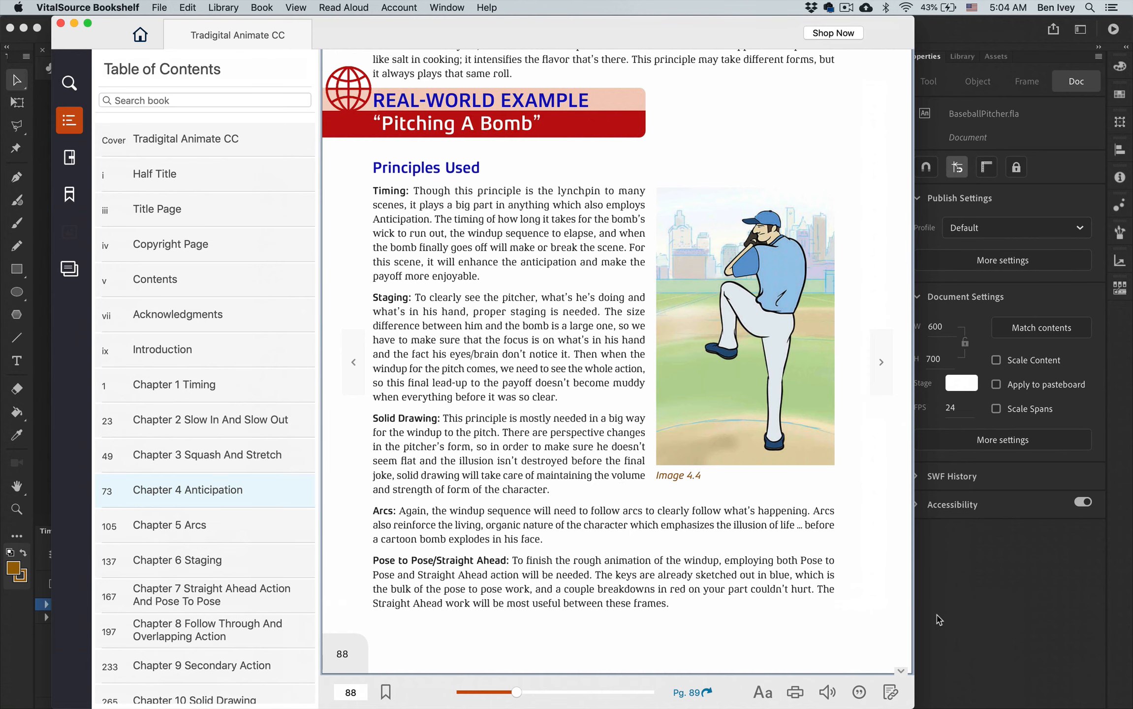
Switch to Adobe Animate, play the rough pitcher animation, and scrub through the layers of the rough animation folder to frame 50.
click(965, 619)
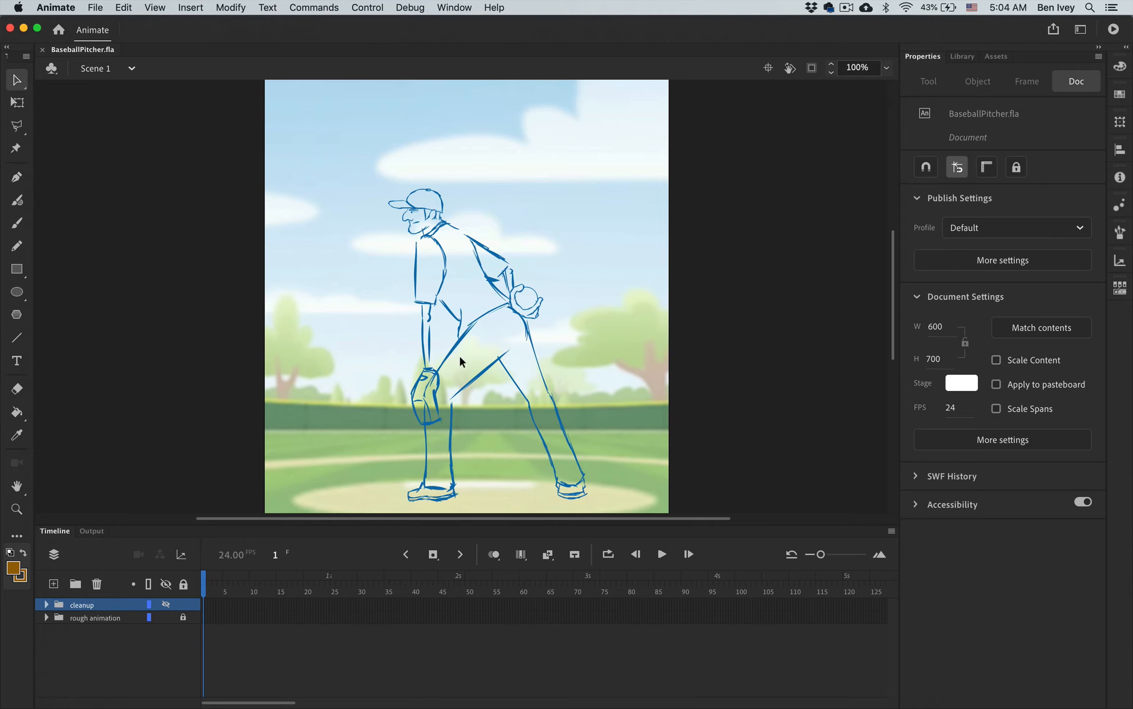
key(Return)
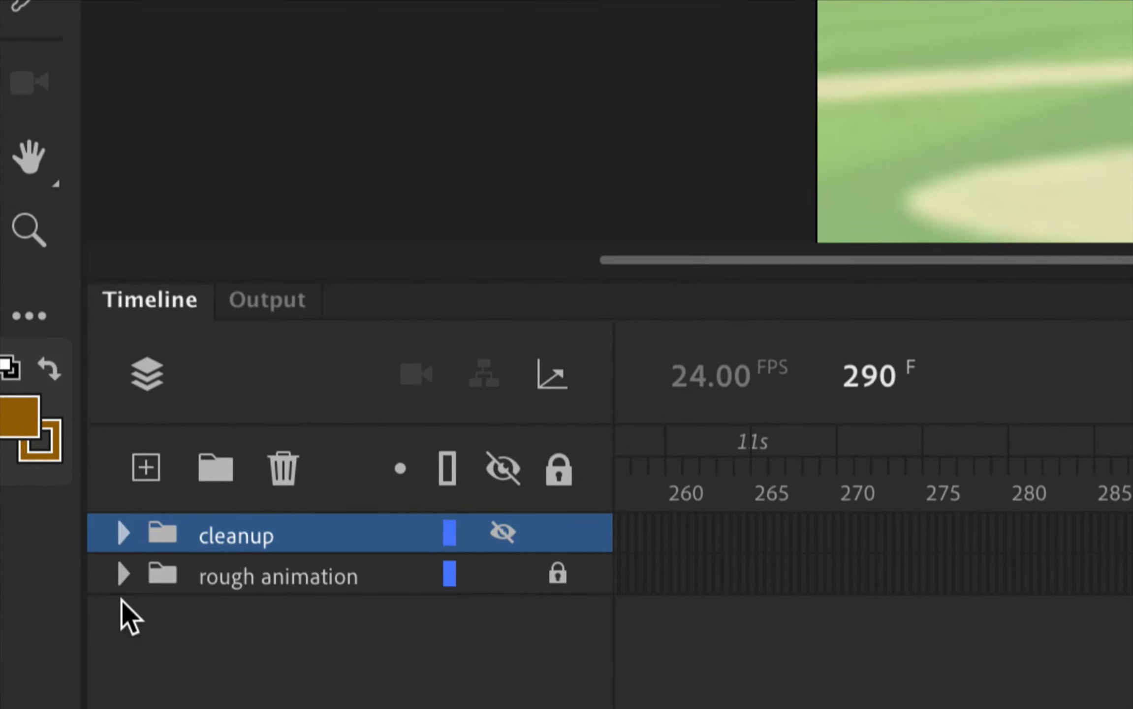
click(122, 576)
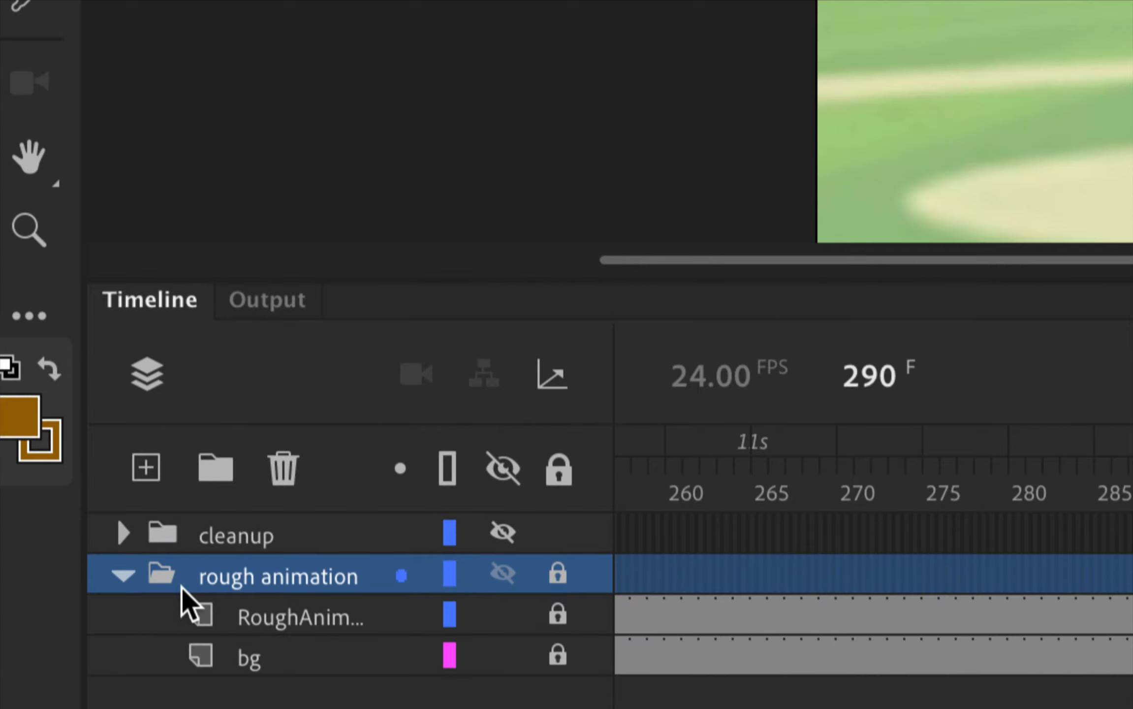
scroll(399, 611, left, 15)
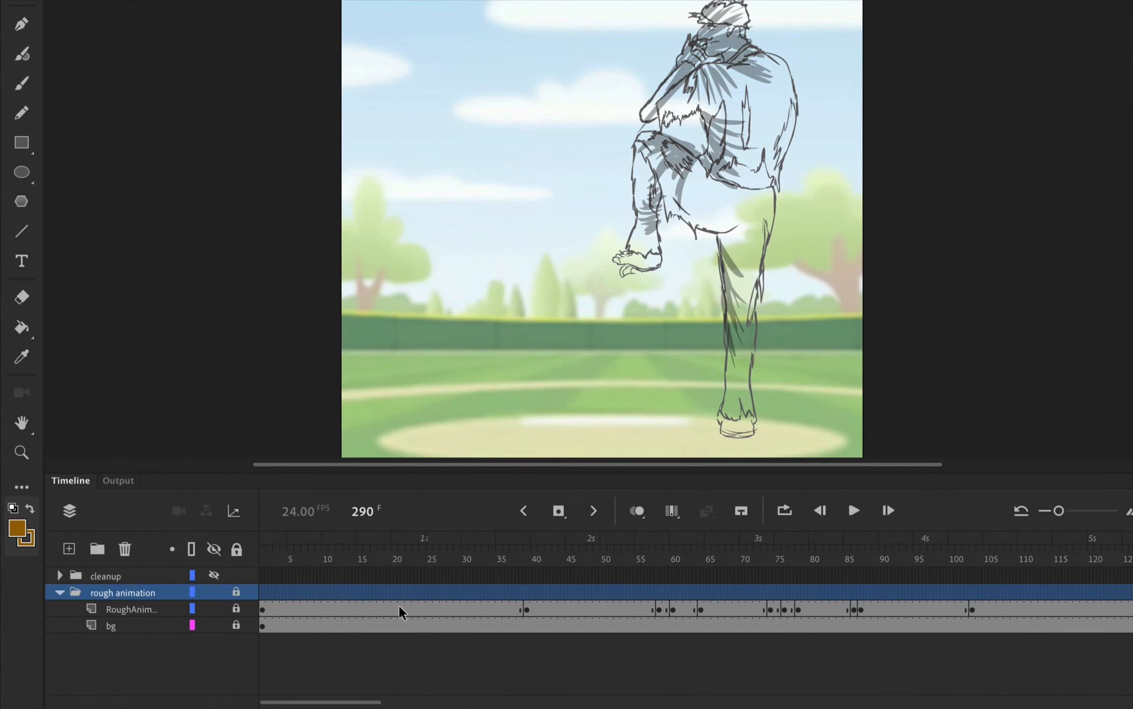
click(520, 558)
mouse_move(524, 559)
mouse_down()
mouse_move(986, 556)
mouse_move(606, 577)
mouse_up()
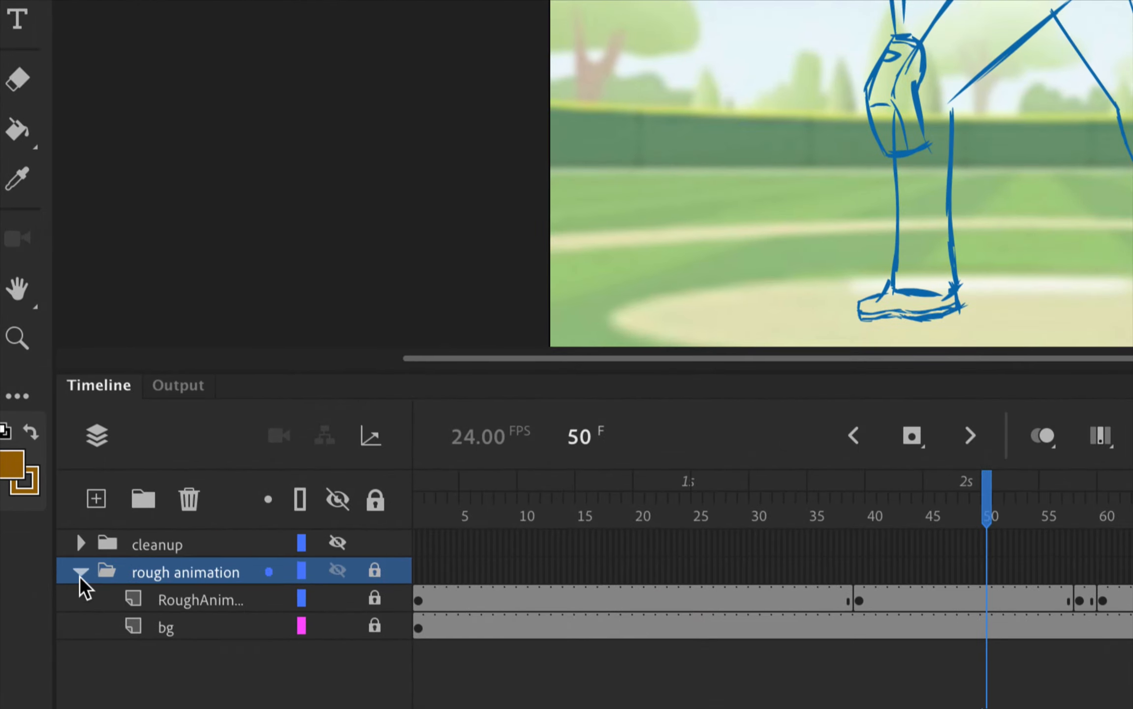
Collapse the rough animation folder, expand the cleanup folder, and make its artwork visible at frame 1.
click(80, 572)
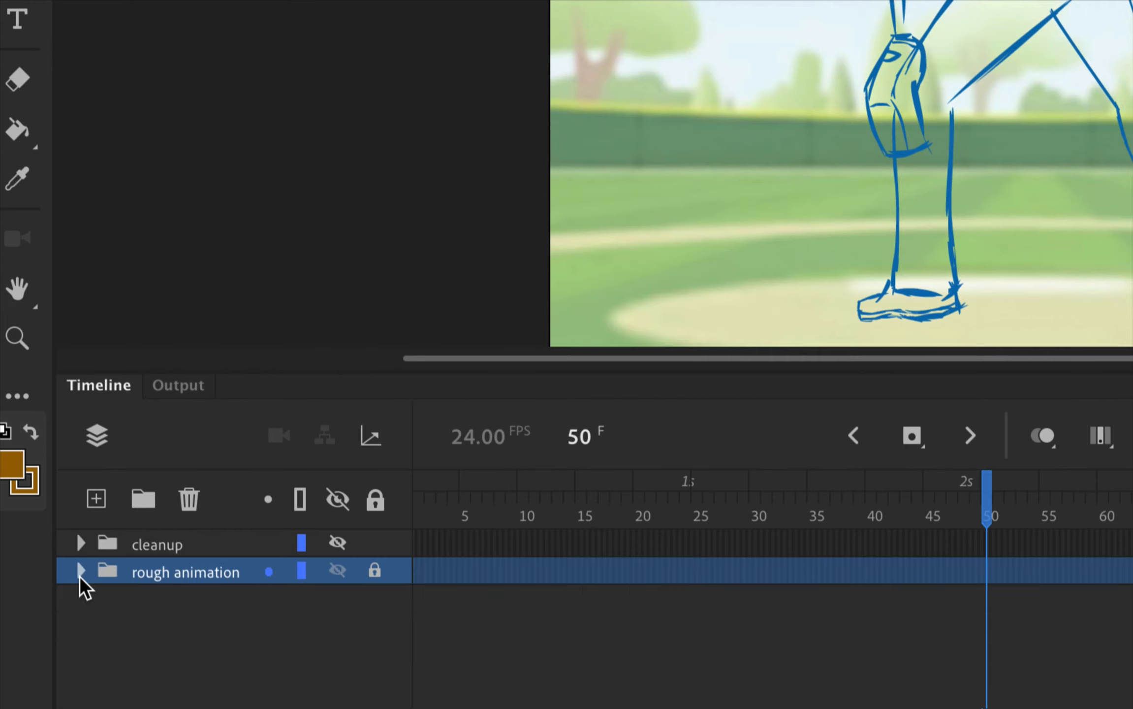
click(81, 542)
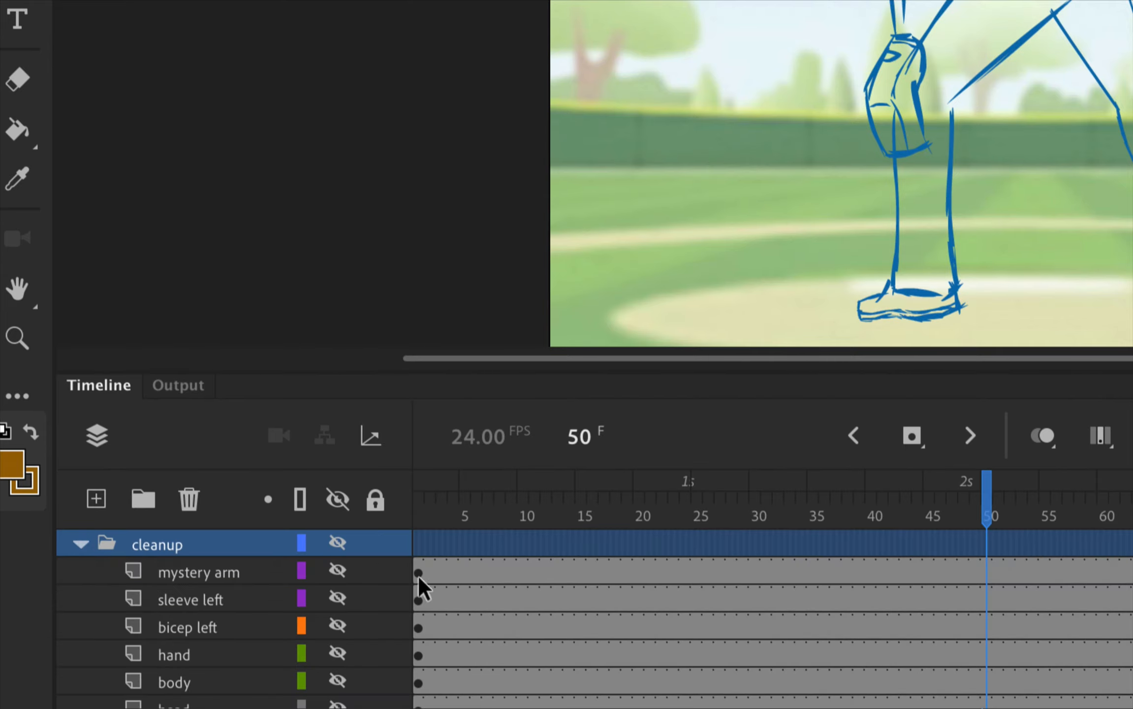
click(418, 516)
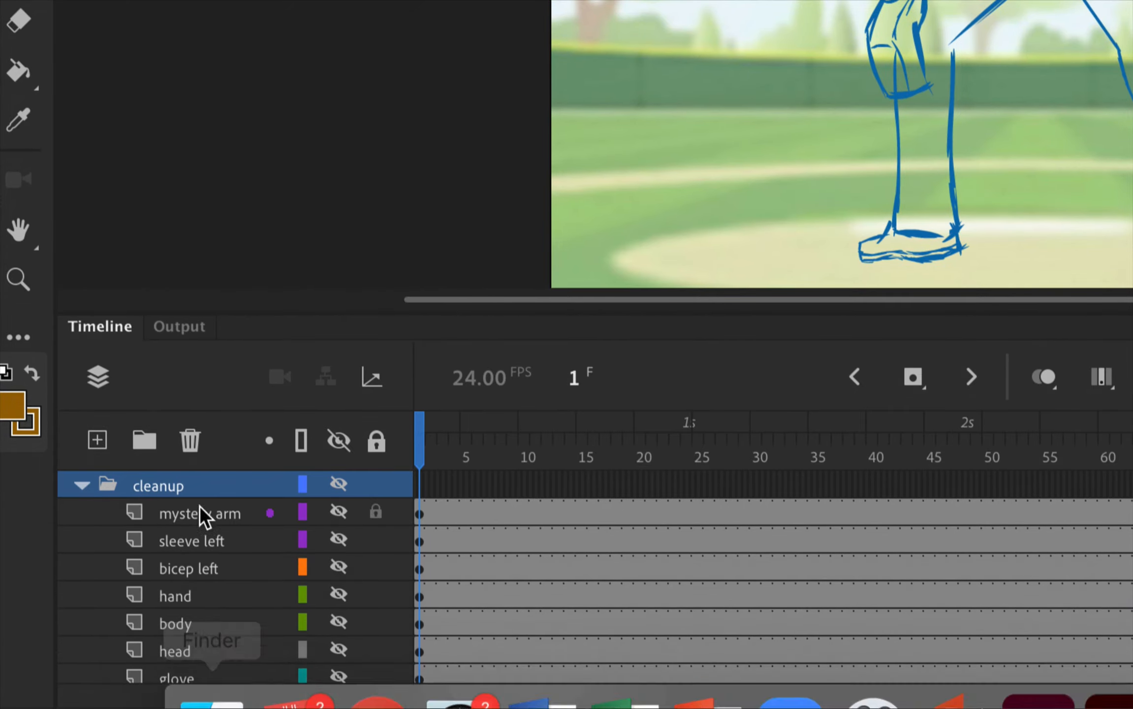
click(338, 485)
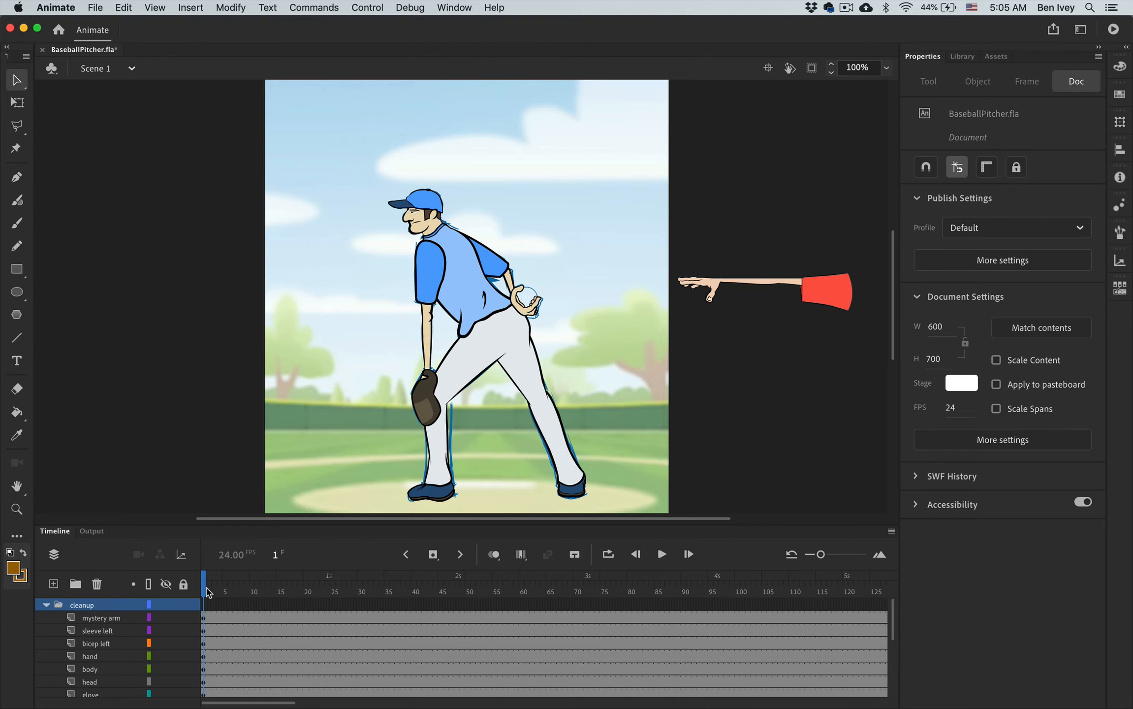
mouse_move(205, 591)
mouse_down()
mouse_move(620, 595)
mouse_move(275, 582)
mouse_move(187, 594)
mouse_up()
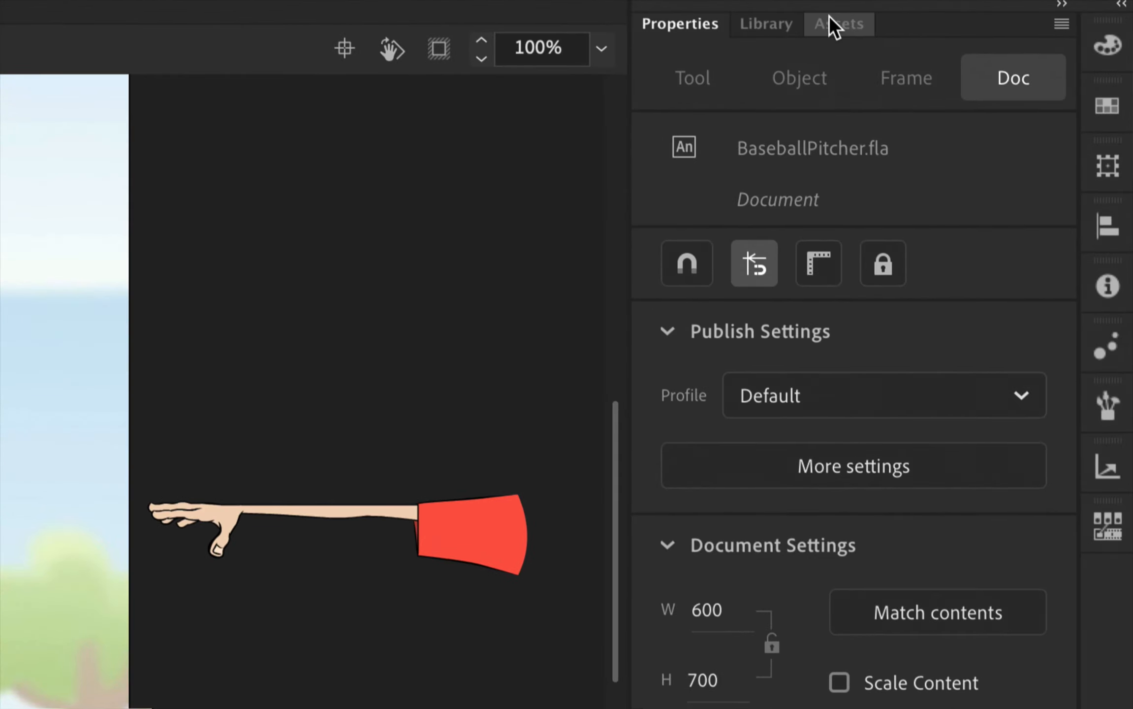
Show the document library and lock all cleanup layers except mystery arm, selecting that layer's first frame.
click(776, 25)
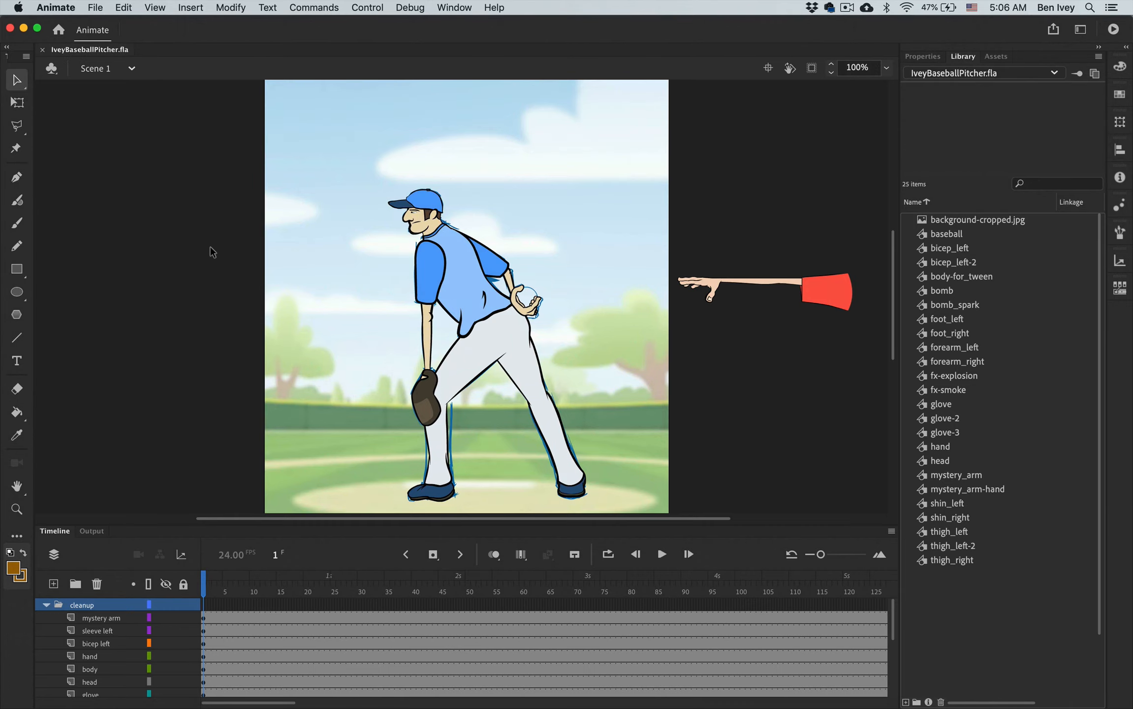
key(super+equal)
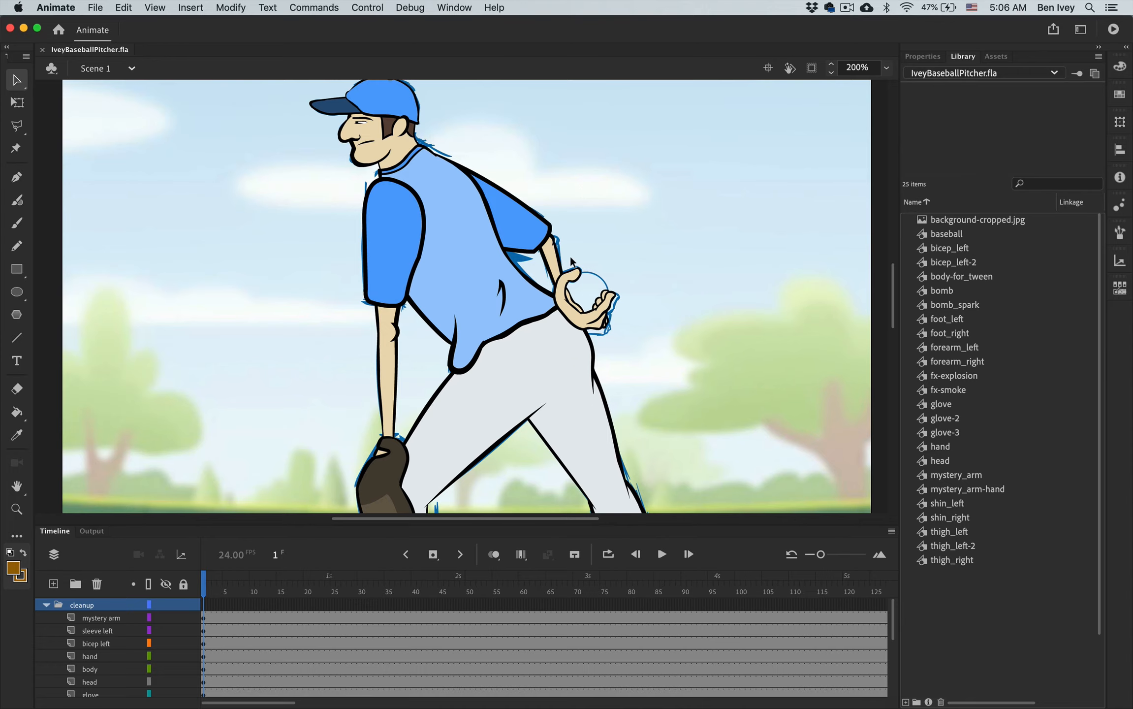
scroll(571, 260, right, 10)
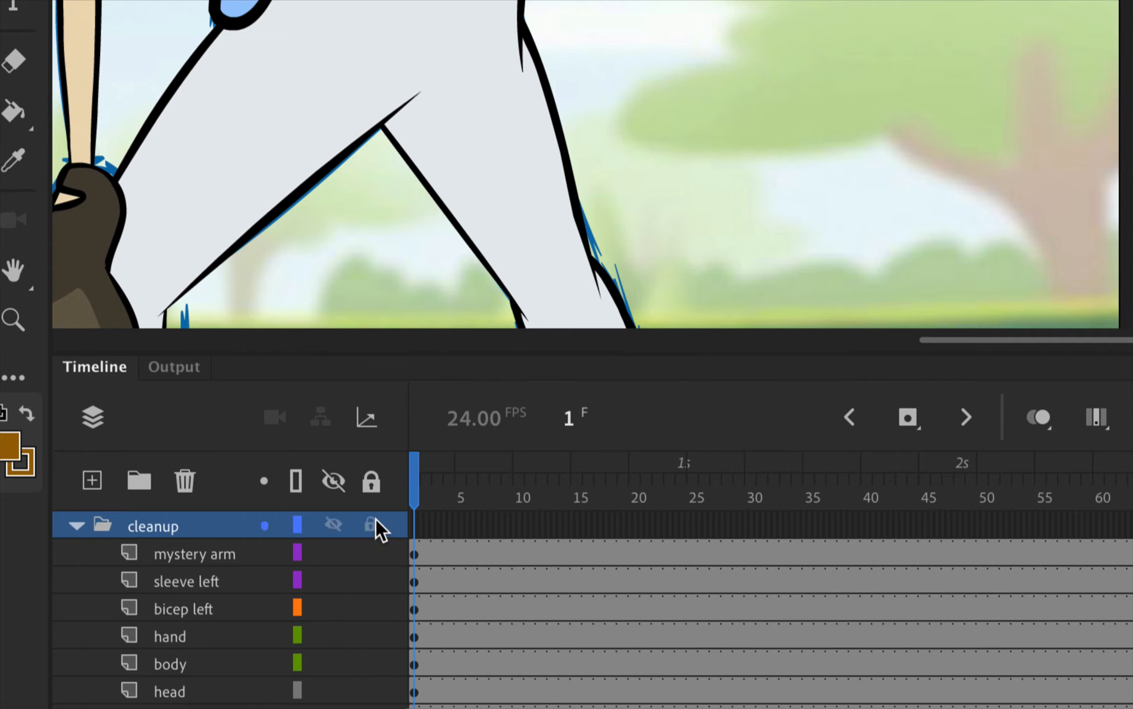
click(372, 527)
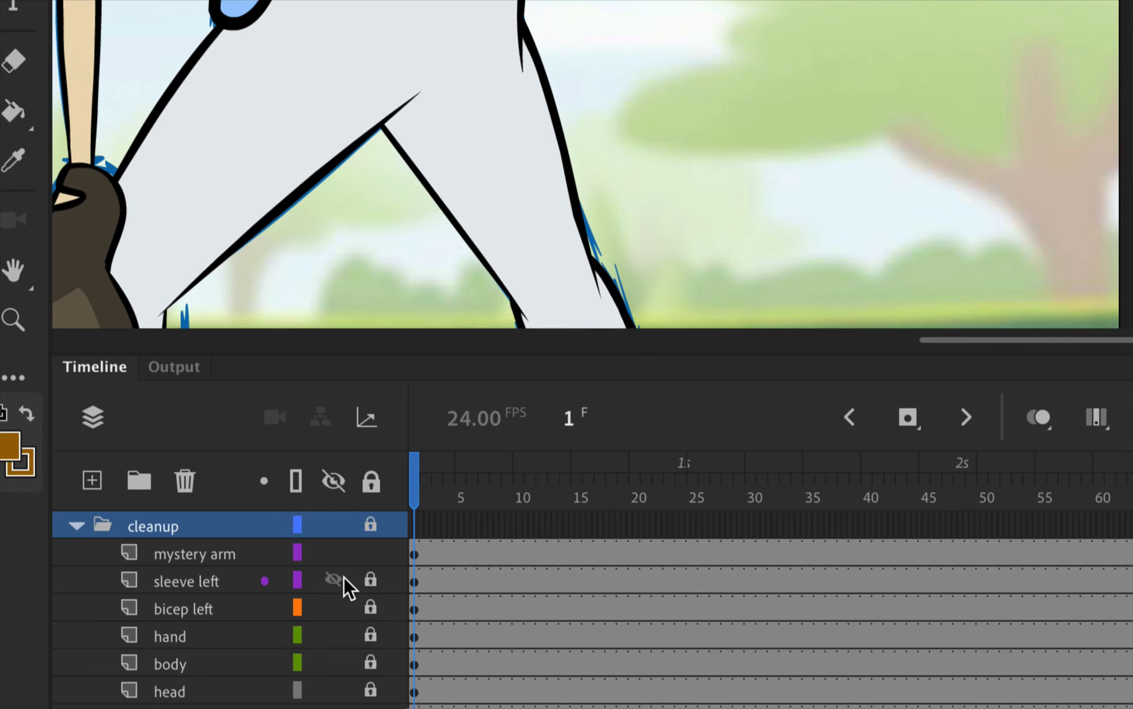
click(416, 555)
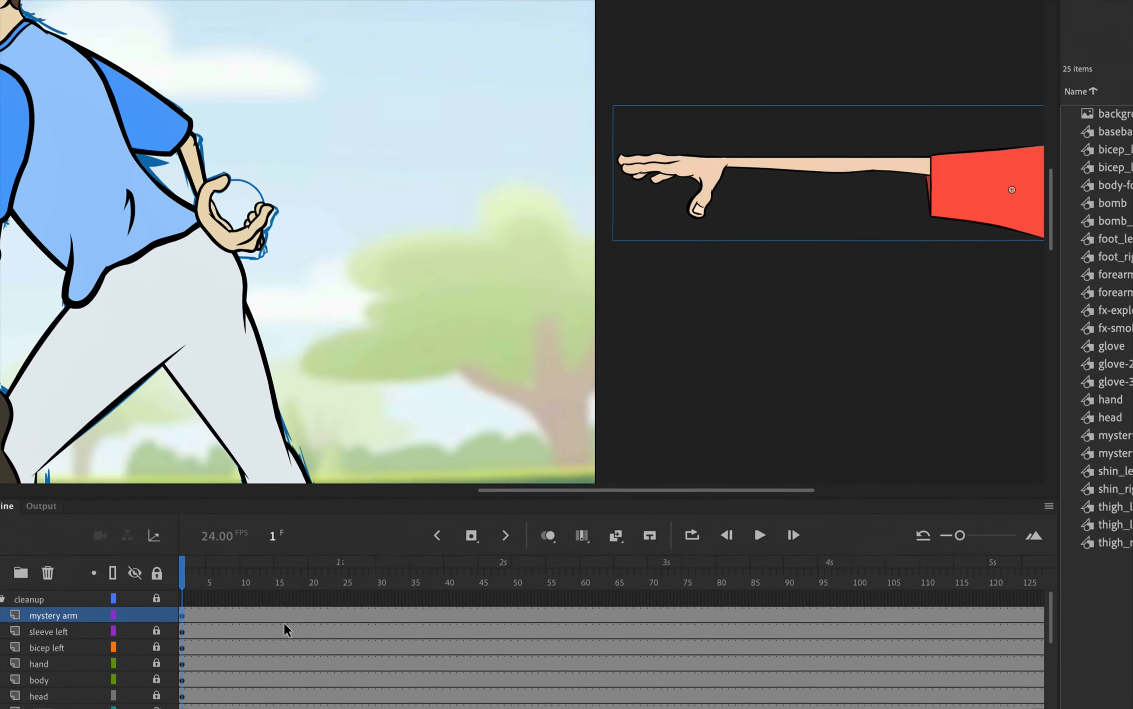
Insert a keyframe at frame 40 on the mystery arm layer and move the arm onto the blue rough sketch.
mouse_move(184, 576)
mouse_down()
mouse_move(457, 588)
mouse_move(429, 590)
mouse_move(608, 571)
mouse_move(530, 572)
mouse_move(695, 572)
mouse_move(495, 577)
mouse_move(396, 593)
mouse_move(750, 574)
mouse_move(832, 586)
mouse_move(664, 585)
mouse_move(643, 566)
mouse_move(507, 566)
mouse_up()
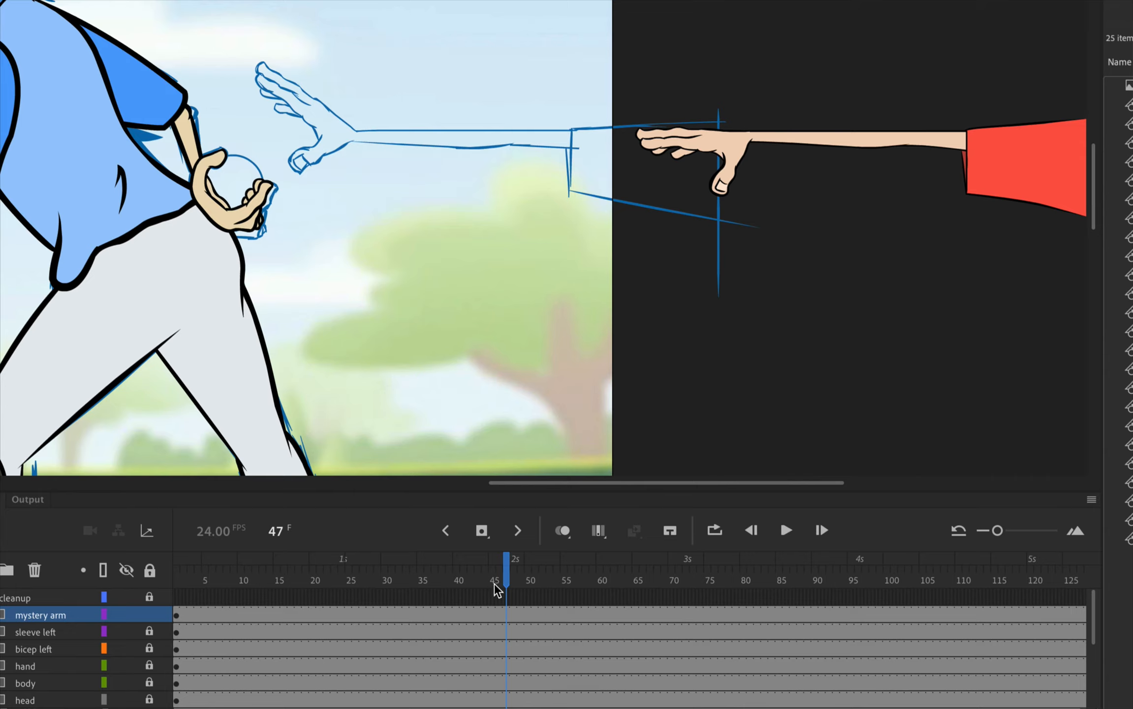
mouse_move(507, 574)
mouse_down()
mouse_move(416, 579)
mouse_move(457, 581)
mouse_up()
click(457, 616)
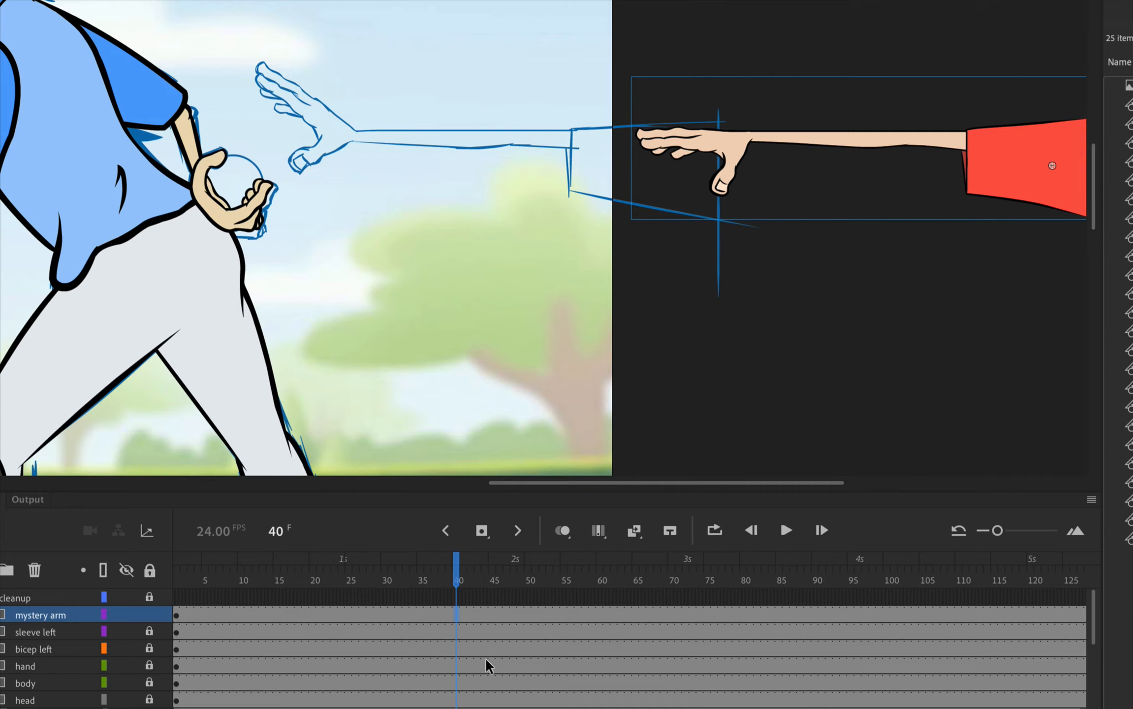
scroll(533, 399, down, 10)
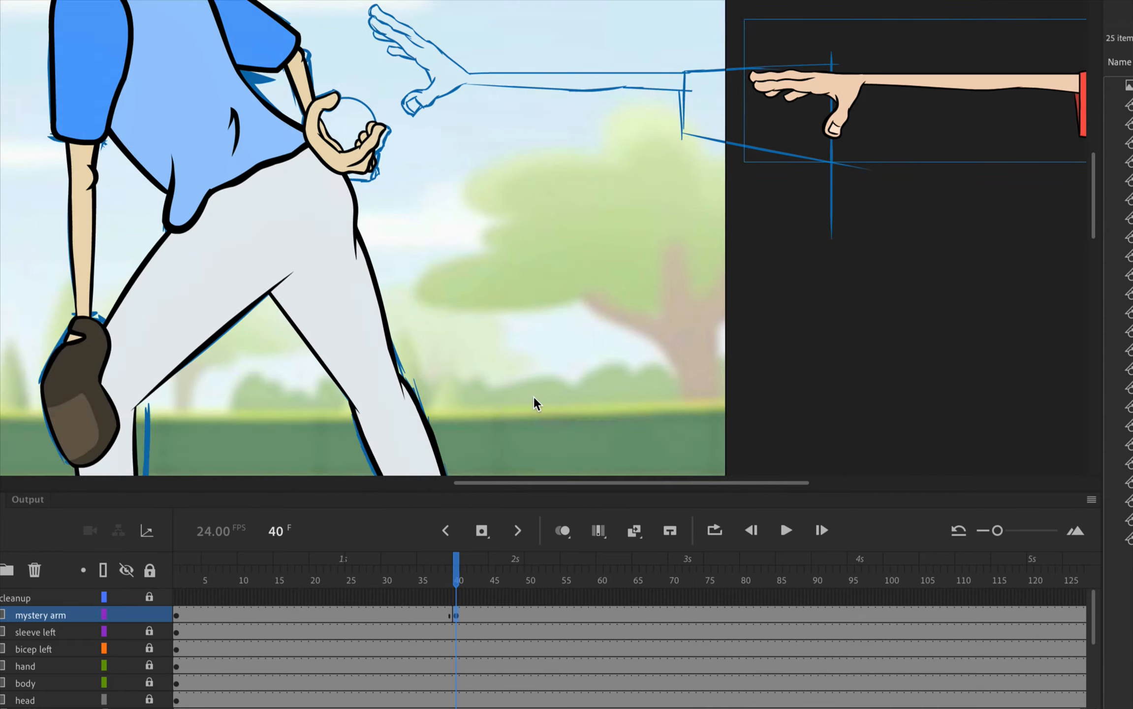
scroll(720, 339, up, 10)
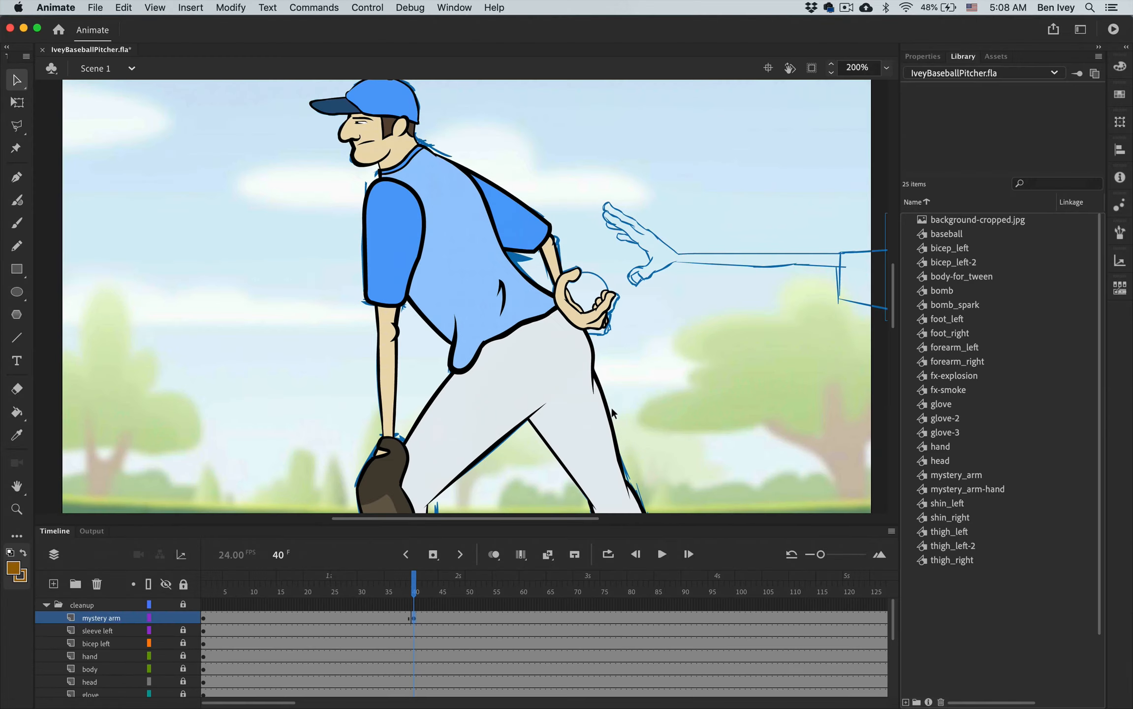
scroll(763, 254, right, 10)
drag(769, 300, 477, 295)
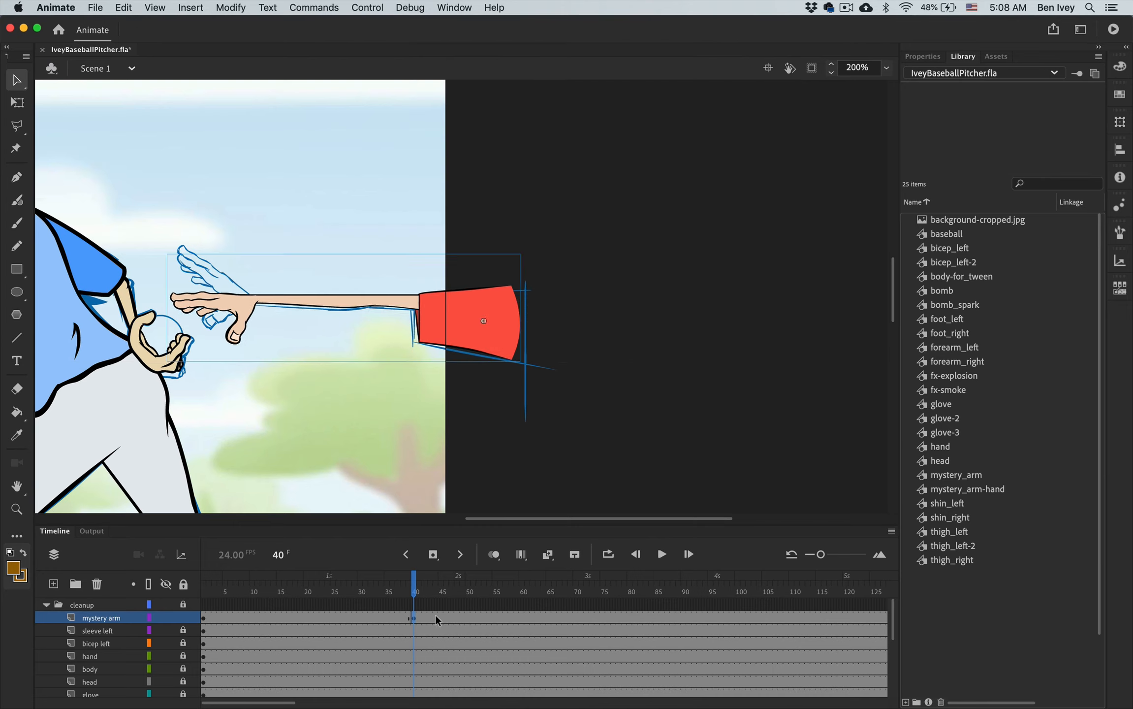
Insert a mystery arm keyframe at frame 58 and rotate the arm upward with Free Transform to follow the red rough sketch.
key(period)
key(period)
key(period)
key(period)
key(period)
key(period)
key(period)
key(period)
key(period)
key(period)
key(period)
key(period)
key(period)
key(period)
key(period)
key(period)
key(period)
key(period)
key(period)
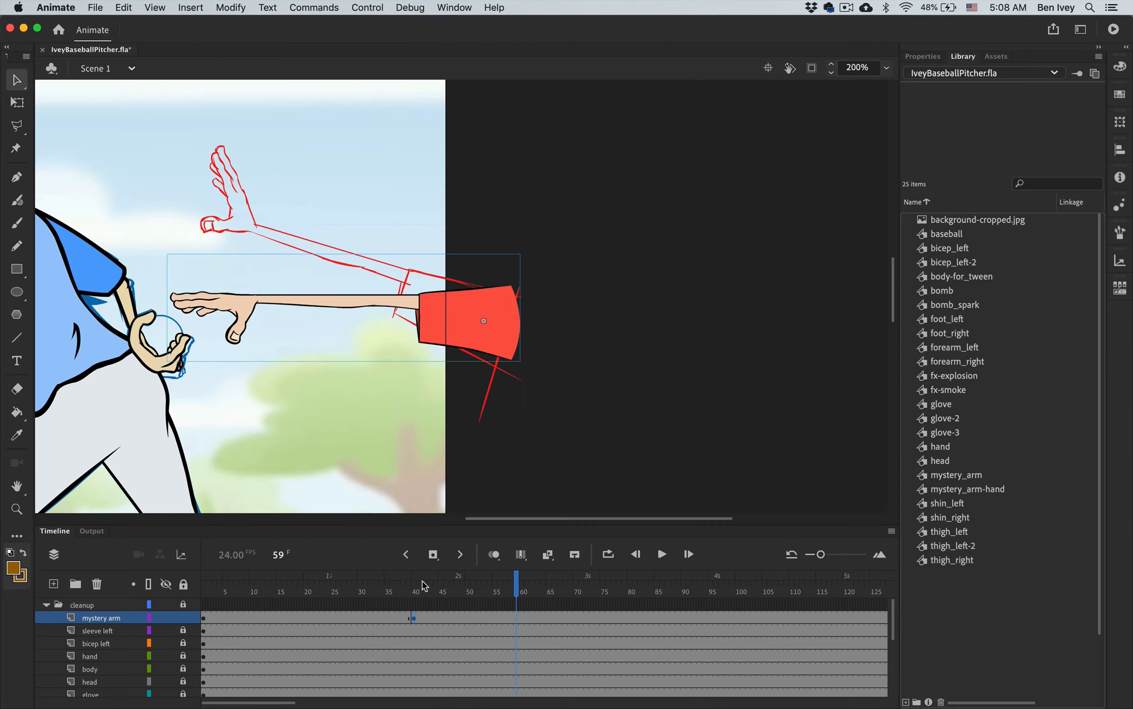
key(comma)
click(16, 102)
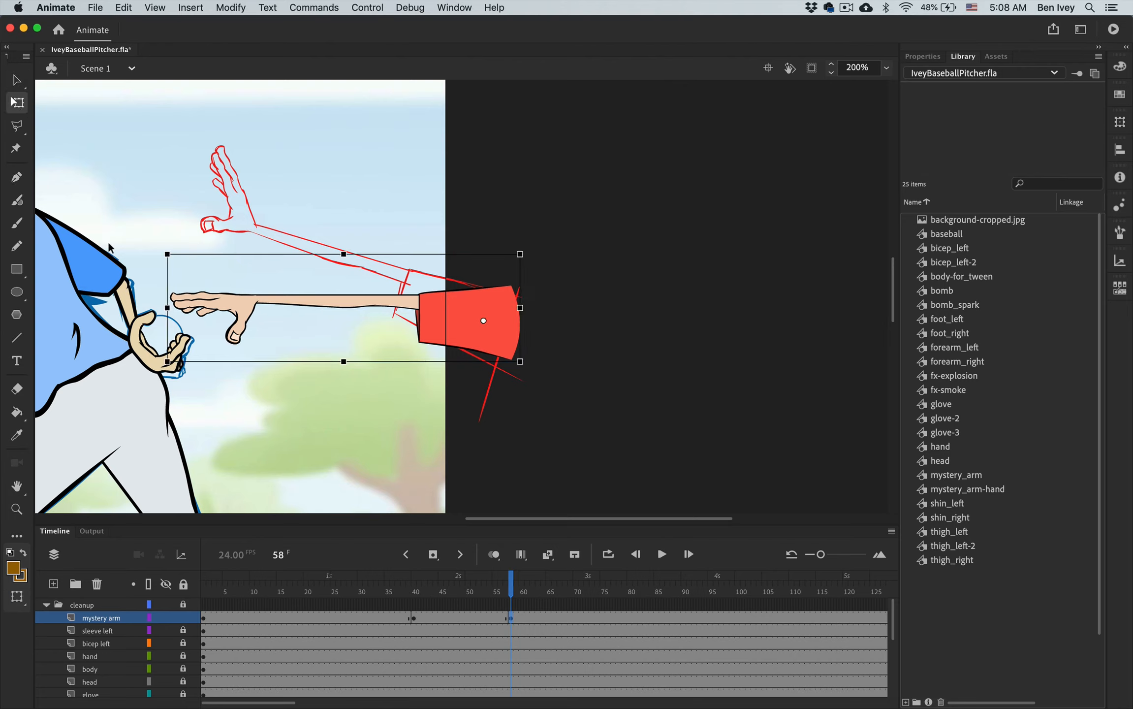
drag(164, 253, 189, 161)
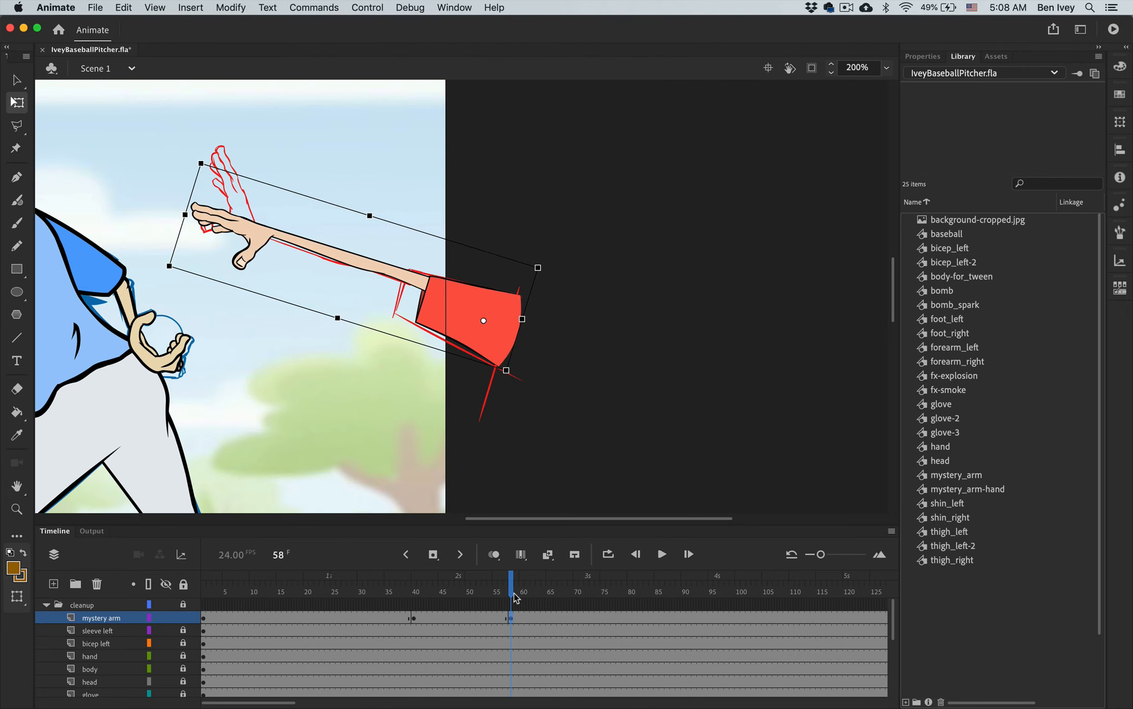
Insert mystery arm keyframes at frames 60 and 64, rotating and moving the arm down onto the blue sketch at frame 60.
drag(515, 598, 686, 594)
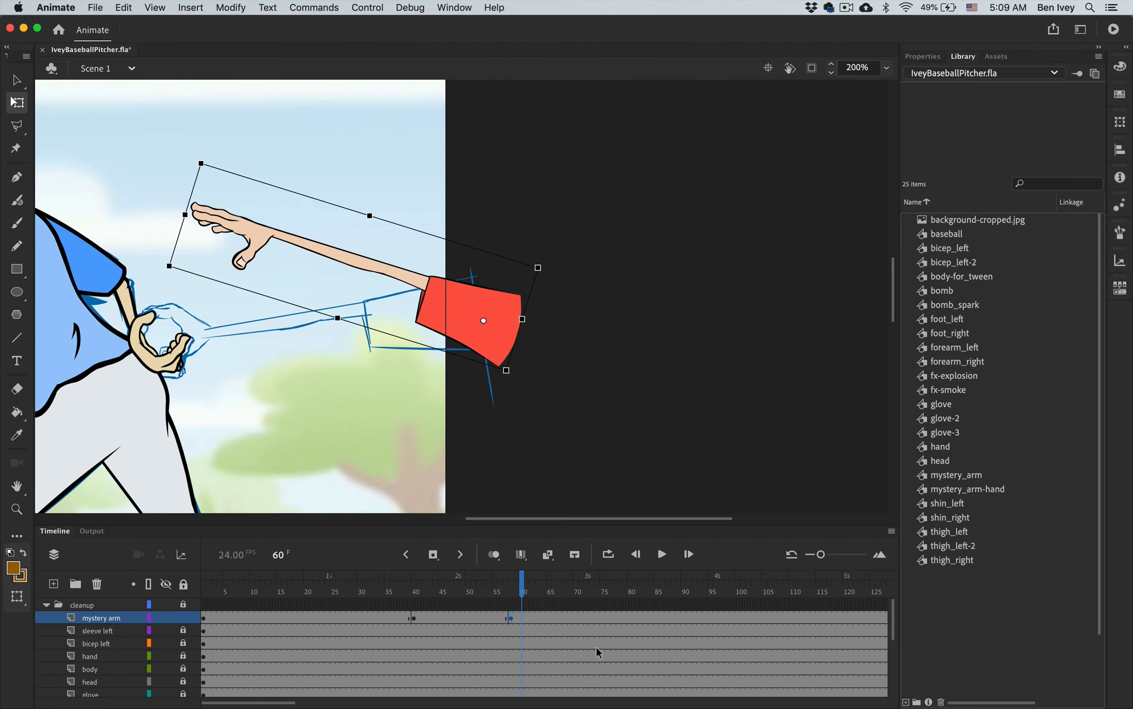
key(F6)
drag(167, 277, 122, 396)
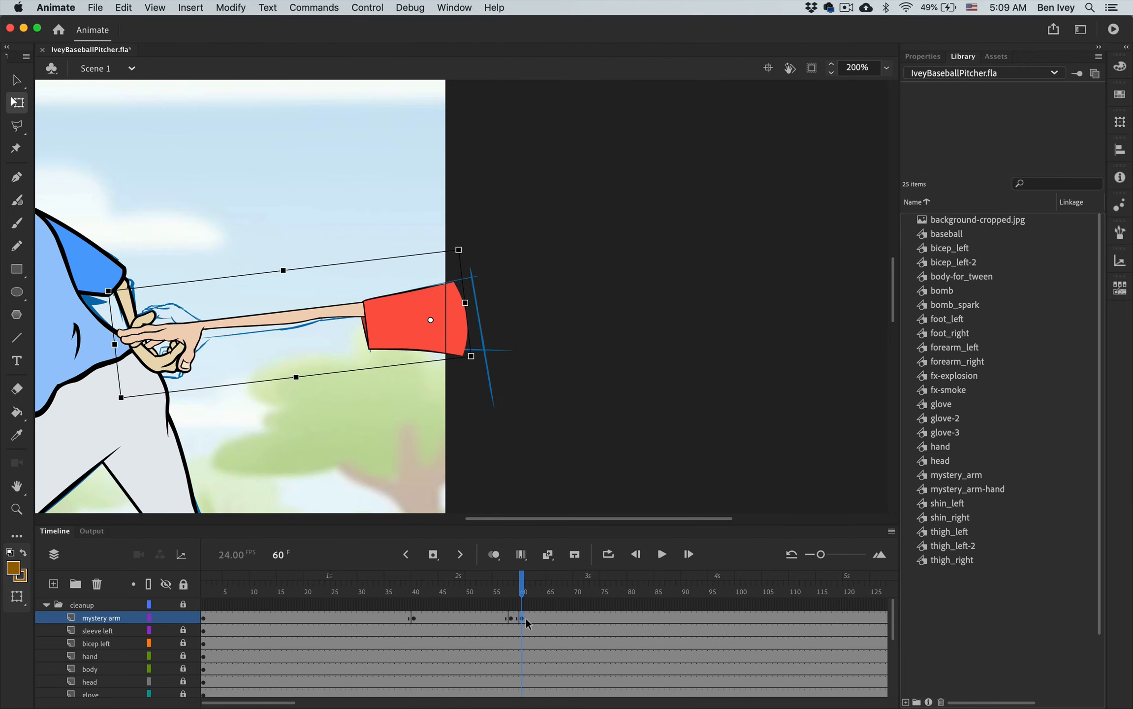
click(543, 618)
key(F6)
click(395, 365)
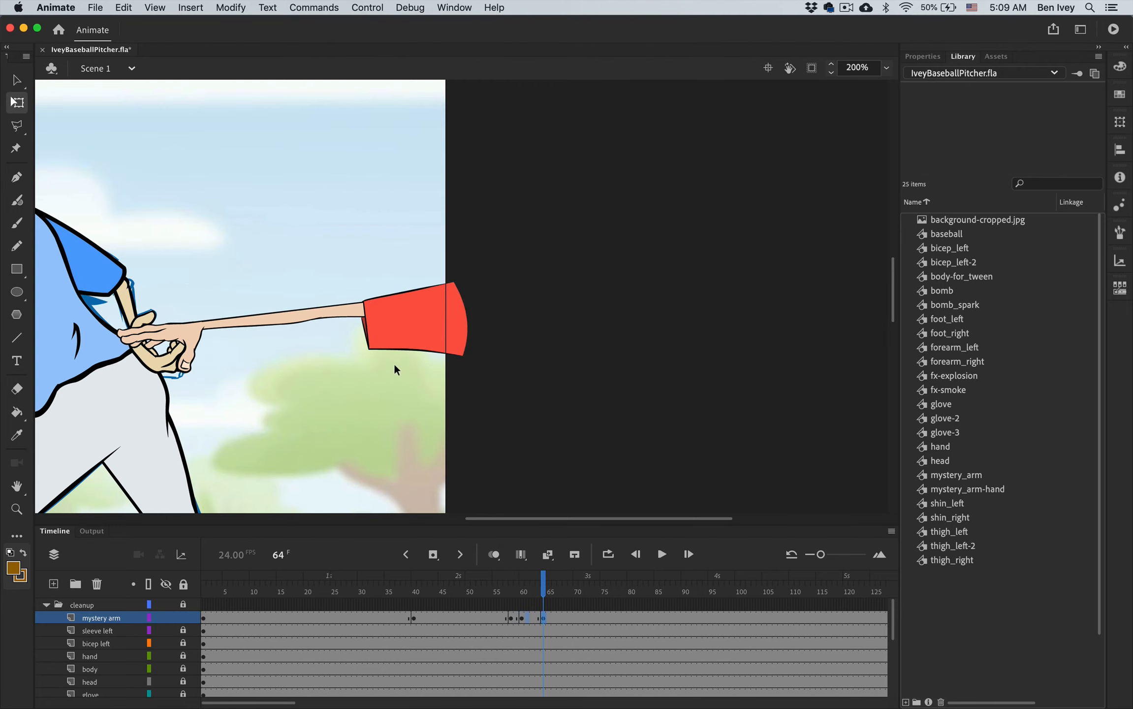
Insert mystery arm keyframes at frames 74, 76 and 78, repositioning the arm to follow the rough animation.
click(592, 590)
mouse_move(403, 334)
mouse_down()
mouse_move(764, 356)
mouse_move(438, 348)
mouse_move(381, 332)
mouse_move(546, 344)
mouse_up()
key(F6)
key(F6)
key(F6)
Insert a mystery arm keyframe at frame 86 and pose the arm pointing downward over the blue rough sketch.
click(660, 591)
key(F6)
drag(637, 255, 537, 266)
scroll(587, 295, down, 5)
drag(599, 167, 587, 165)
scroll(615, 398, up, 3)
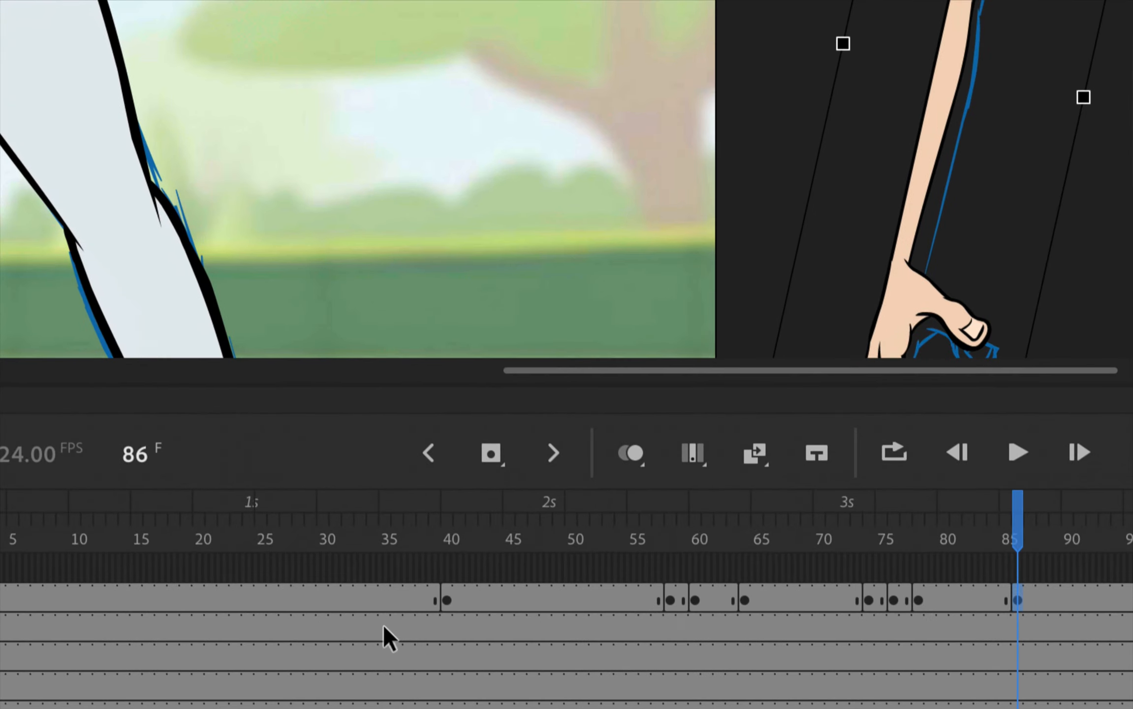
Insert a mystery arm keyframe at frame 30, ahead of the frame 40 keyframe, to hold the arm off stage.
click(446, 601)
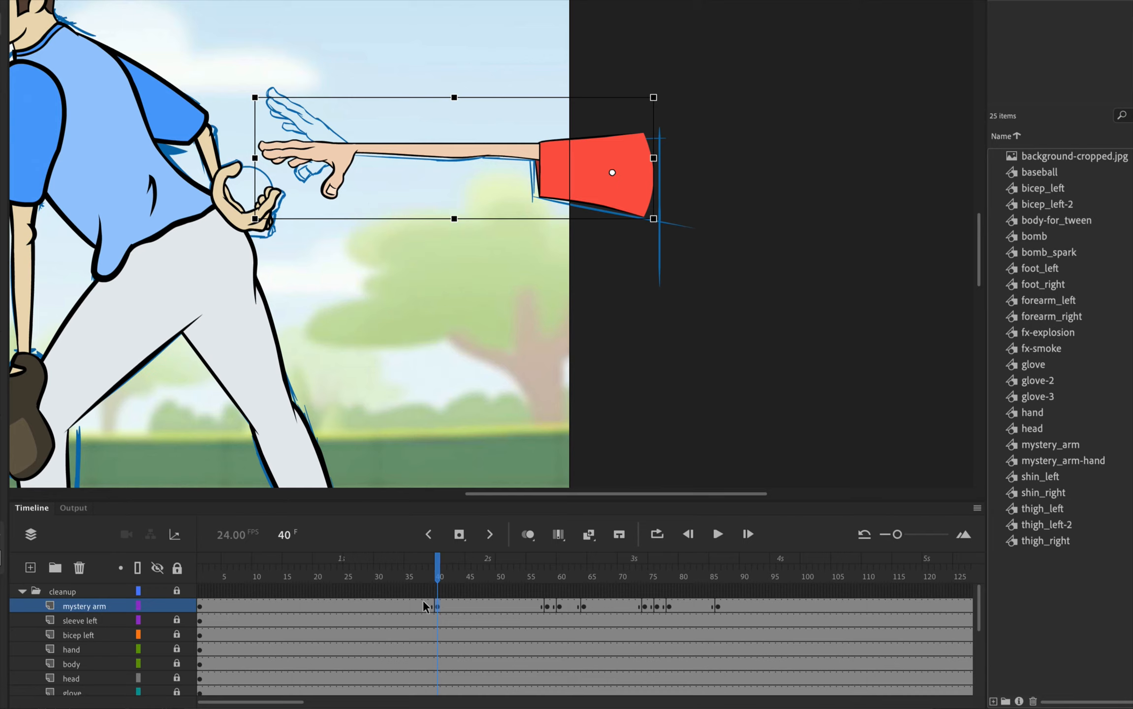
click(439, 574)
drag(440, 573, 383, 580)
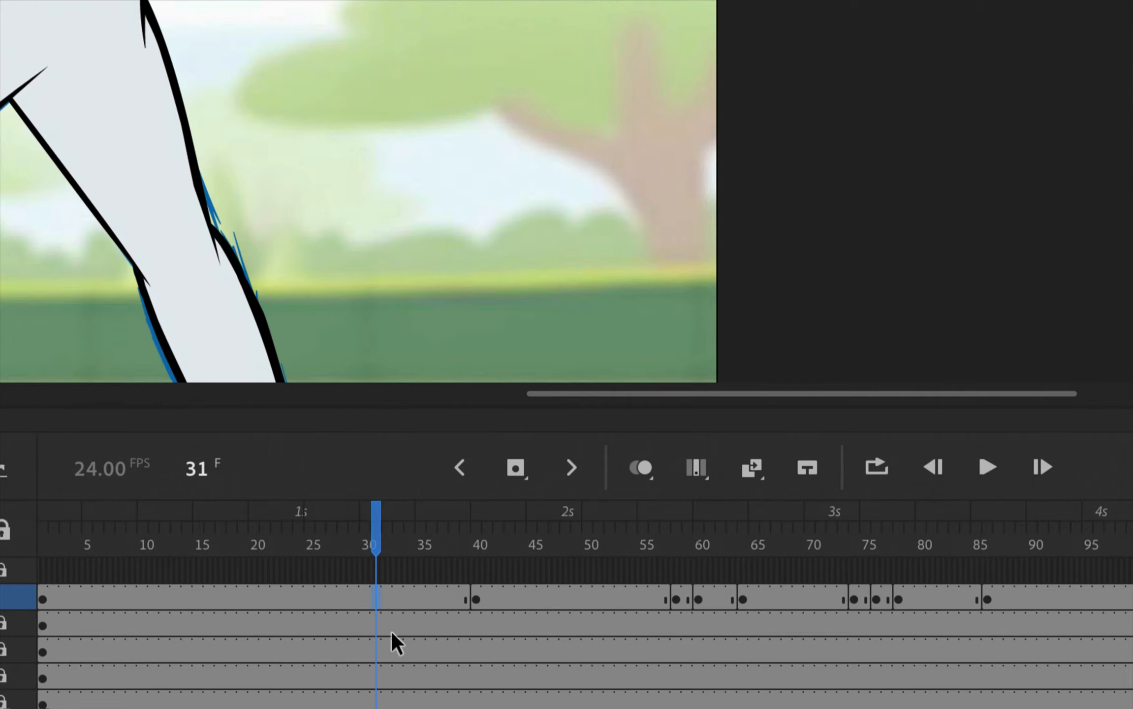
click(367, 593)
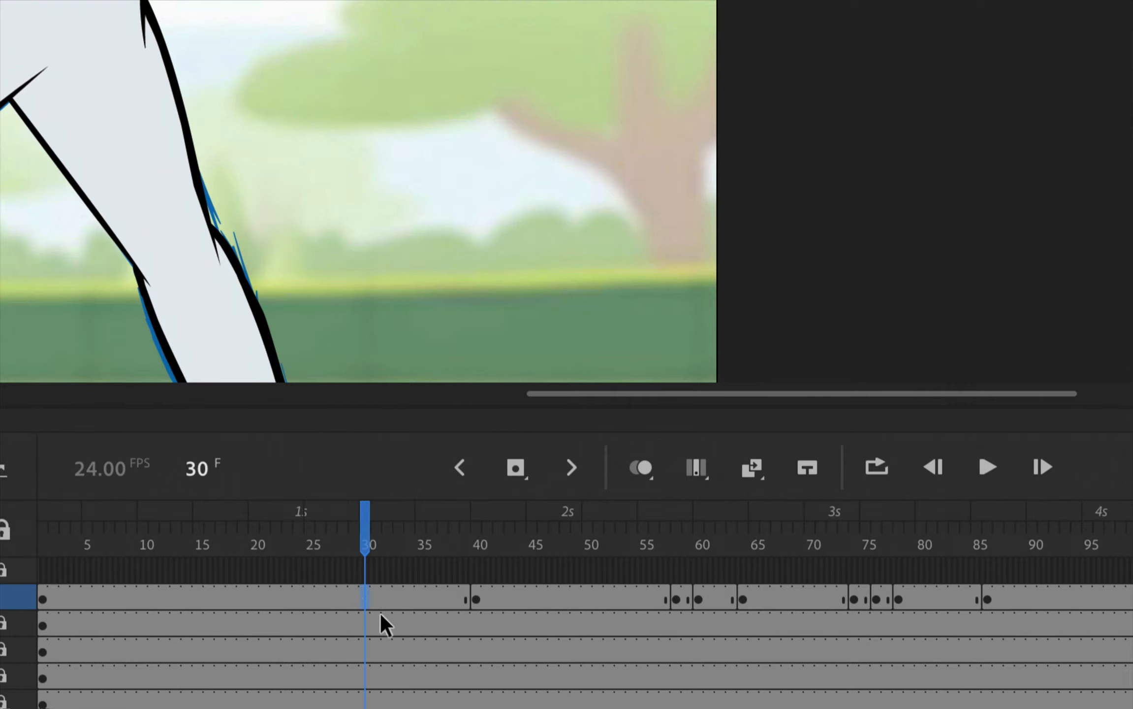
key(F6)
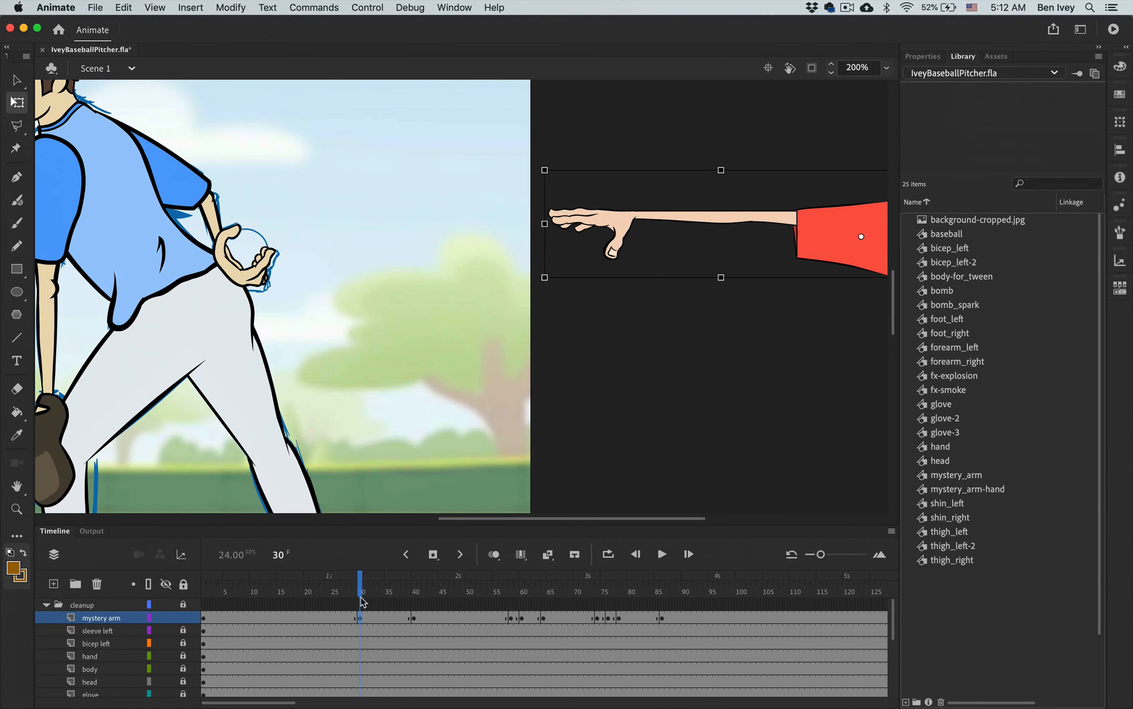
Create a classic tween between frames 30 and 40 of the mystery arm layer and scrub through it to frame 40.
right_click(360, 619)
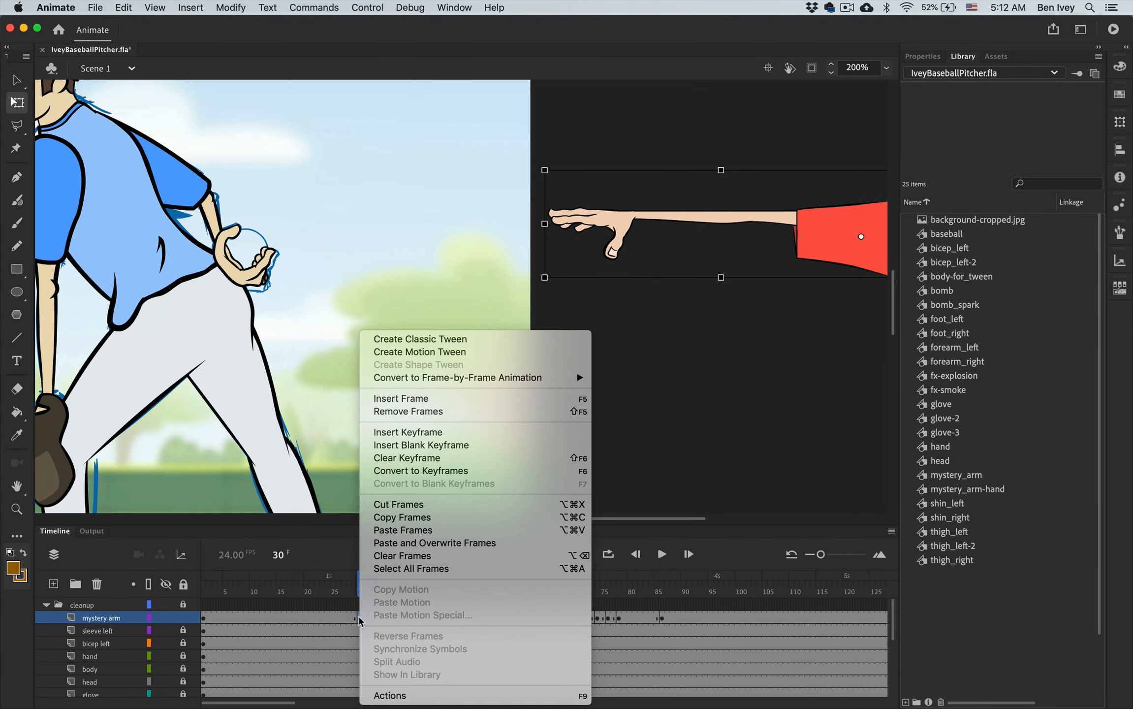
click(487, 344)
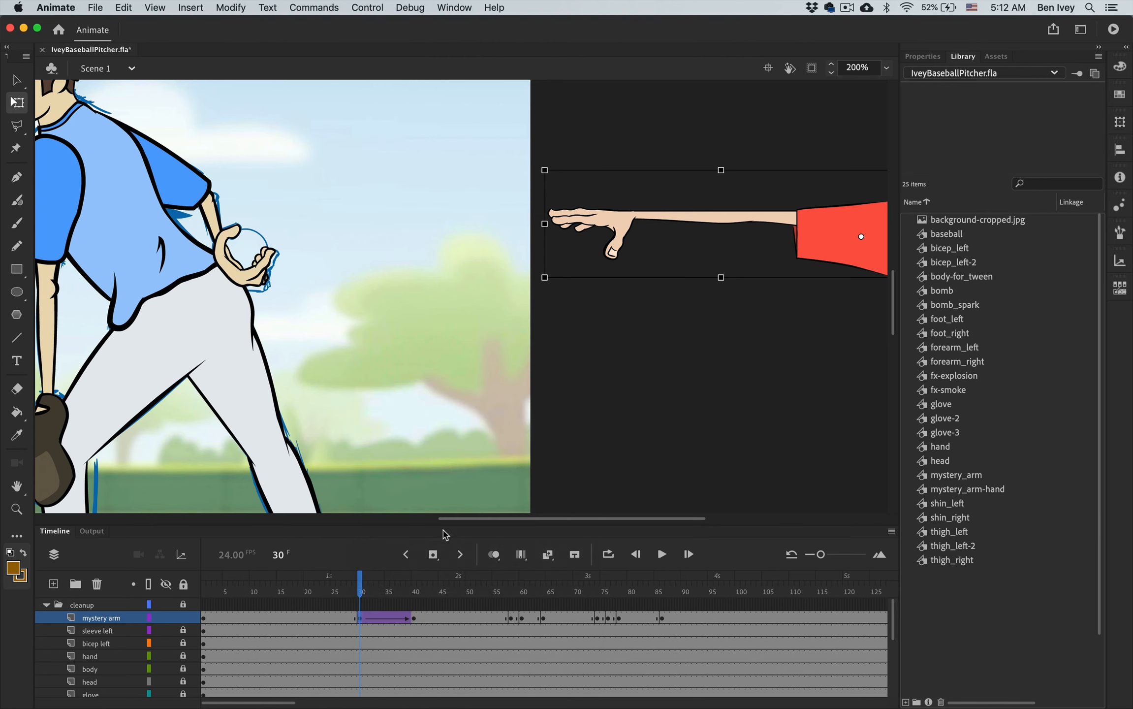
click(361, 590)
drag(361, 589, 415, 596)
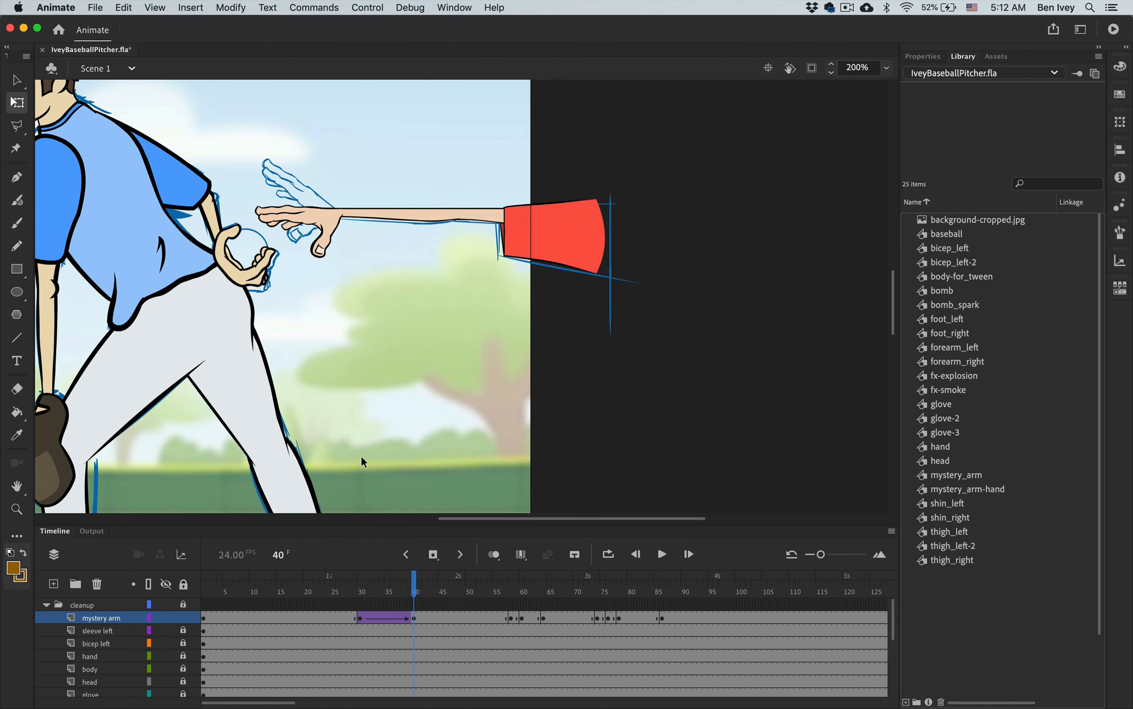
click(276, 202)
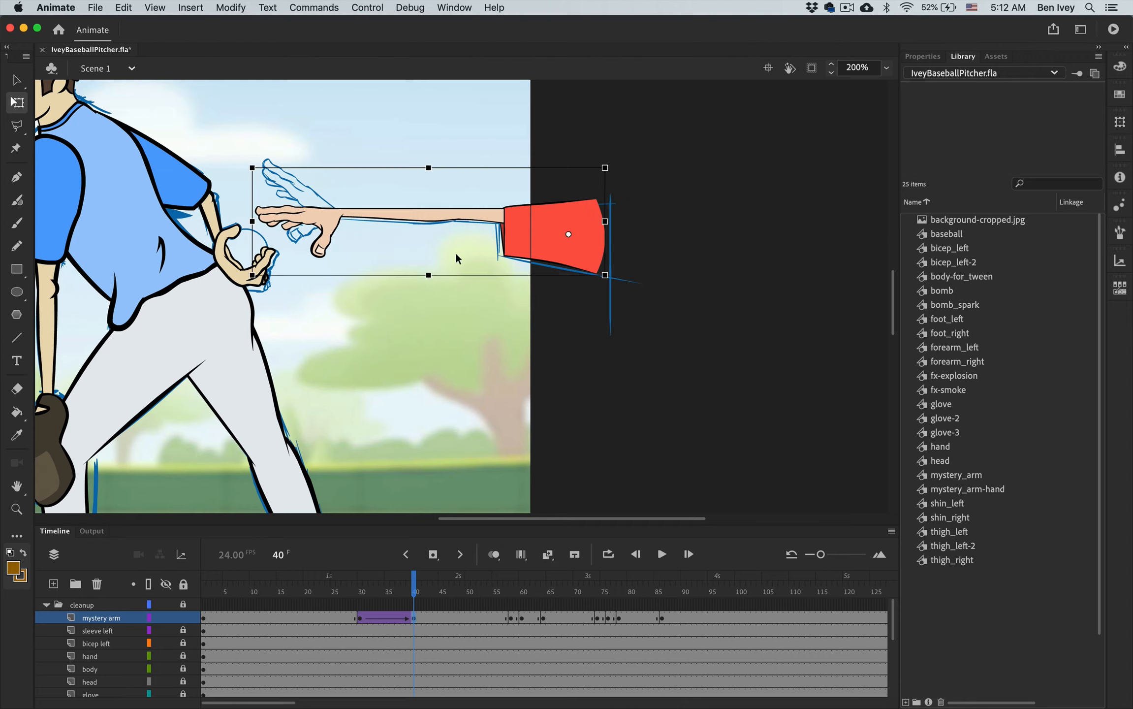
Open the mystery_arm symbol for editing in place and insert hand layer keyframes at frames 40 and 30.
key(v)
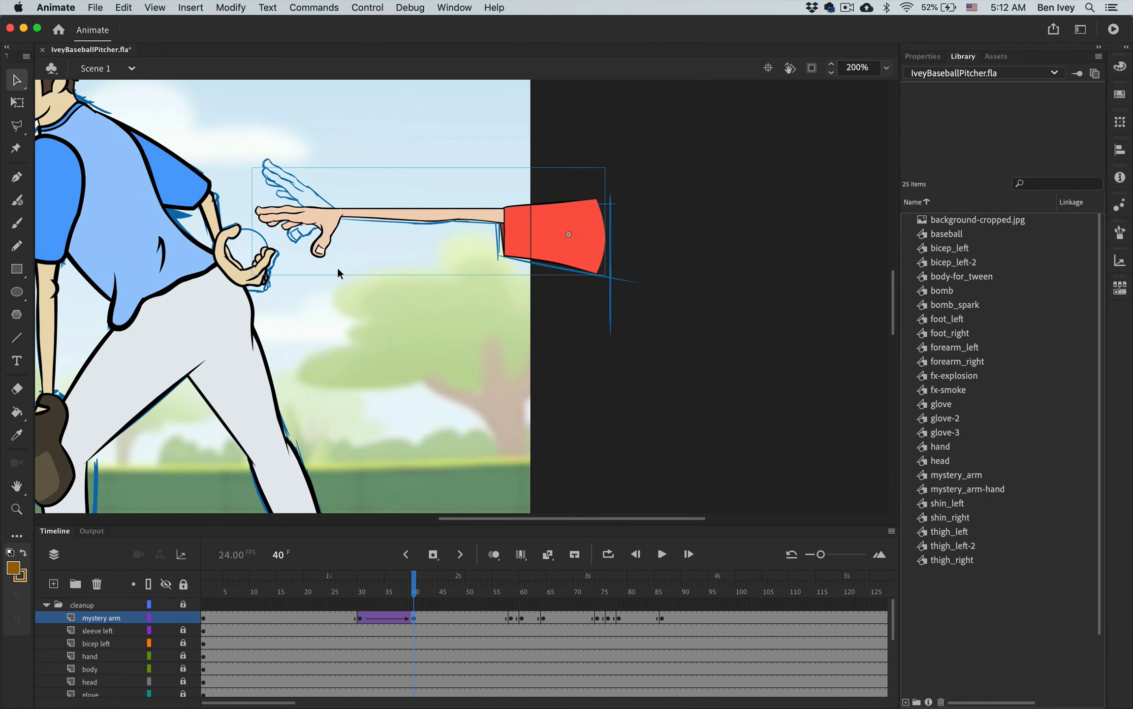
double_click(331, 218)
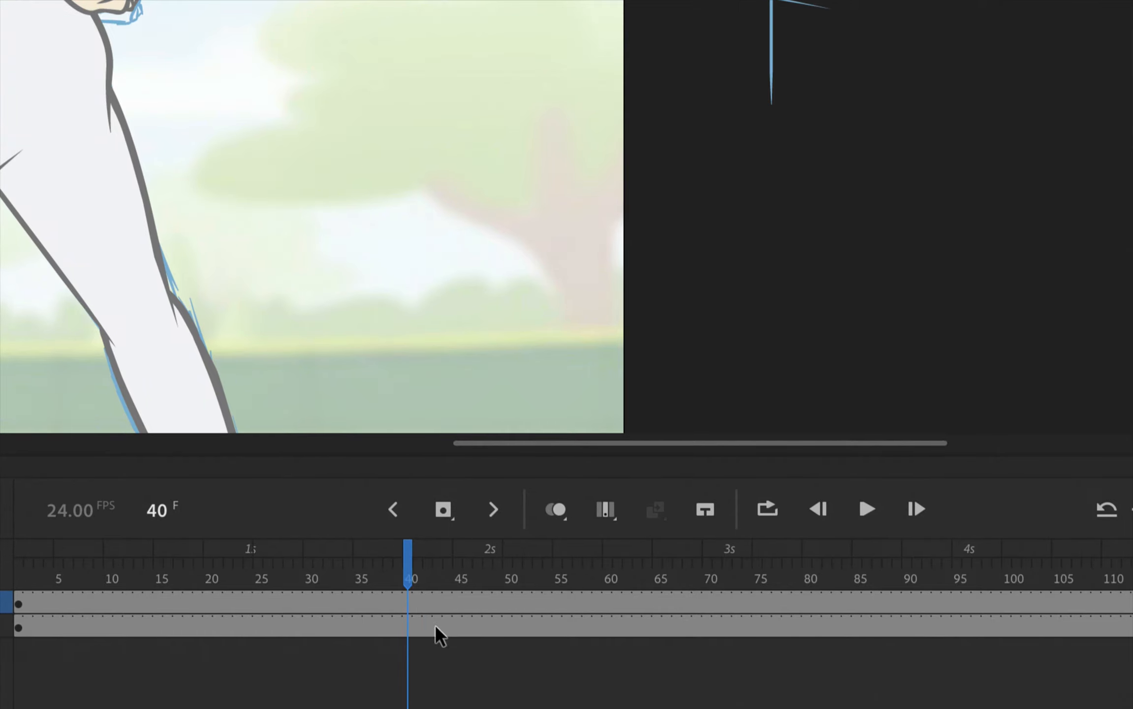
click(405, 600)
key(F6)
click(310, 601)
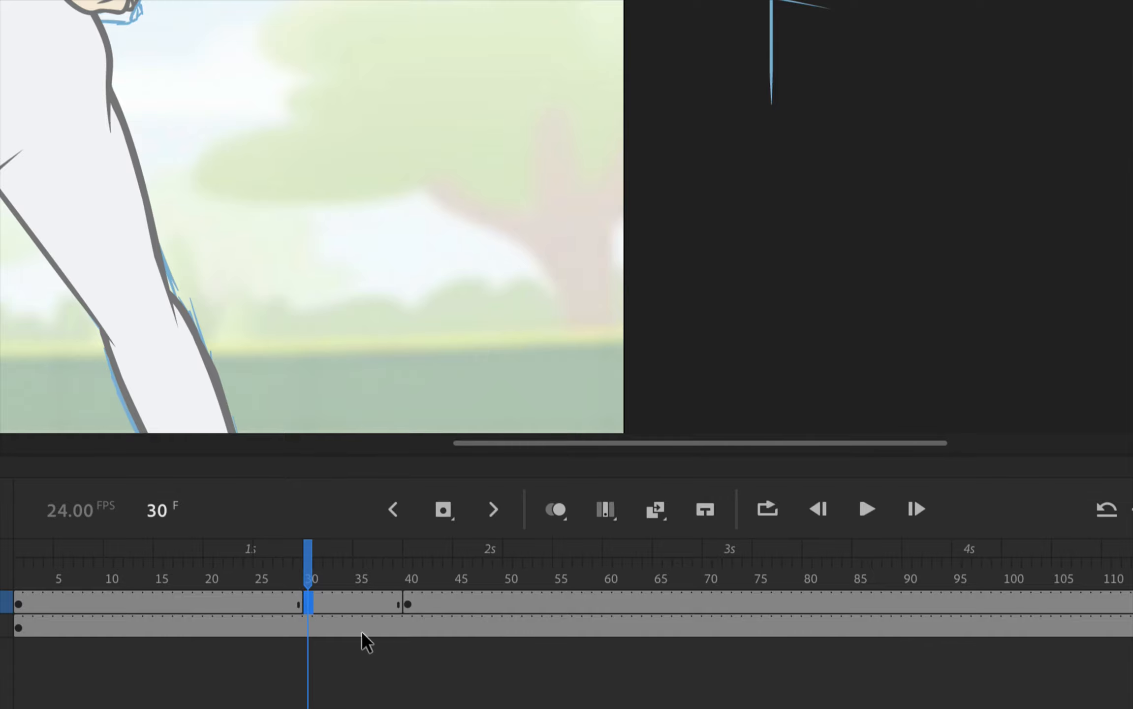
Rotate the hand upward at the wrist on frame 40 to match the blue rough sketch.
click(407, 604)
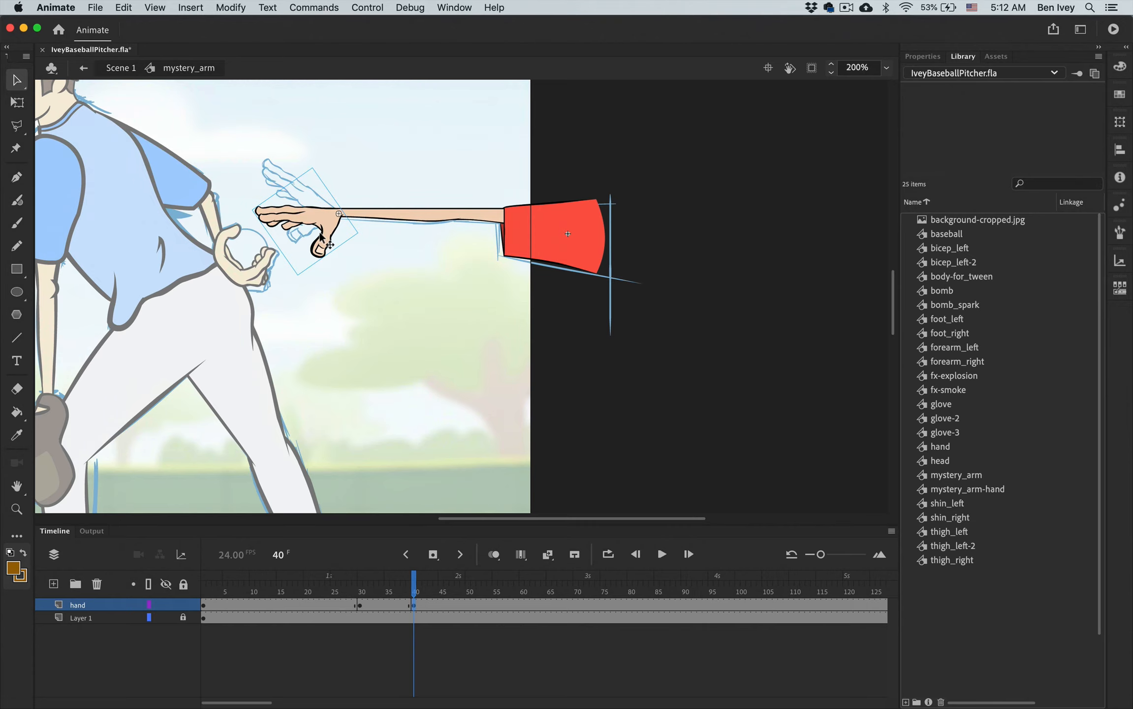
key(q)
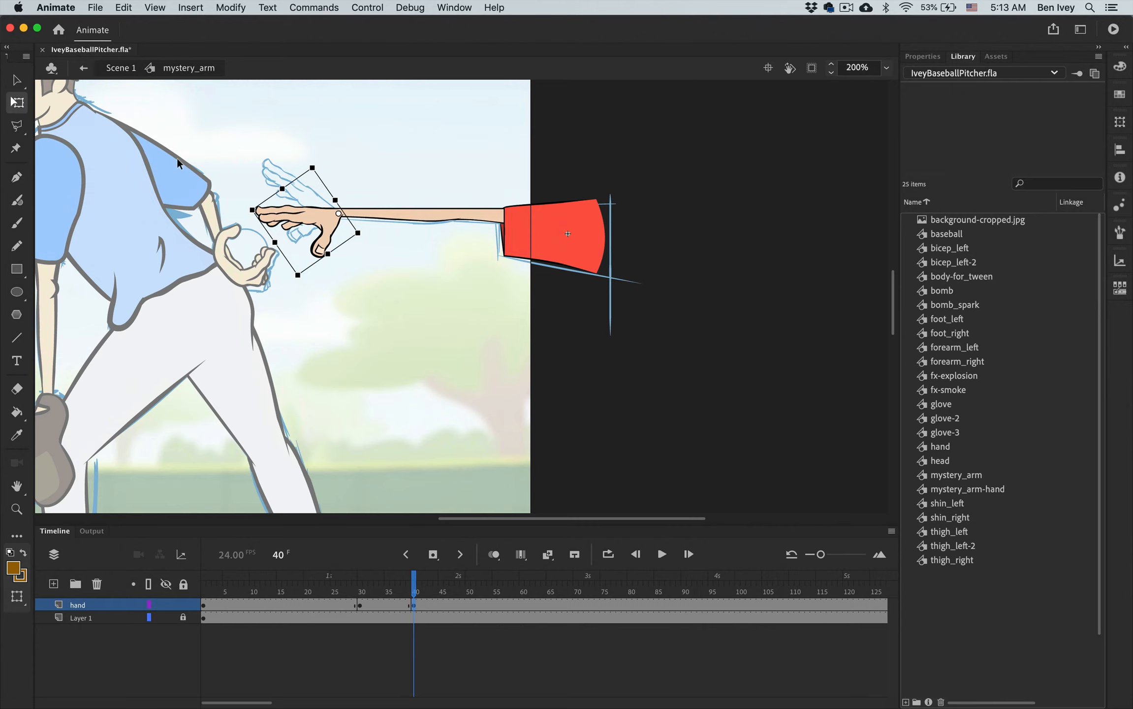
drag(314, 166, 348, 167)
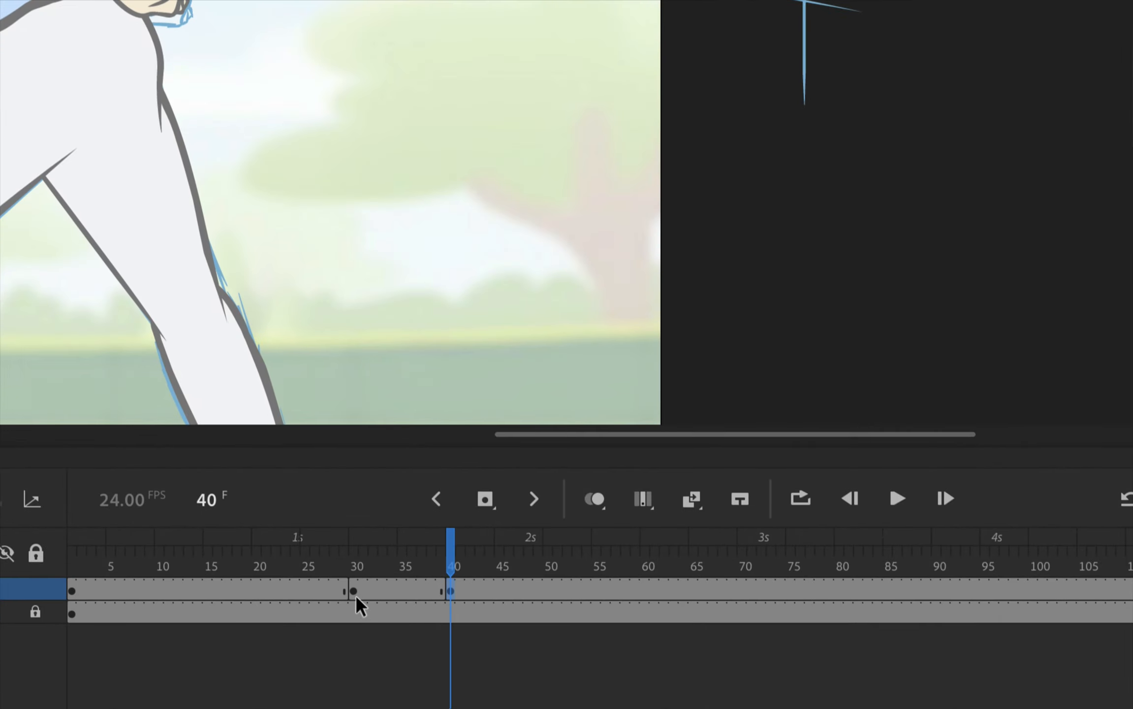
Create a classic tween between frames 30 and 40 of the hand layer and return to Scene 1.
click(356, 596)
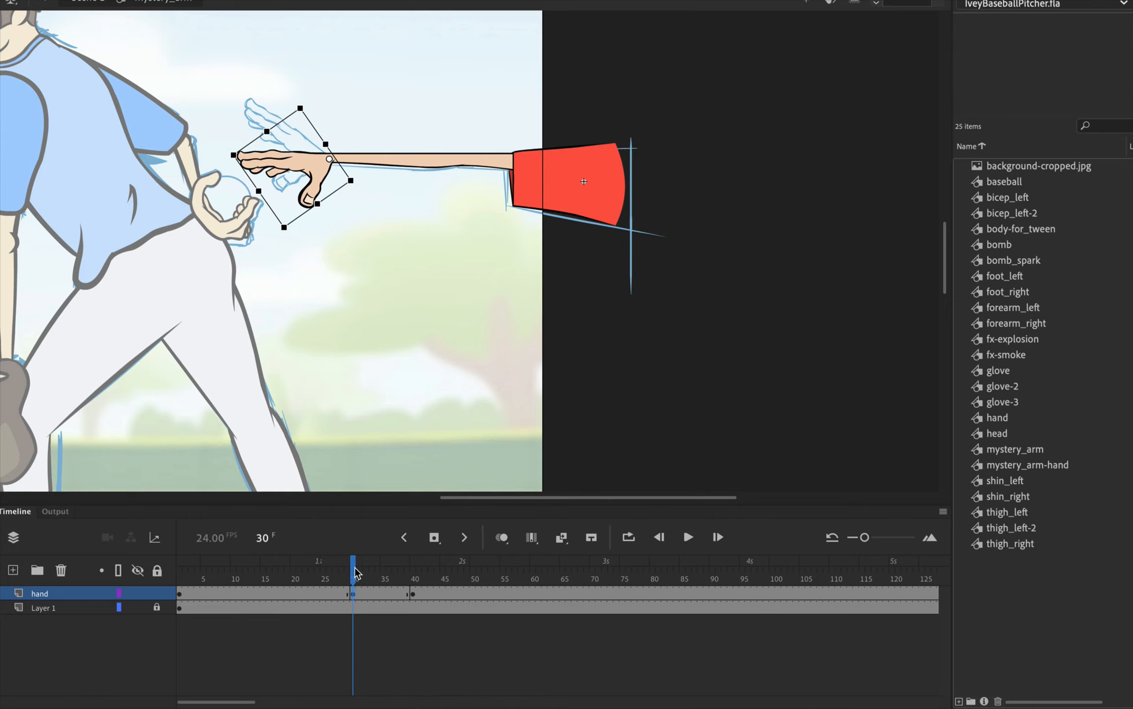
mouse_move(353, 561)
mouse_down()
mouse_move(451, 563)
mouse_move(354, 571)
mouse_up()
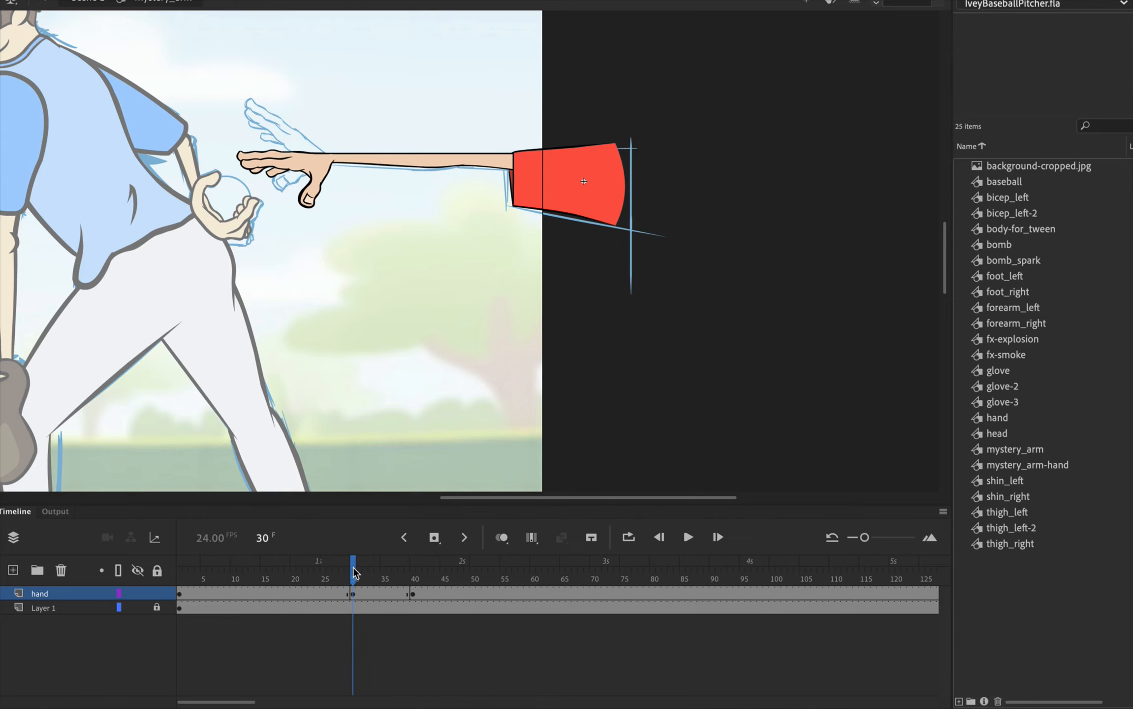
click(353, 594)
right_click(353, 596)
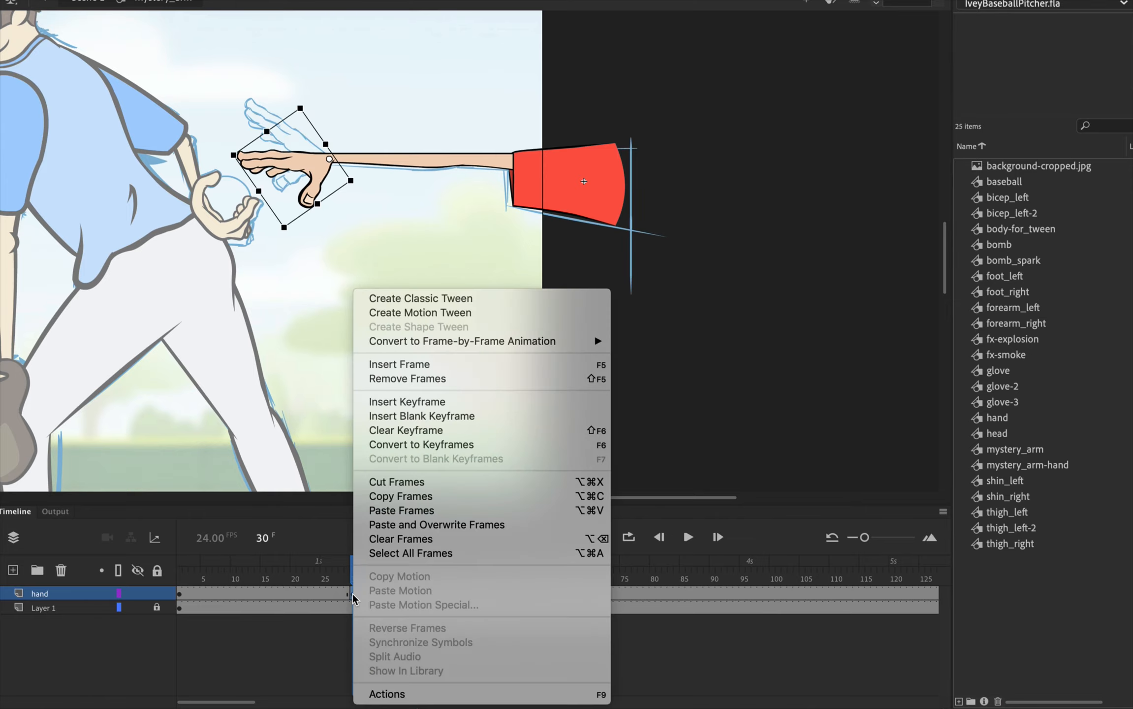
click(439, 298)
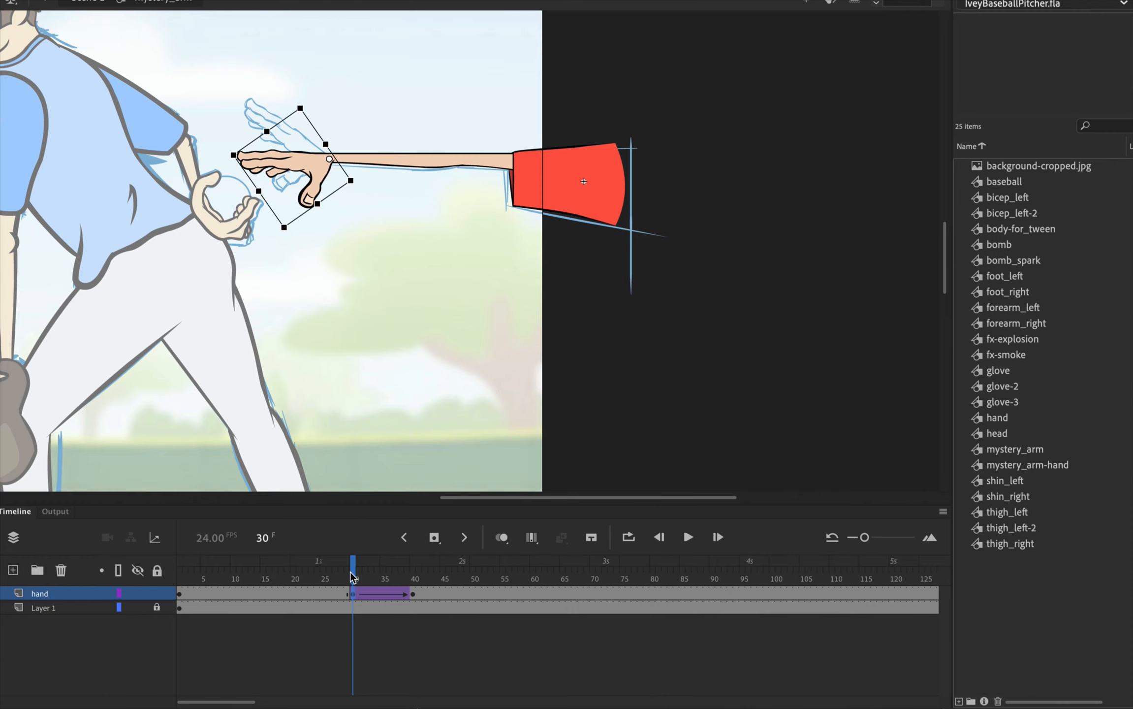
drag(353, 573, 412, 580)
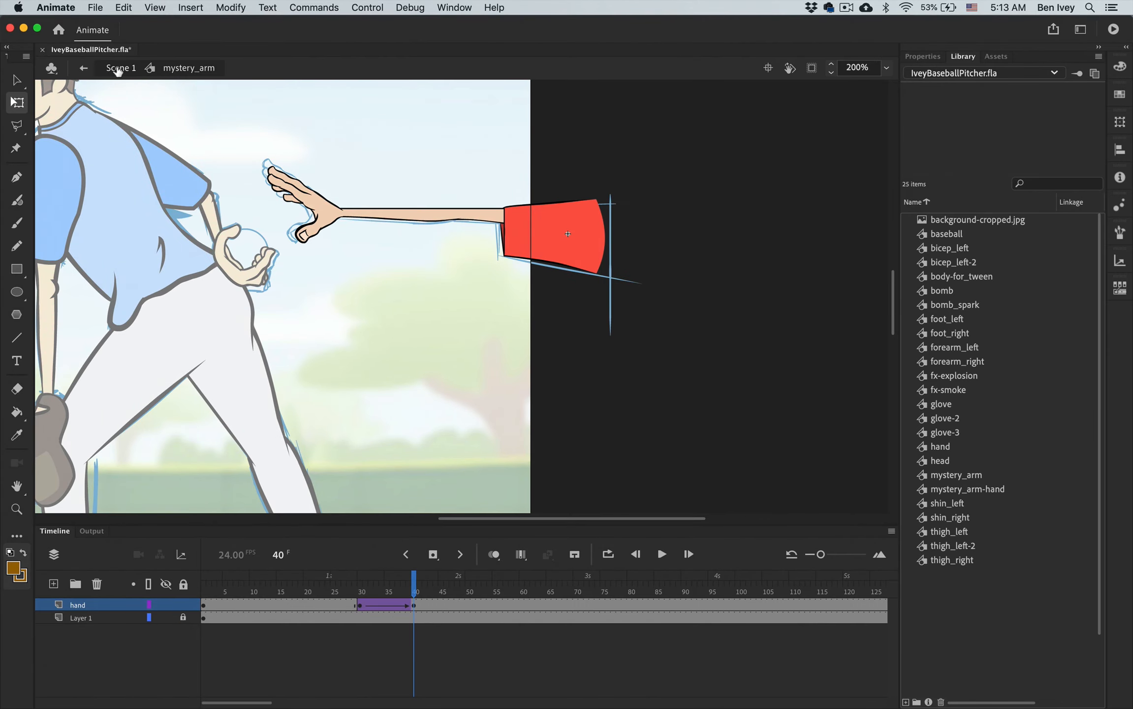
click(118, 68)
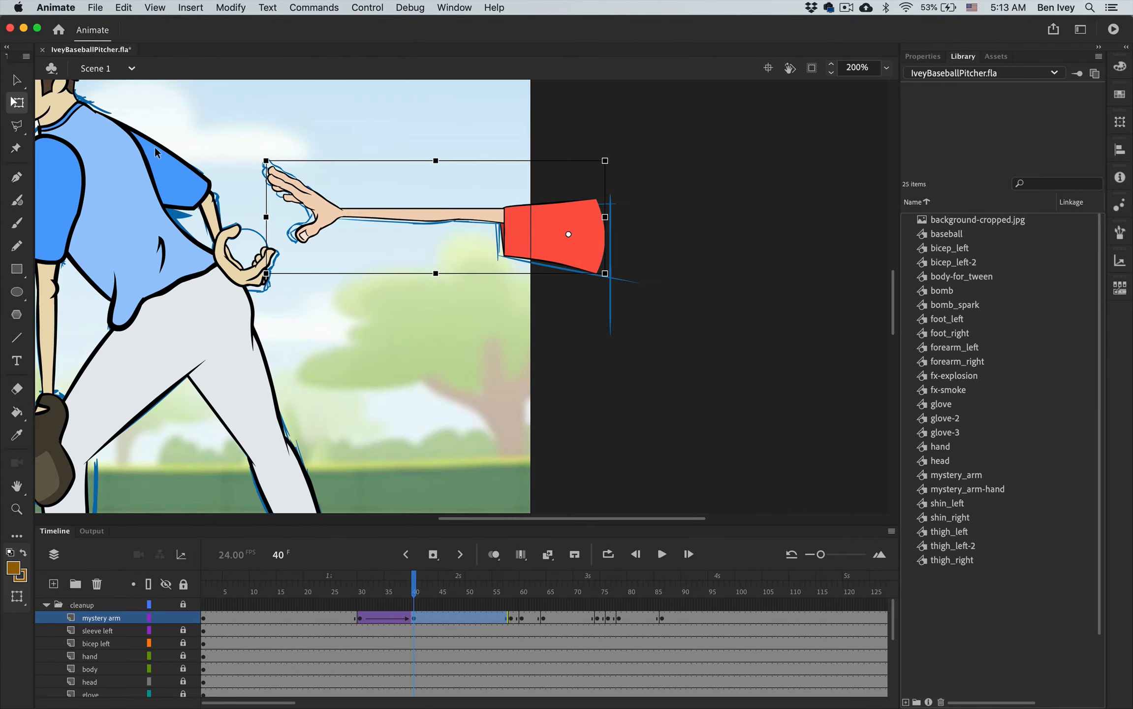
Insert a mystery arm keyframe at frame 50 and create a classic tween from it to frame 58.
drag(416, 587, 416, 620)
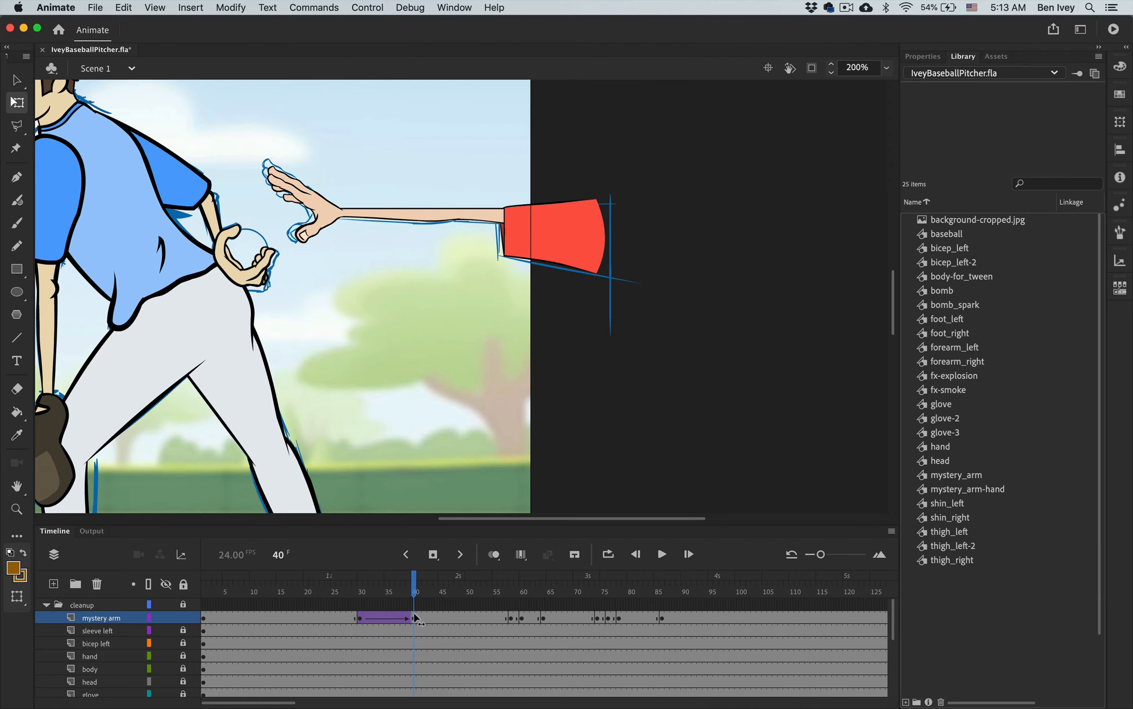
click(415, 621)
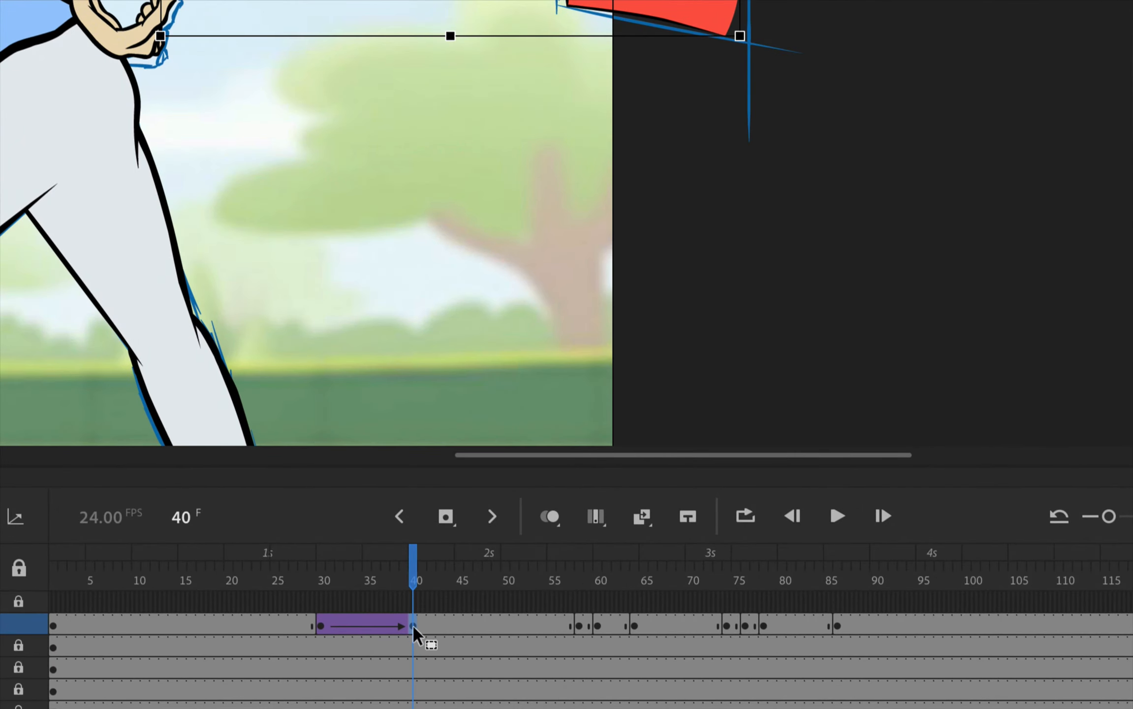
drag(415, 582, 504, 580)
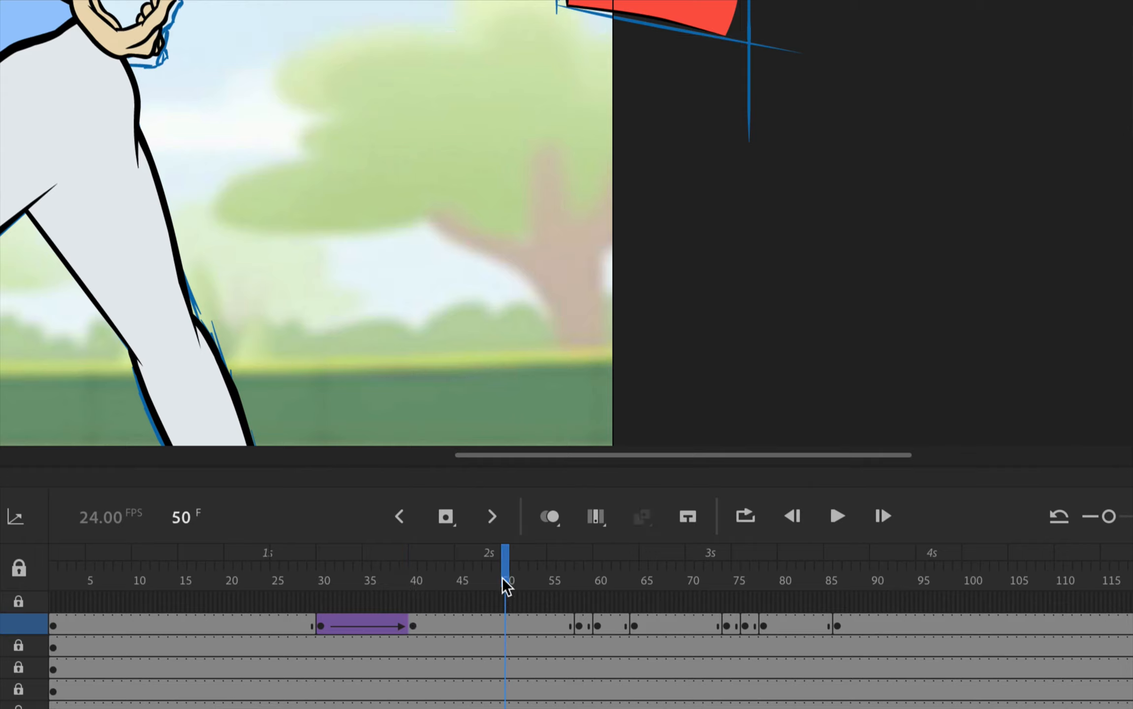
click(507, 631)
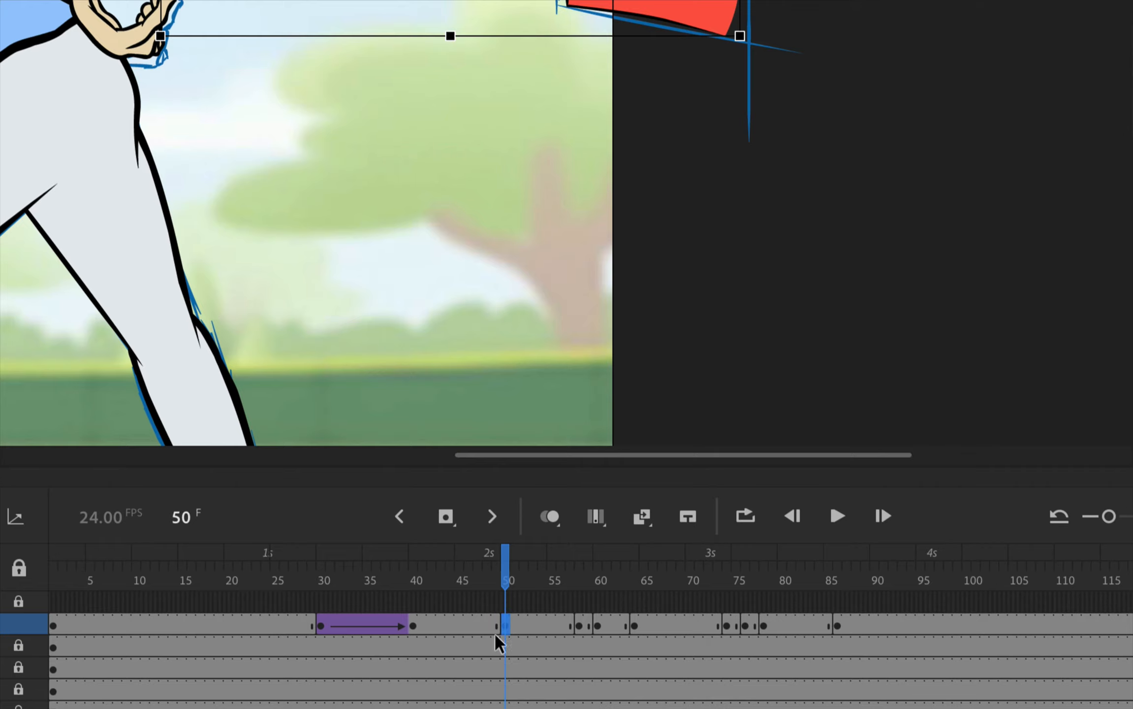
key(F6)
right_click(507, 629)
click(564, 151)
drag(468, 589, 512, 597)
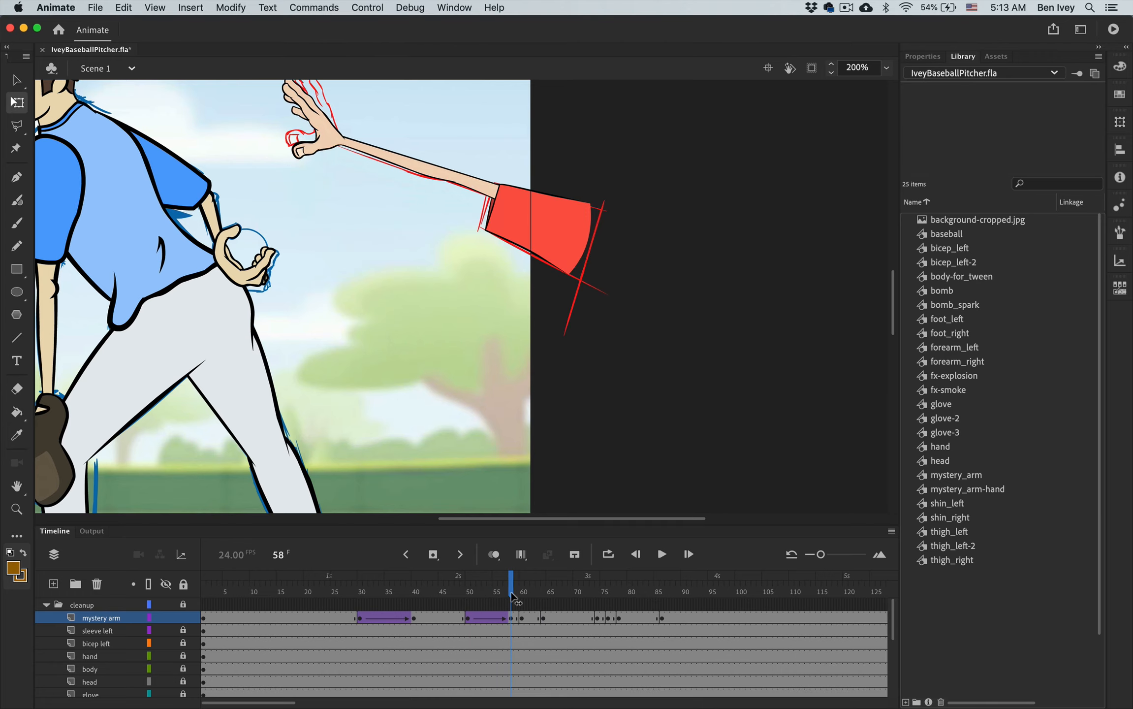
Open the mystery_arm symbol at frame 58 and insert hand layer keyframes at frames 58 and 54.
click(512, 619)
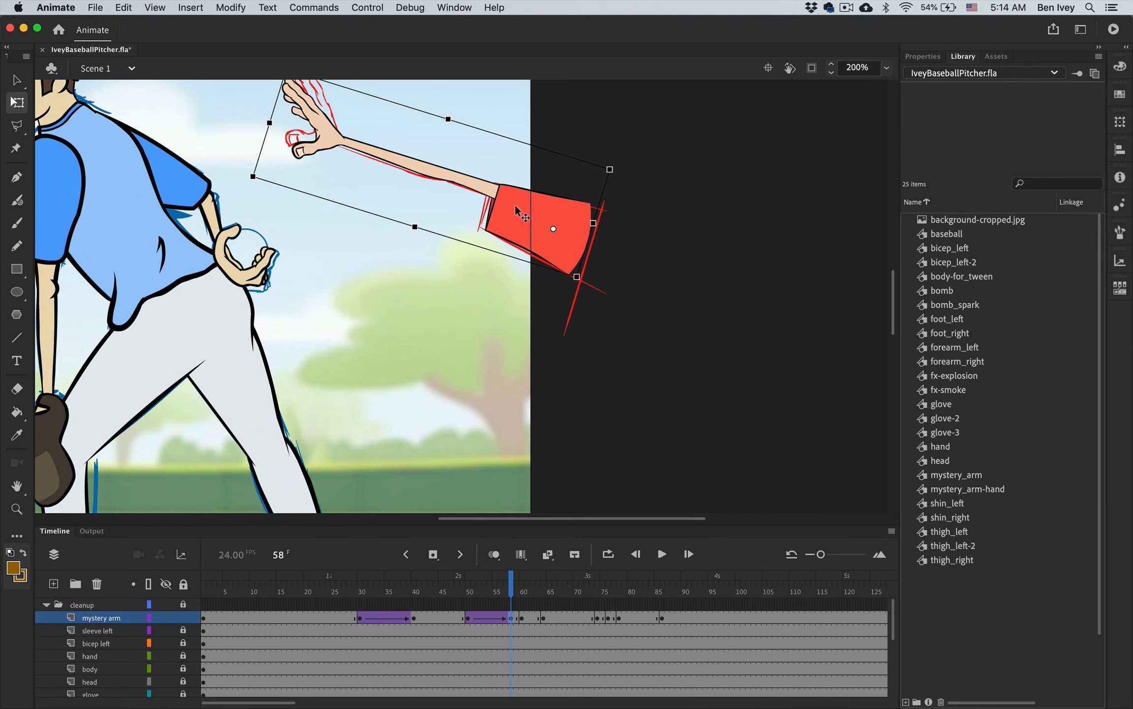
double_click(515, 208)
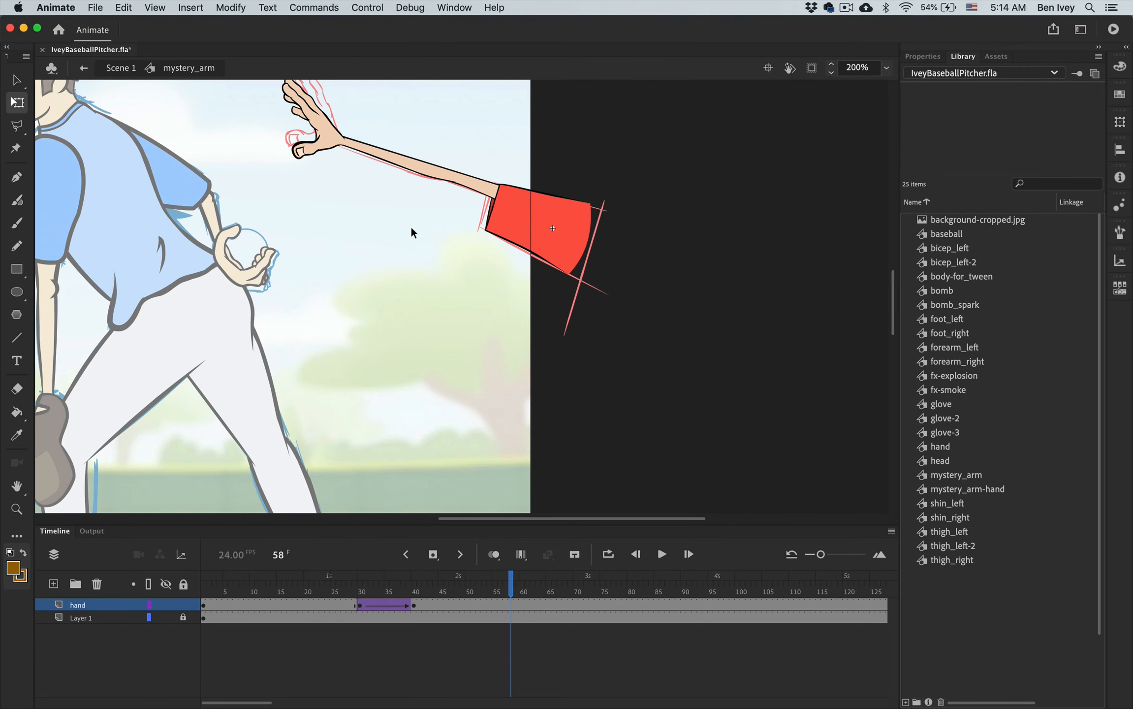
click(511, 604)
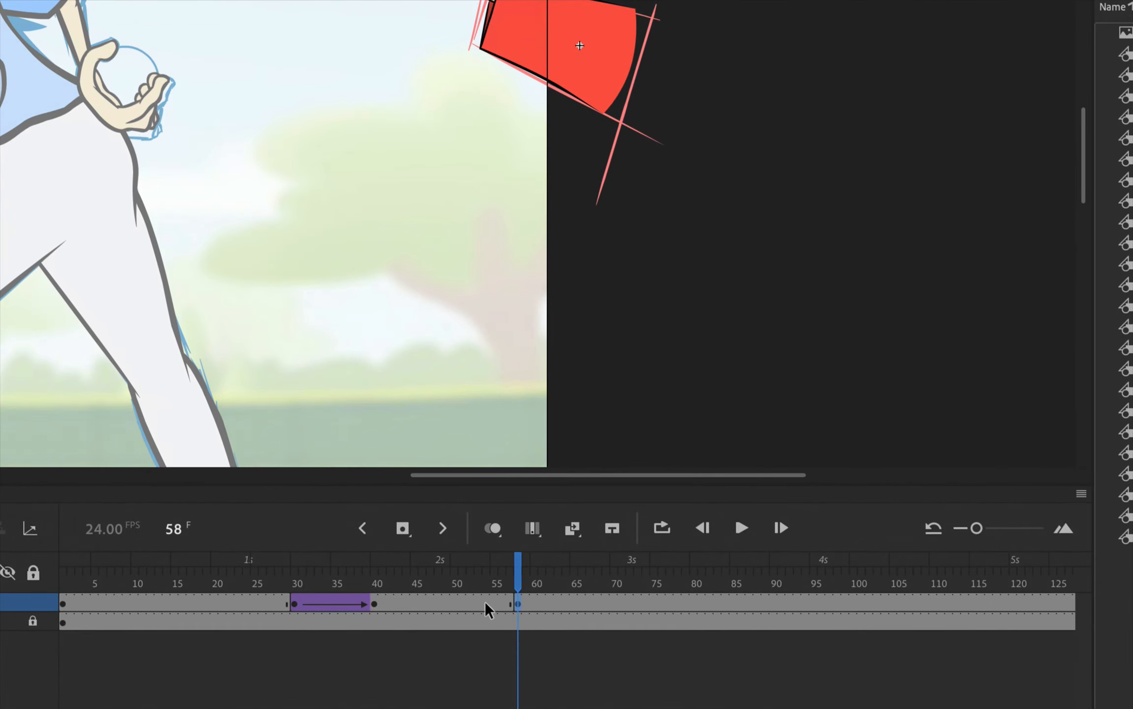
click(486, 601)
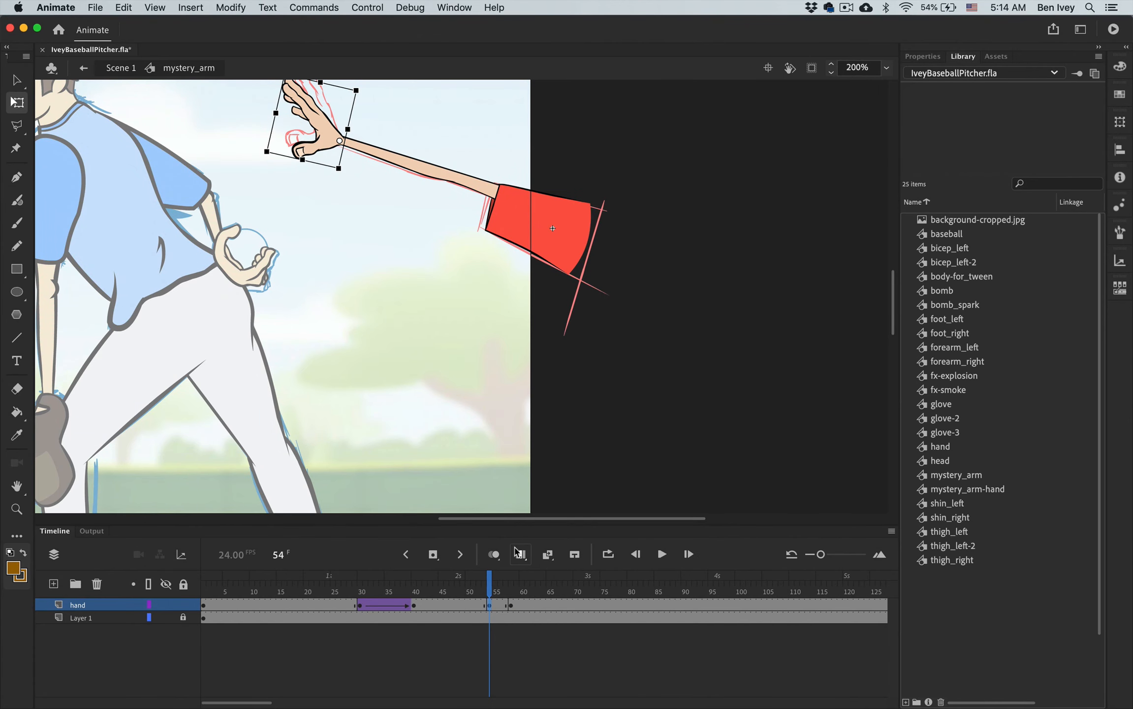
Rotate the hand clockwise at the wrist on frame 58 to match the red rough sketch.
click(512, 604)
scroll(310, 208, up, 3)
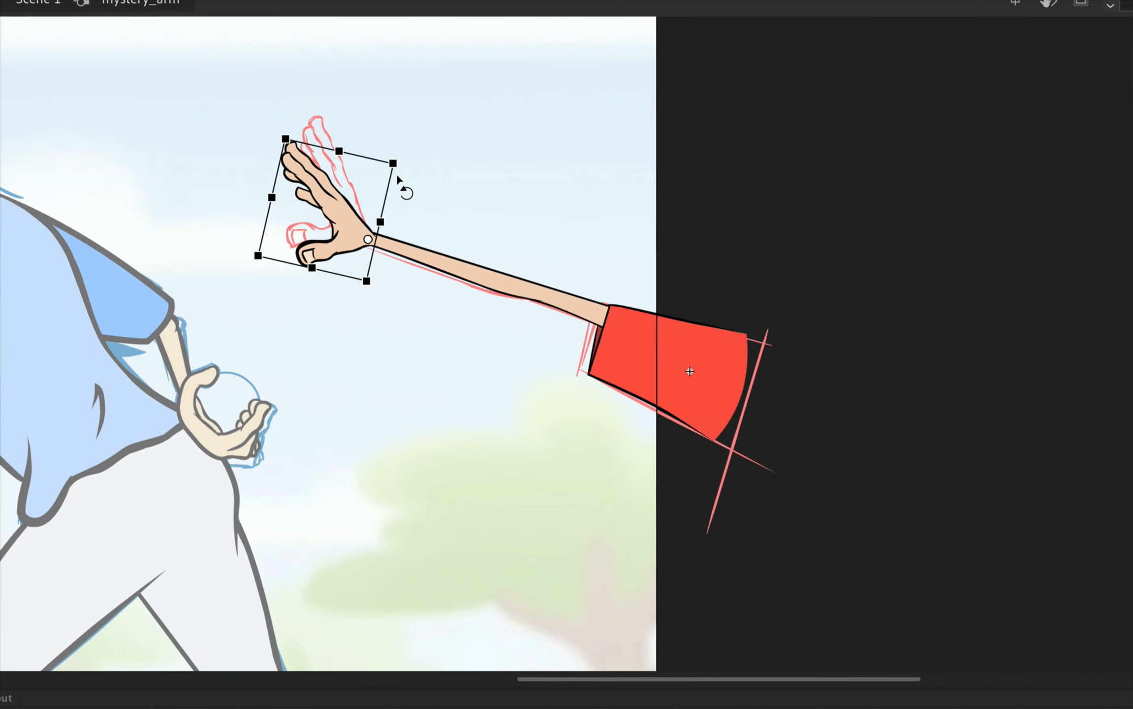
drag(406, 163, 428, 169)
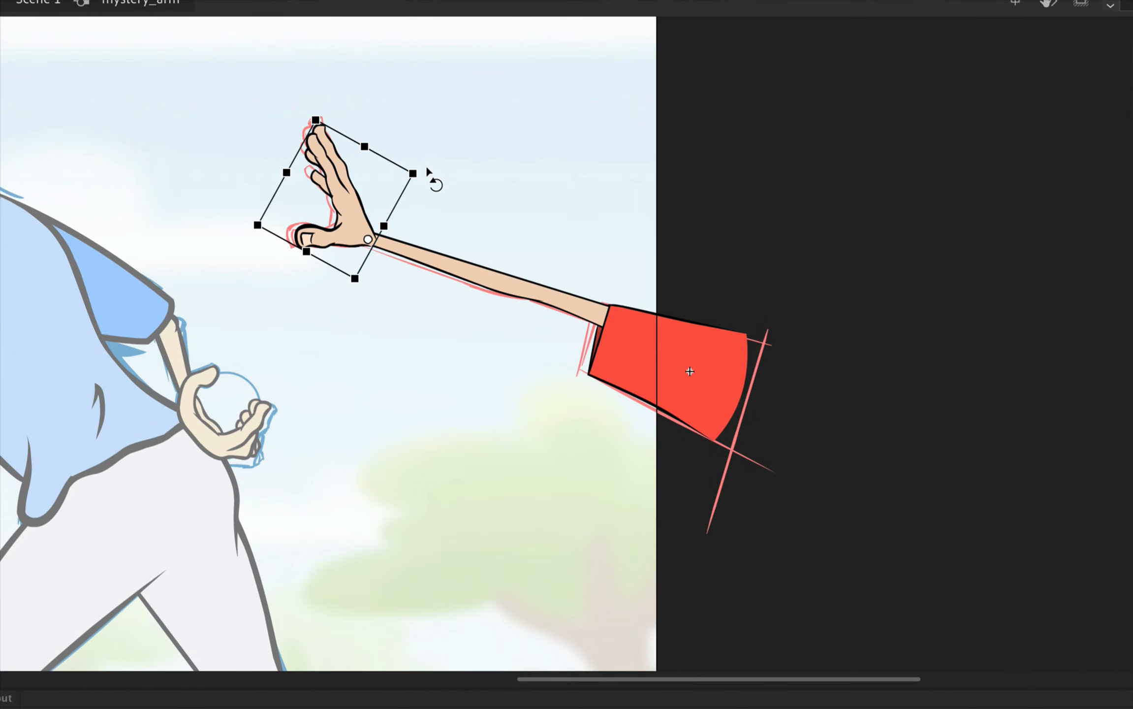
Create a classic tween between frames 54 and 58 of the hand layer and return to Scene 1.
click(489, 606)
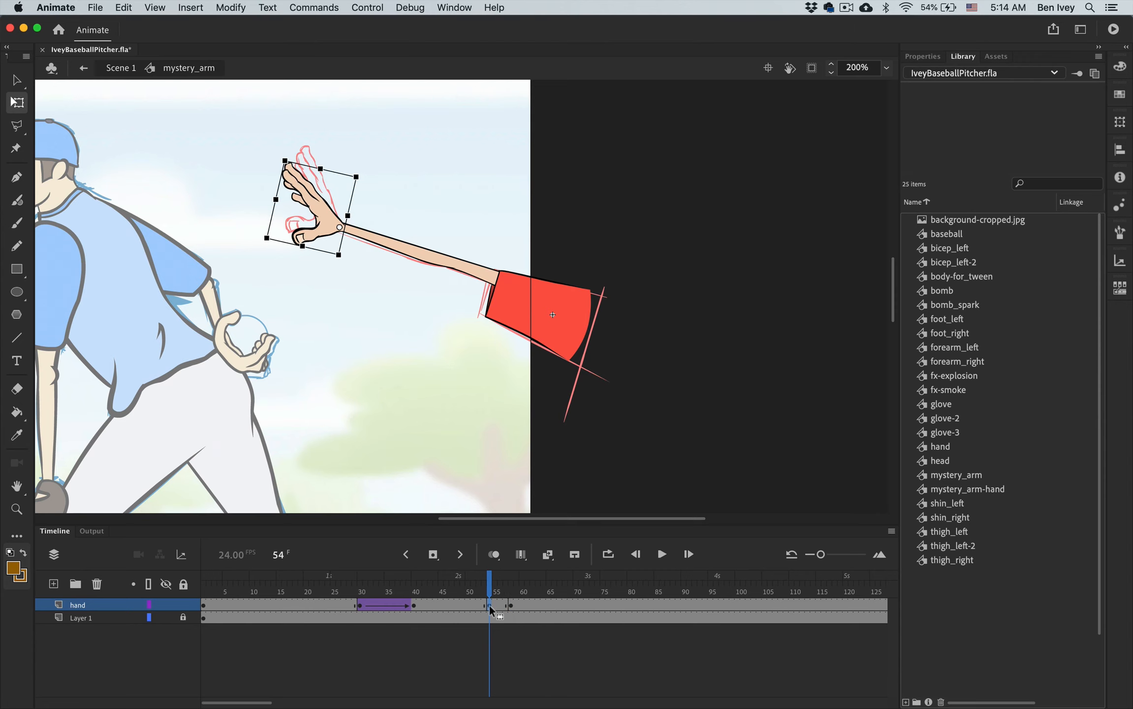
right_click(490, 609)
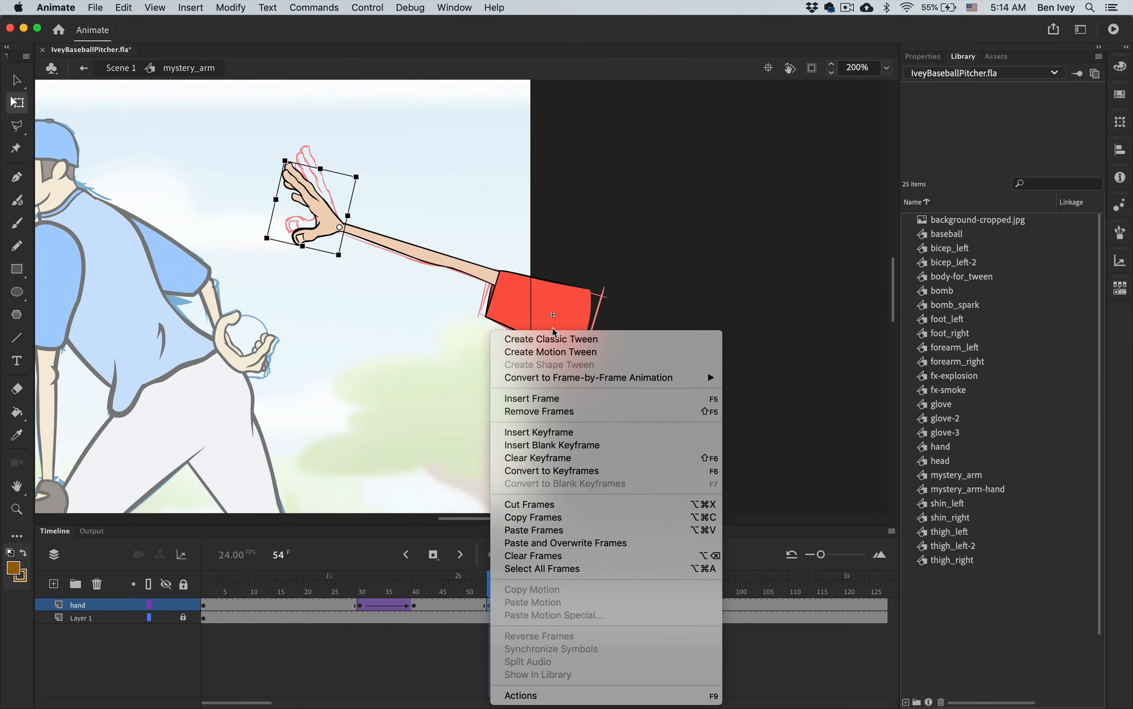
click(552, 339)
click(501, 585)
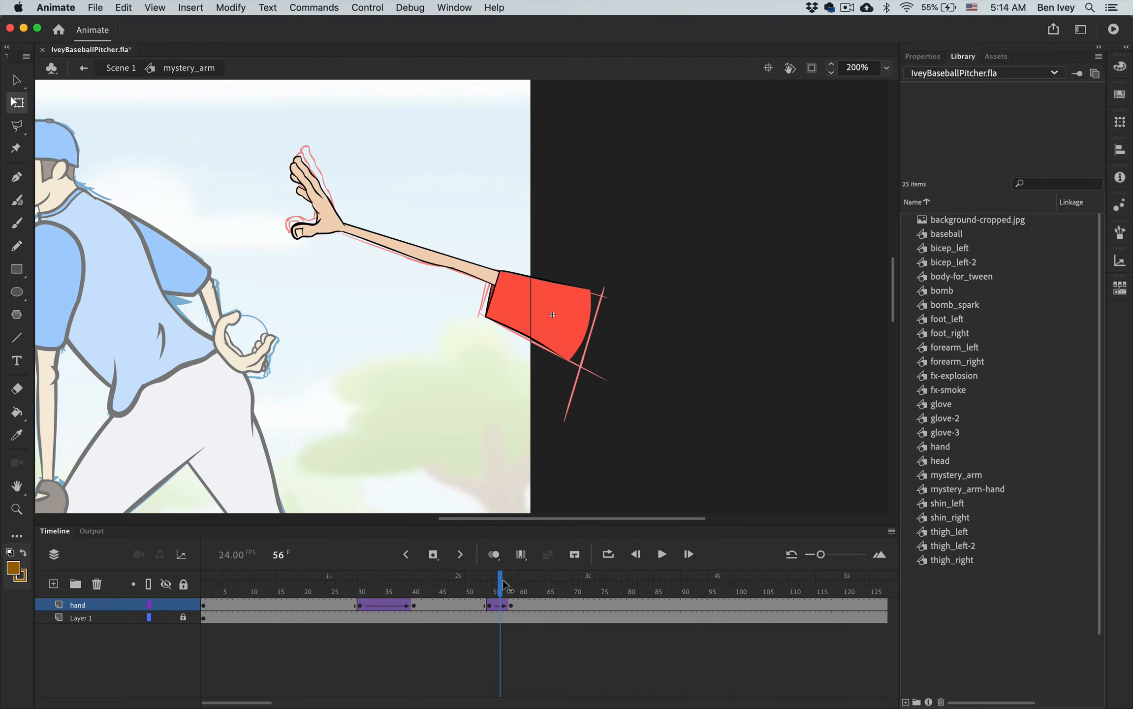
drag(503, 585, 514, 586)
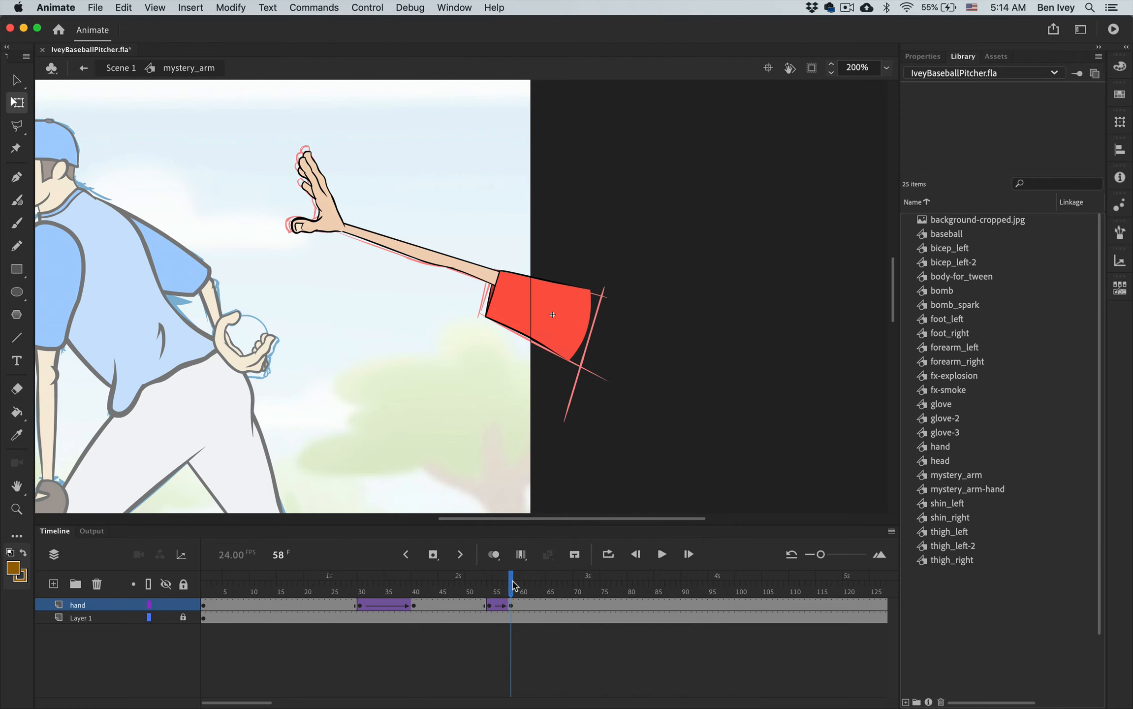
click(120, 68)
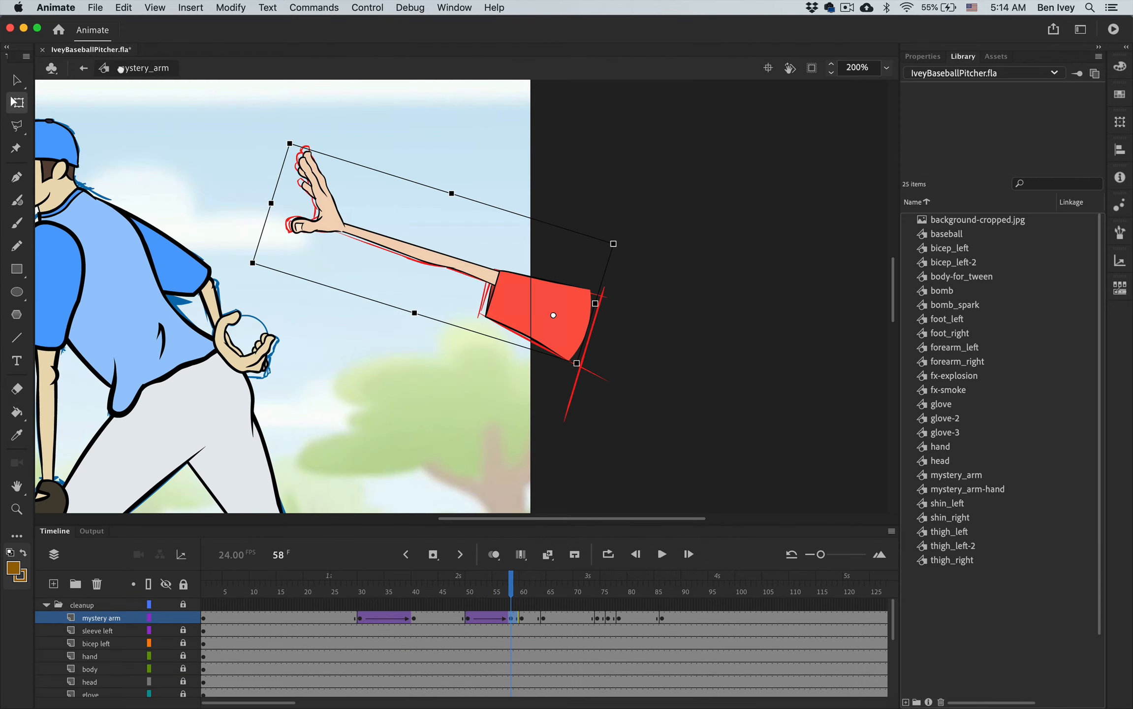
Create a classic tween between frames 58 and 60 of the mystery arm layer and scrub through to frame 60.
click(510, 577)
mouse_move(511, 579)
mouse_down()
mouse_move(548, 586)
mouse_move(512, 589)
mouse_up()
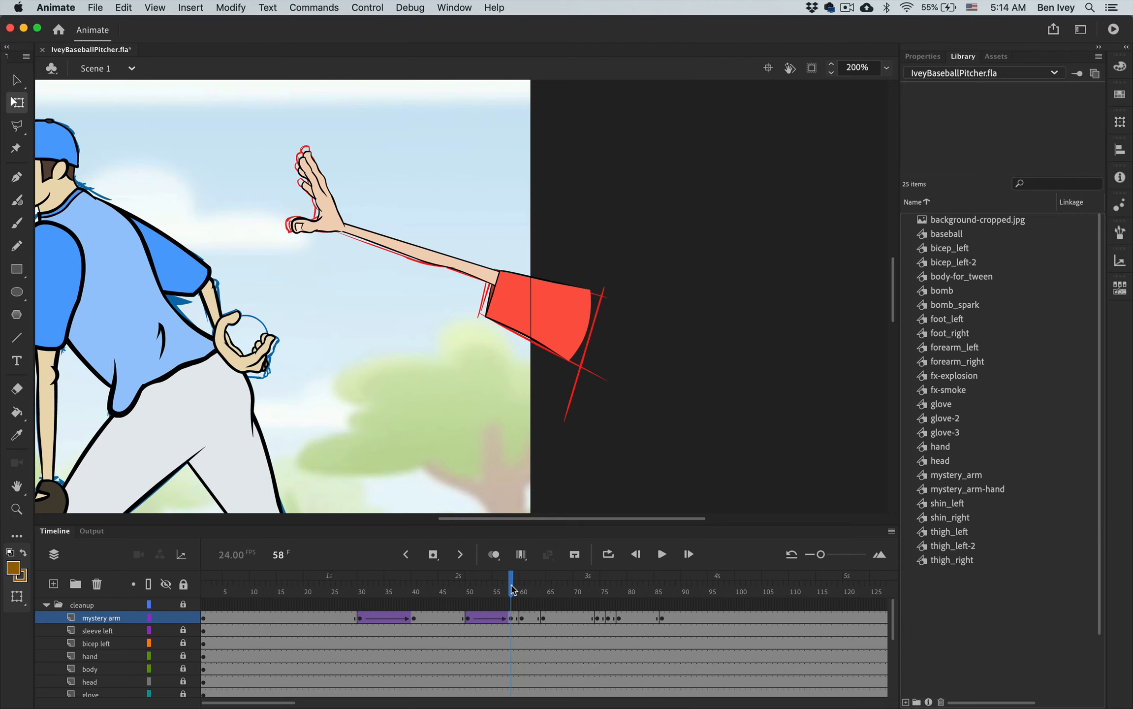
click(522, 619)
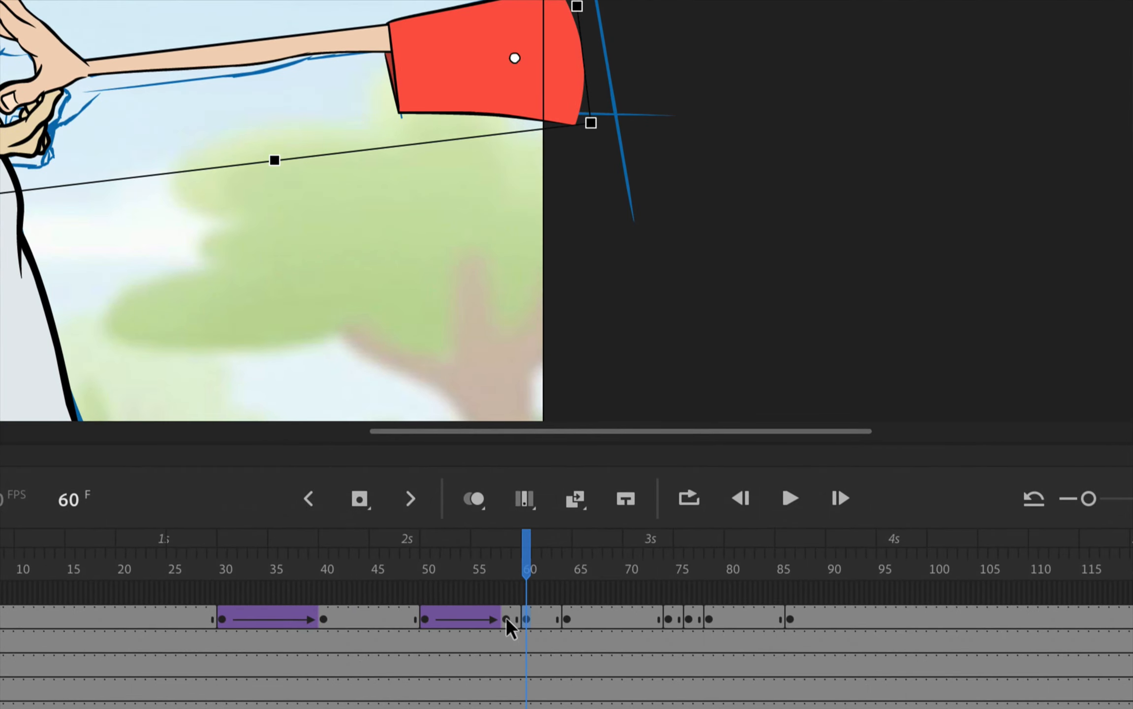
click(507, 620)
right_click(507, 622)
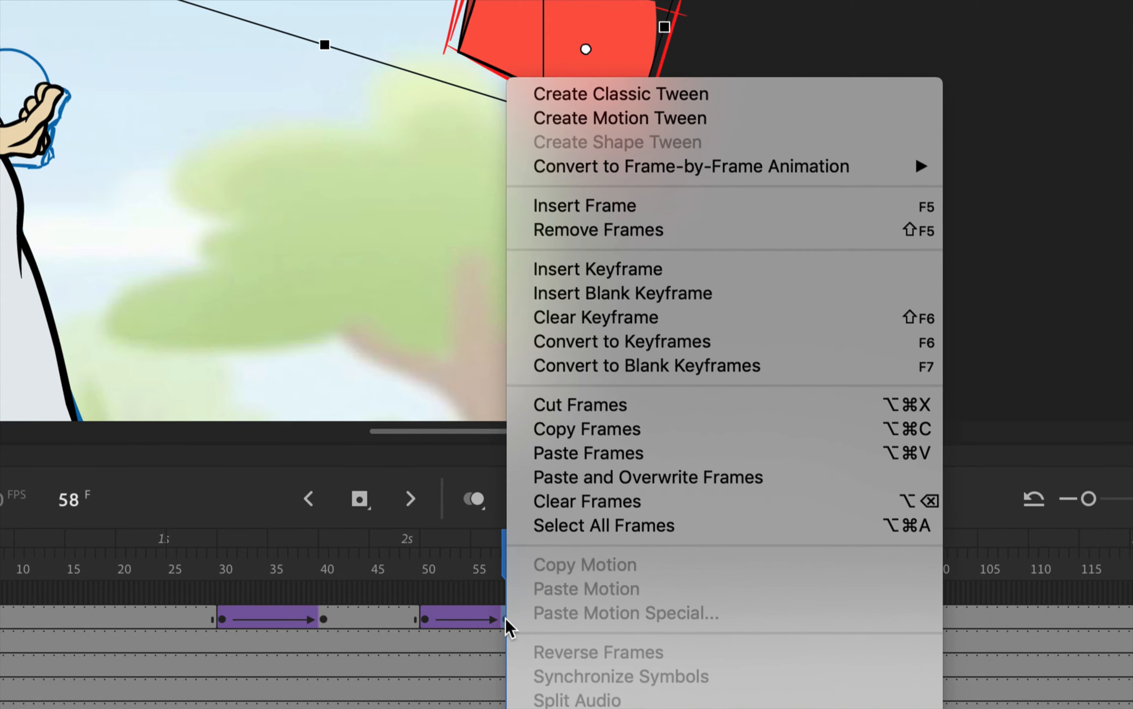
click(603, 96)
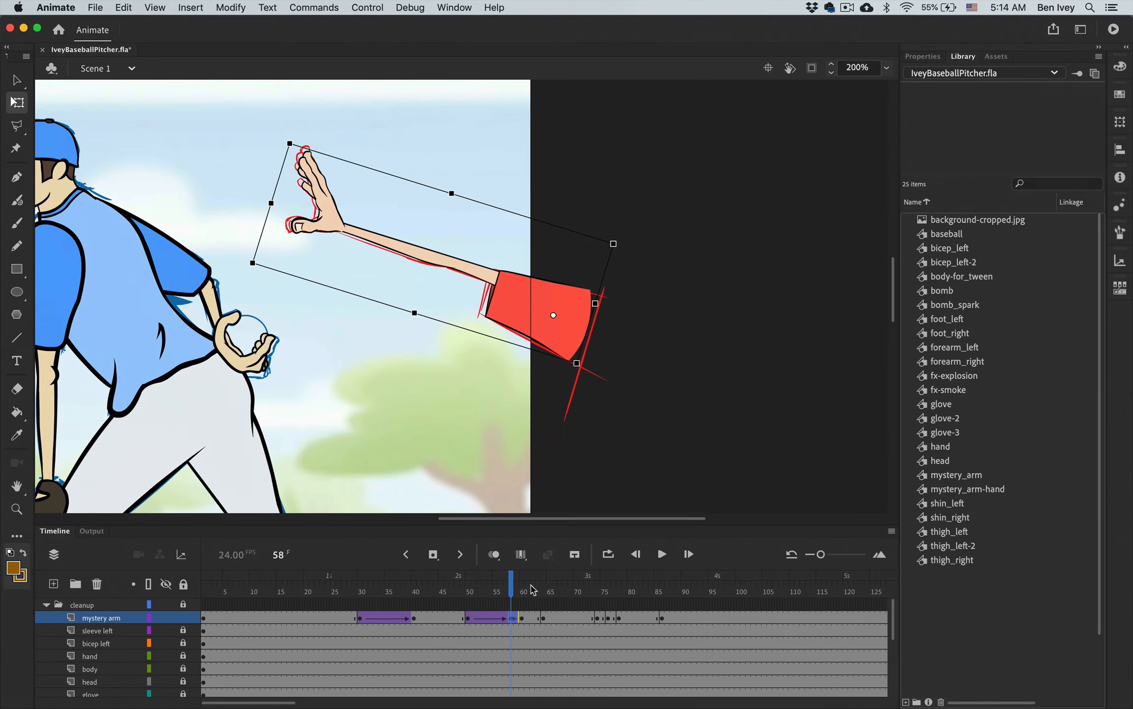
drag(514, 595, 522, 597)
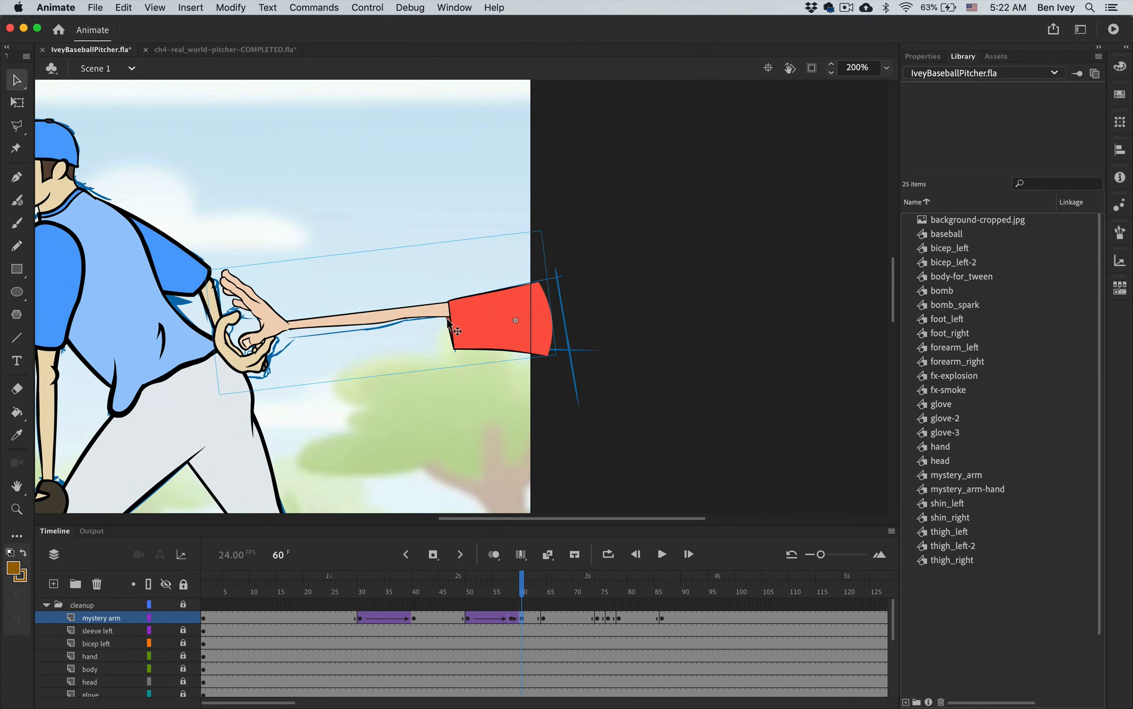
Open the mystery_arm symbol at frame 60 and insert a hand layer keyframe on that frame.
double_click(467, 323)
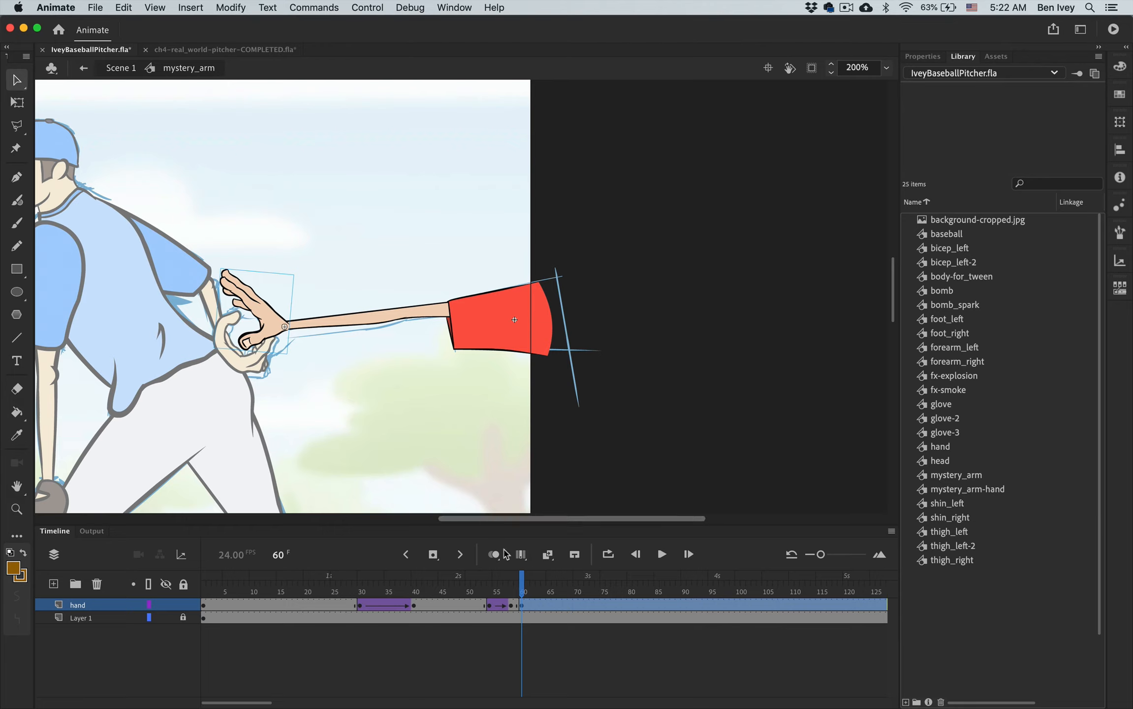
click(523, 605)
key(F6)
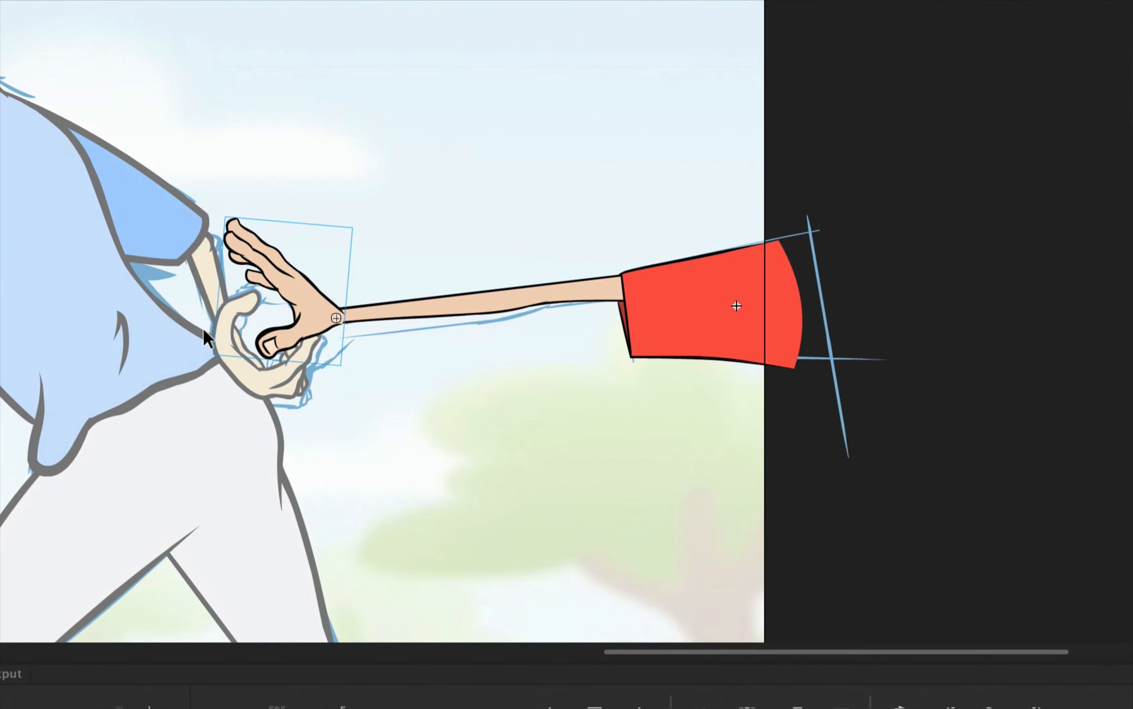
Open the nested mystery_arm-hand symbol, insert a keyframe on frame 60 of its hand layer, and delete the open hand artwork there.
double_click(308, 317)
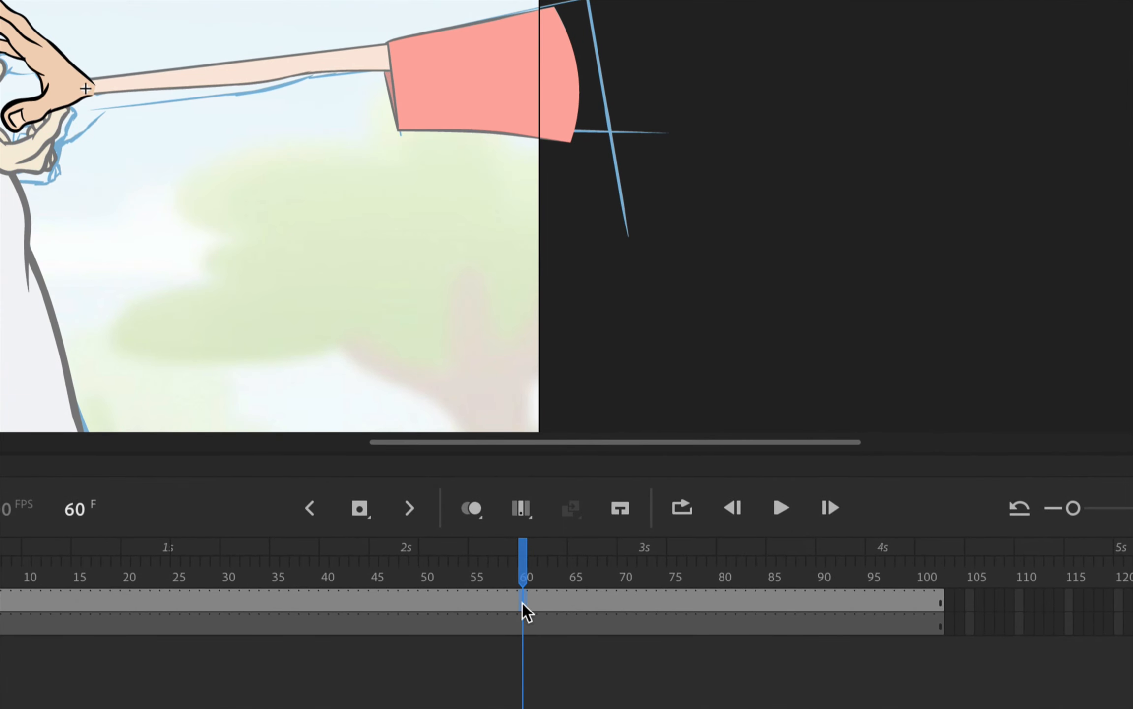
click(523, 603)
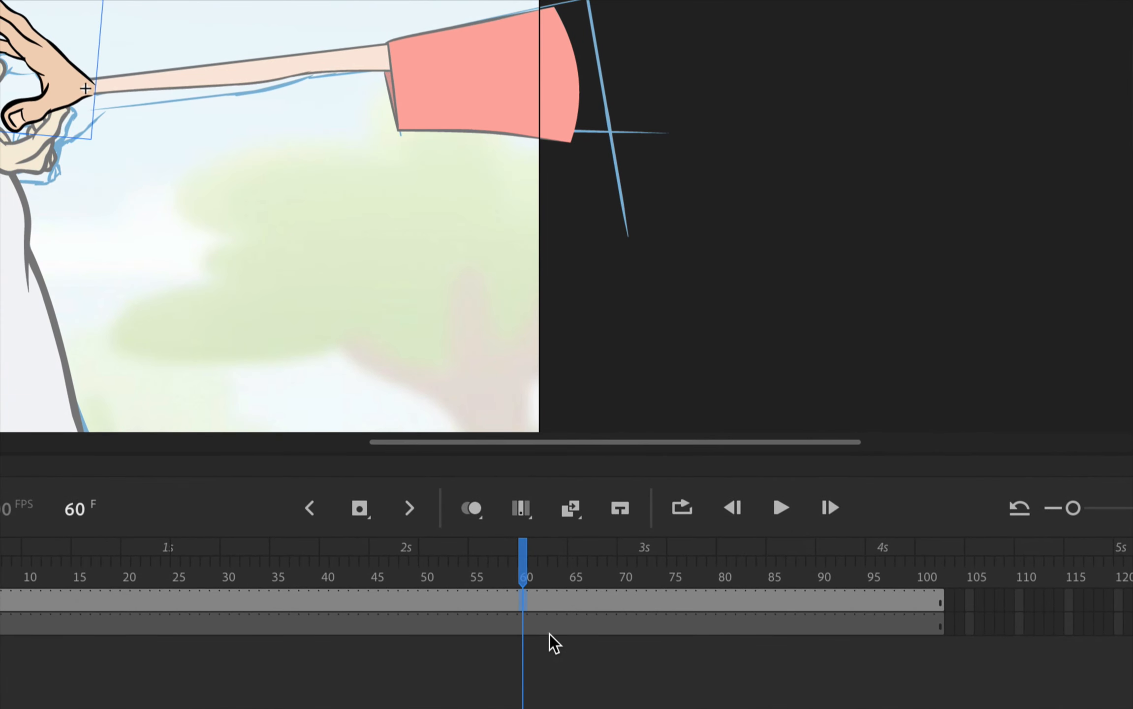
key(F6)
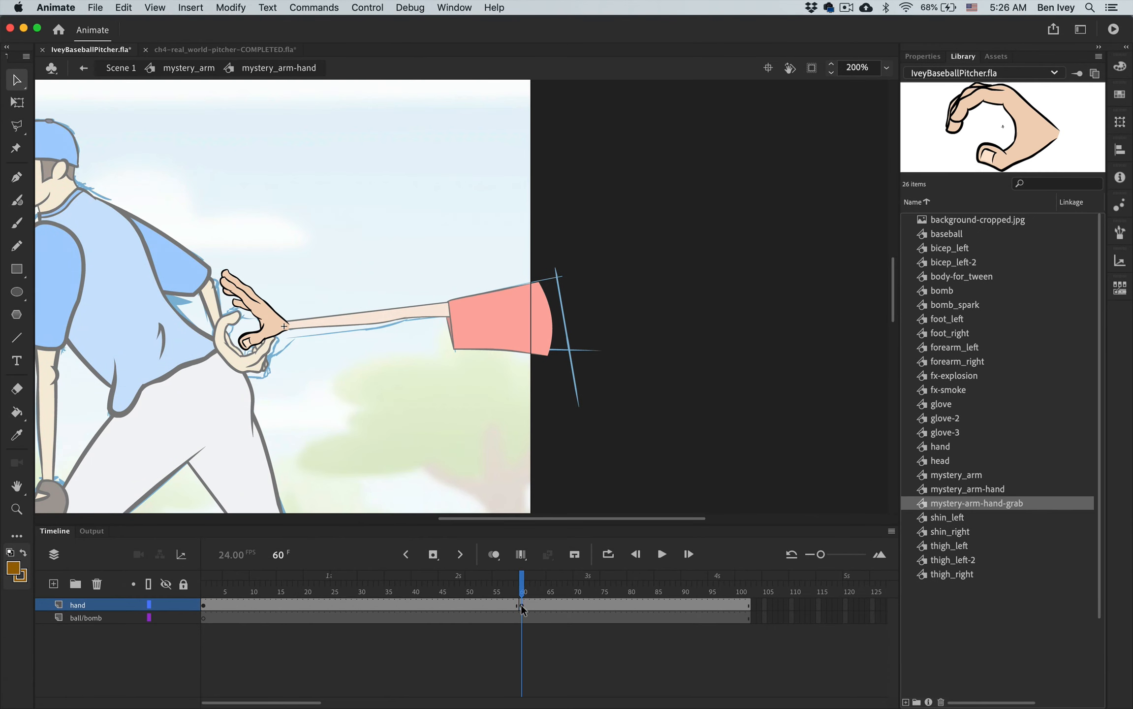
click(522, 602)
key(Delete)
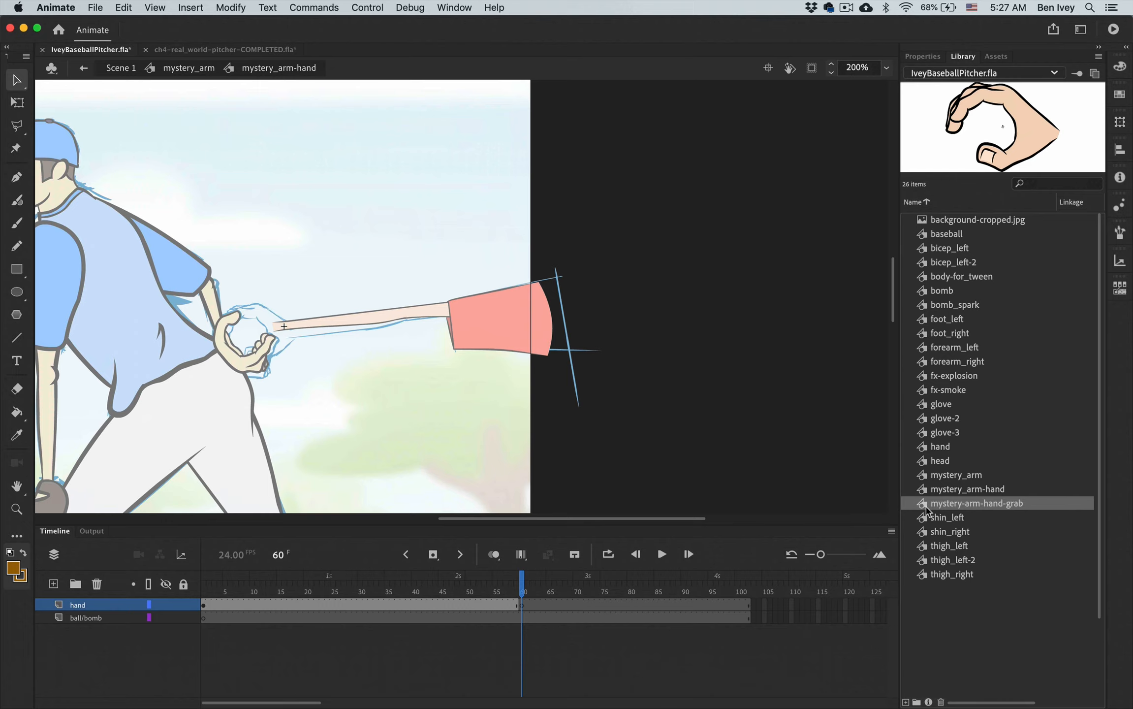
Place the mystery-arm-hand-grab symbol at the end of the arm on frame 60 and rotate it counterclockwise toward the wrist.
drag(926, 507, 278, 347)
key(super+equal)
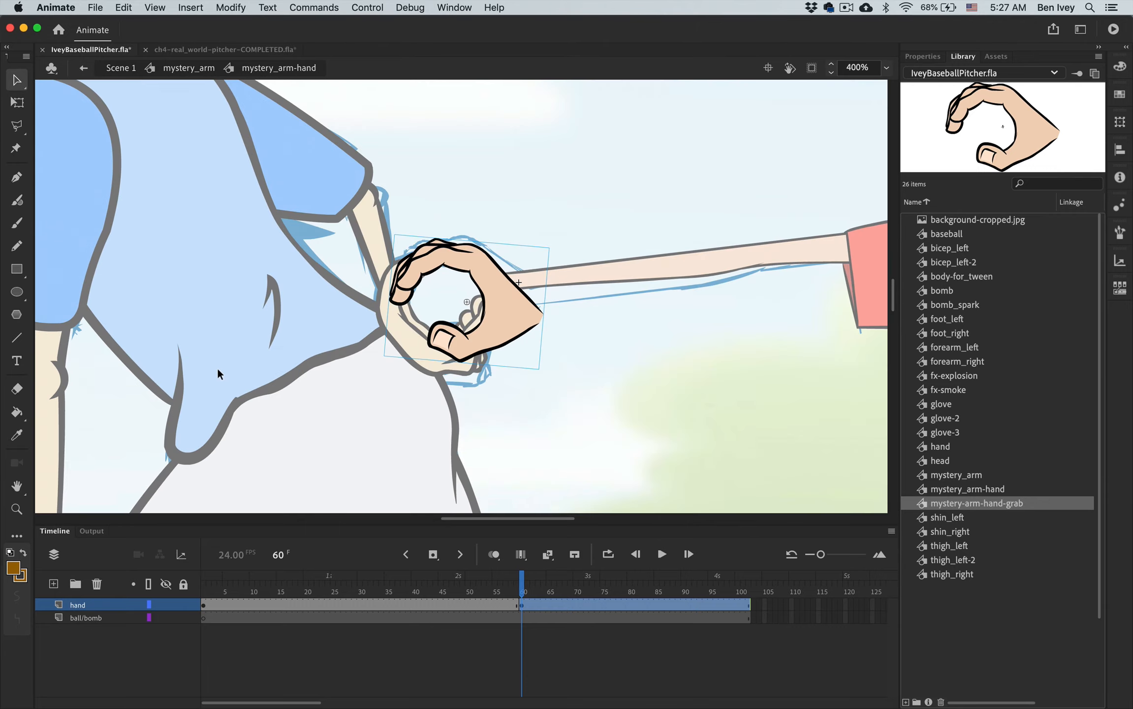
key(q)
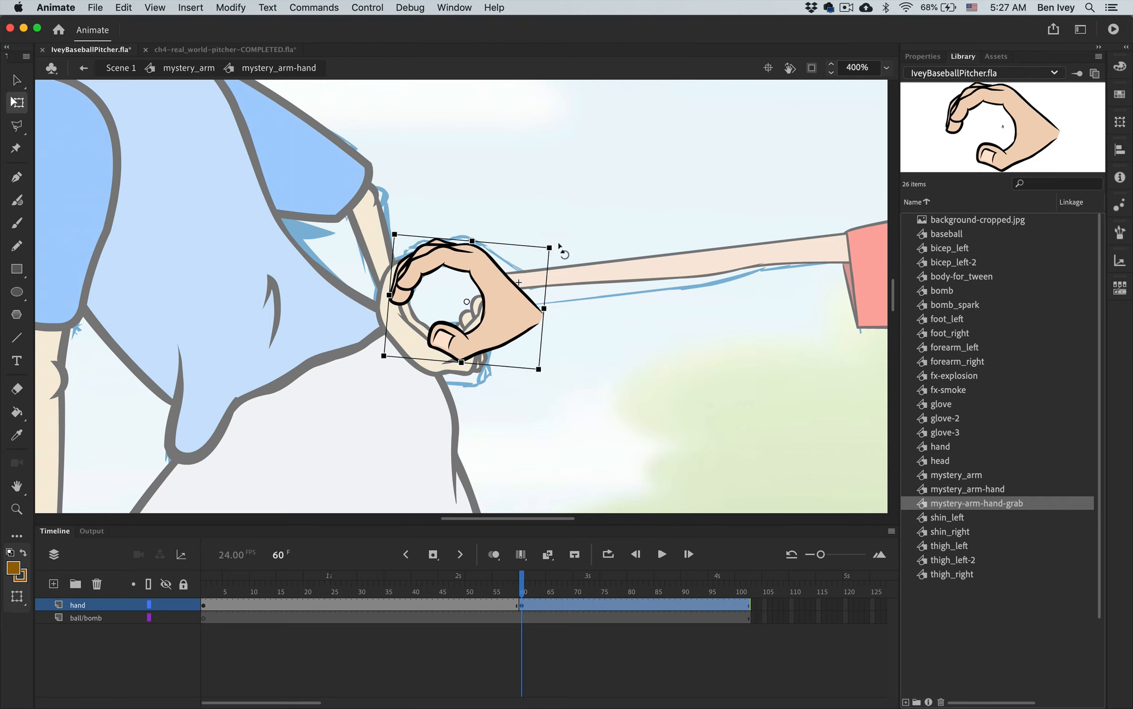
drag(559, 243, 522, 217)
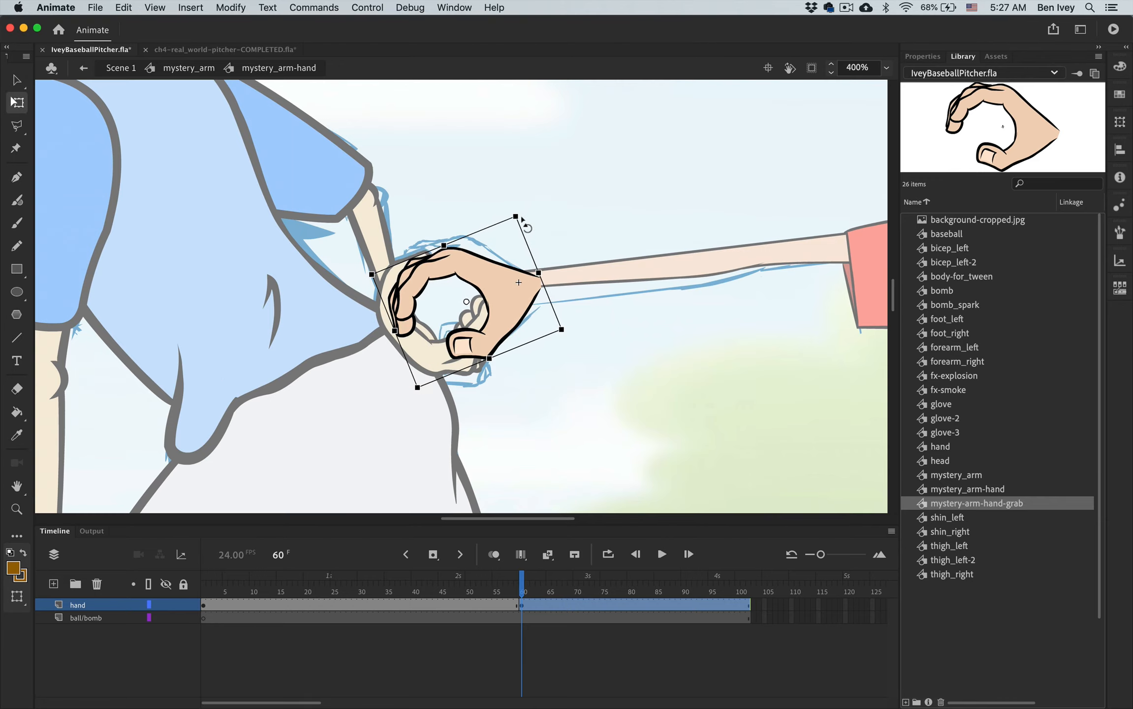
Nudge the grabbing hand up and left and fine-tune its rotation so its wrist lines up with the end of the arm.
key(Up)
key(Up)
key(Up)
key(Up)
key(Up)
key(Up)
key(Up)
key(Up)
key(Up)
key(Up)
key(Left)
key(Left)
key(Left)
key(Left)
key(Left)
key(Left)
key(Left)
key(Left)
key(Left)
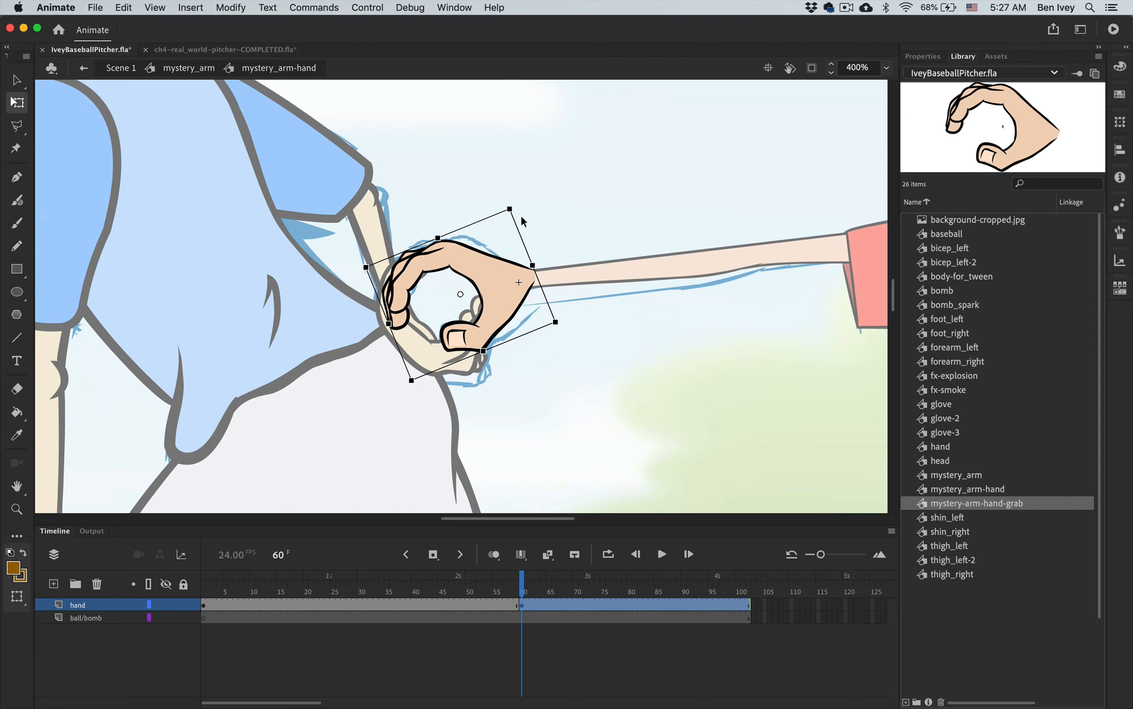
mouse_move(538, 225)
mouse_down()
mouse_move(526, 209)
mouse_move(528, 218)
mouse_up()
click(489, 284)
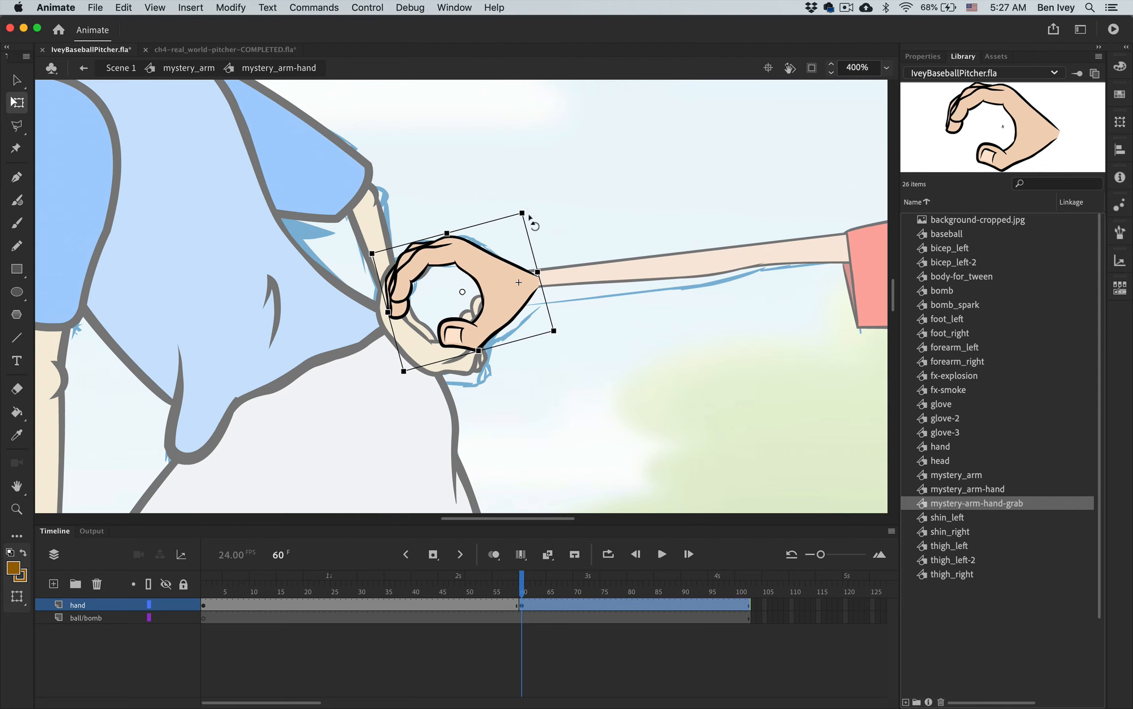
click(619, 378)
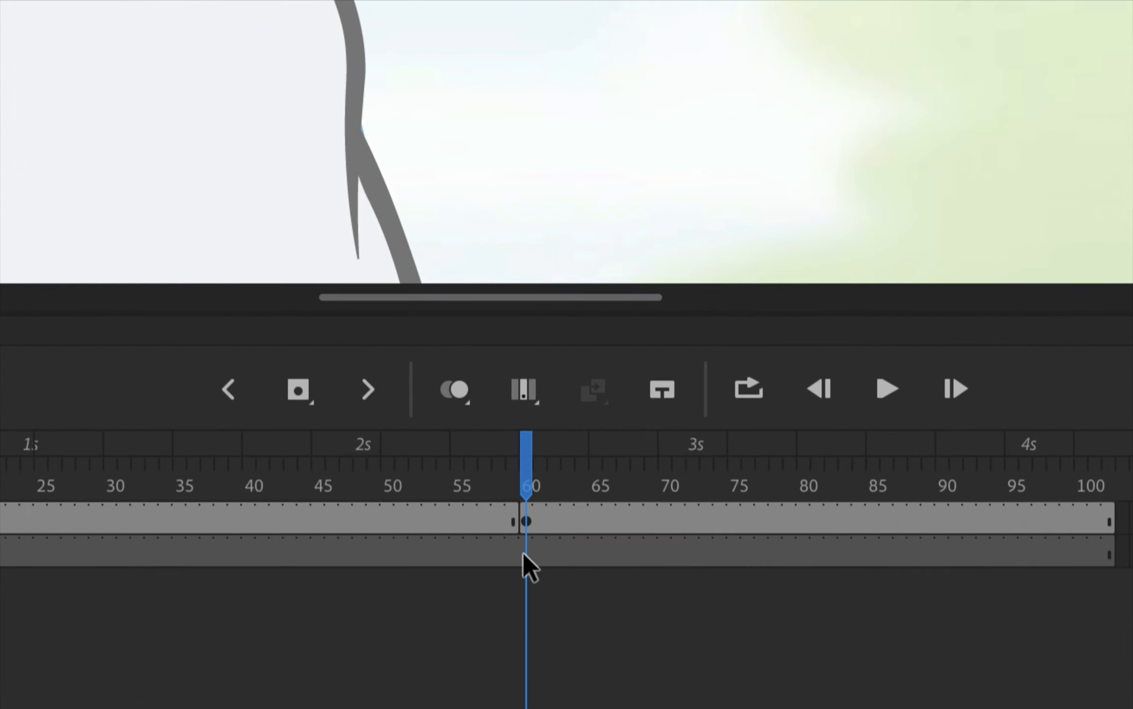
Insert a keyframe on frame 60 of the ball/bomb layer and place the baseball symbol behind the grabbing hand.
click(524, 551)
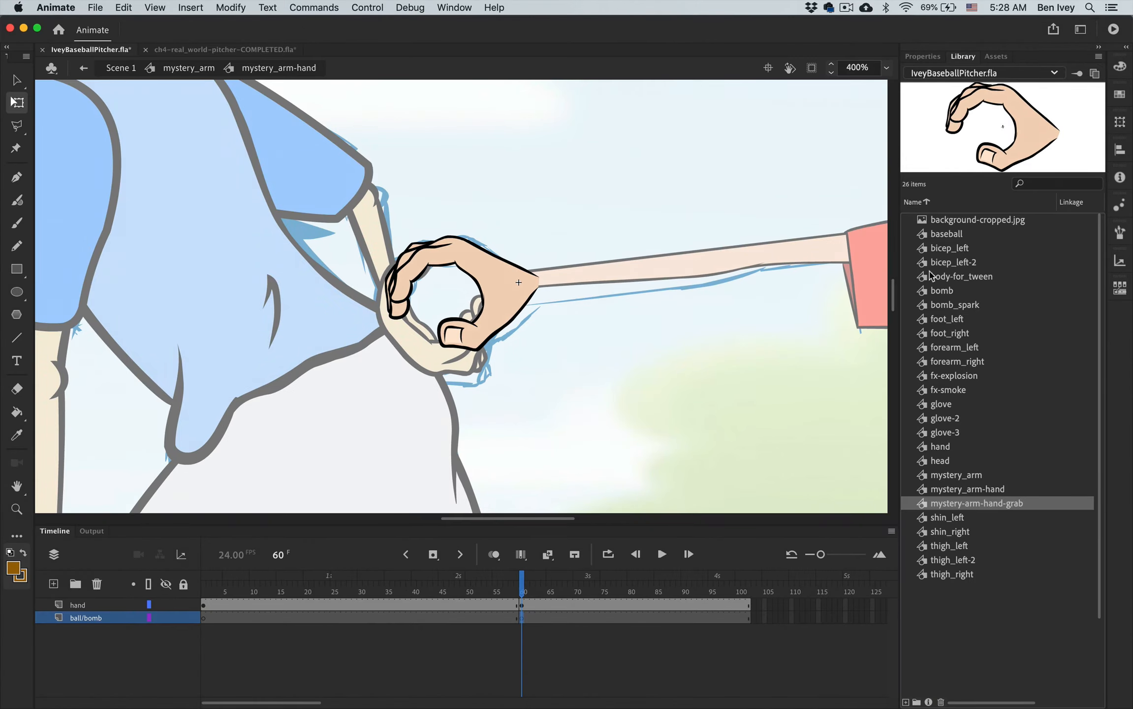
click(958, 239)
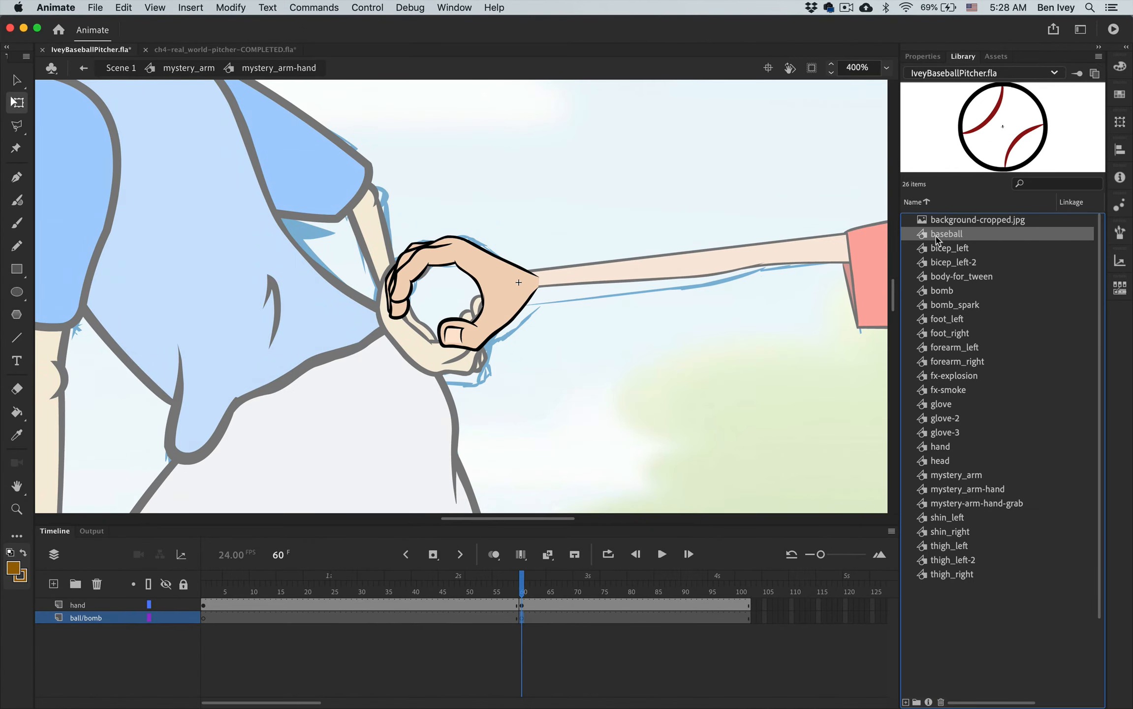
drag(924, 240, 456, 306)
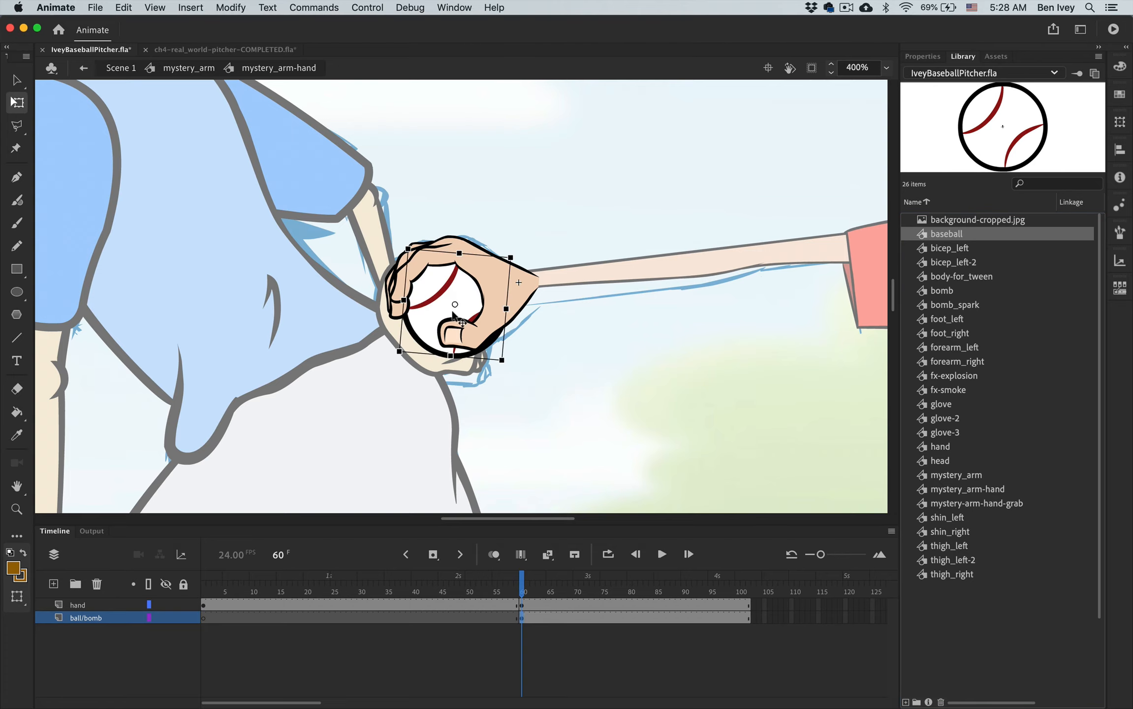
Nudge the baseball until it sits inside the grip of the mystery arm's hand.
key(shift+Left)
key(shift+Left)
key(shift+Up)
key(shift+Up)
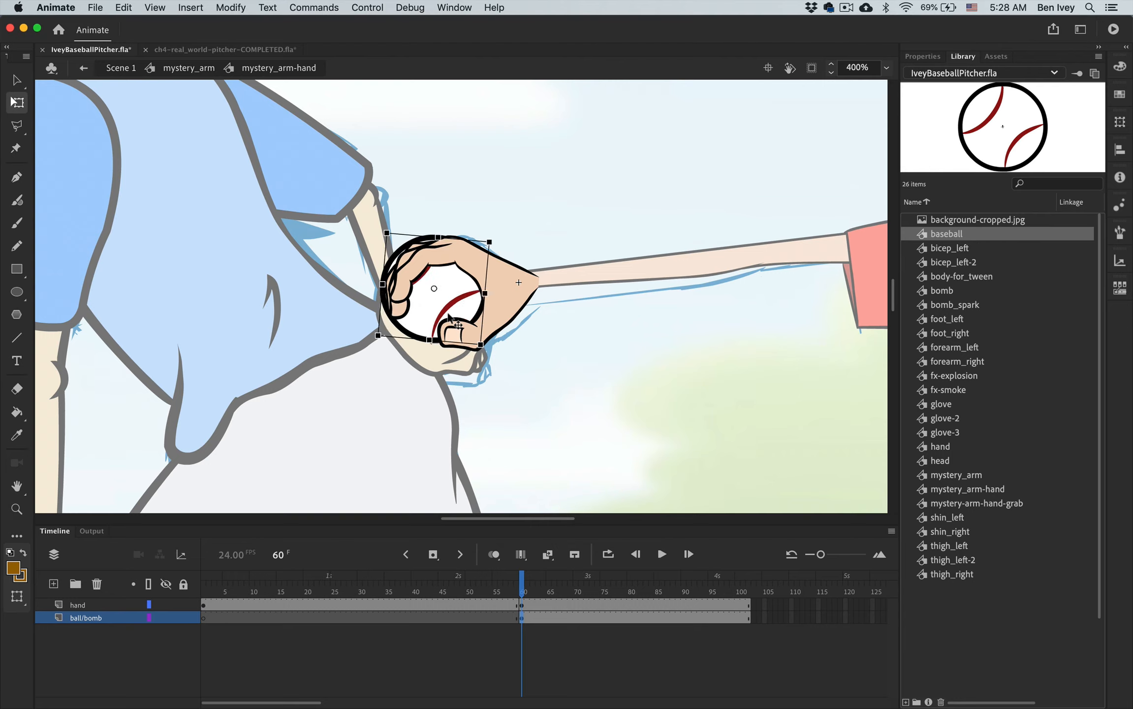
key(shift+Right)
key(shift+Right)
key(shift+Right)
key(shift+Up)
key(shift+Up)
key(shift+Up)
key(shift+Down)
key(shift+Down)
key(shift+Down)
key(Left)
key(Left)
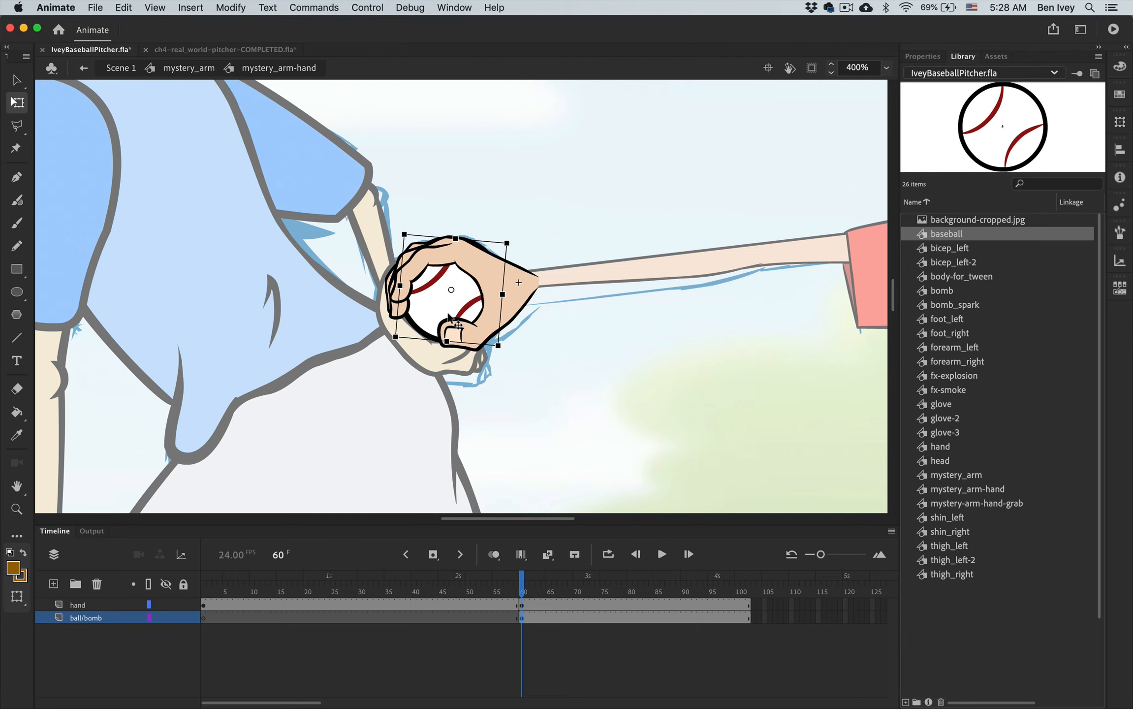
key(Down)
key(Down)
key(Right)
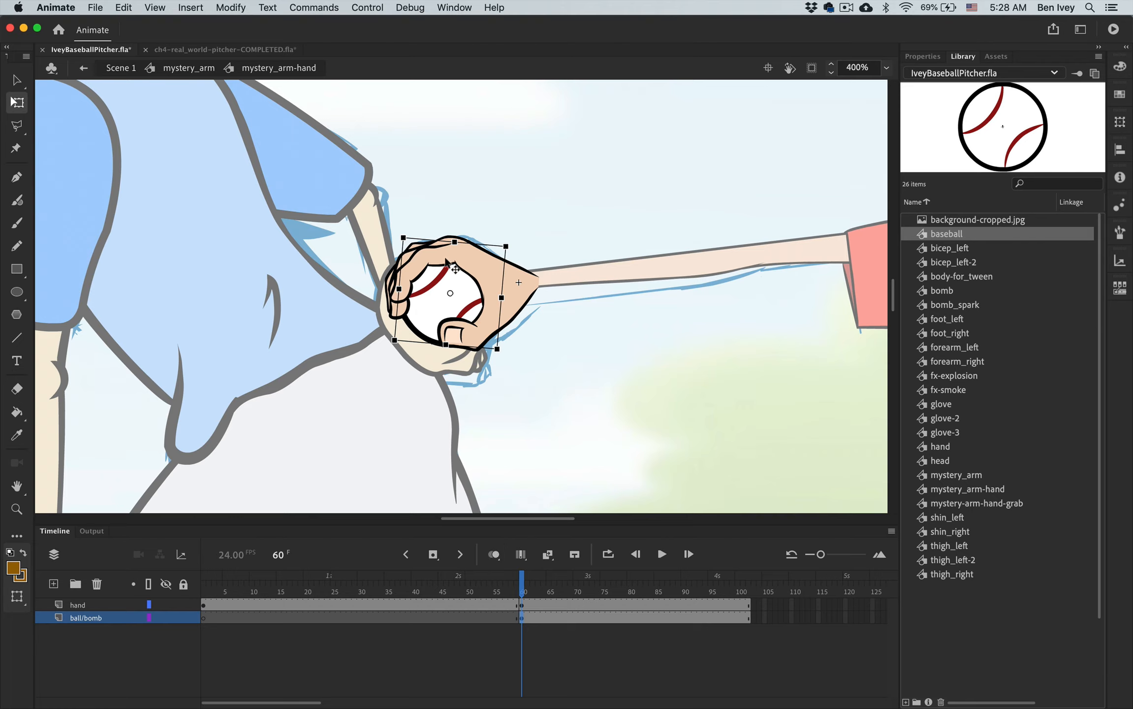
Return to the mystery_arm symbol, create a classic tween between frames 58 and 60 of the hand layer, and scrub through it.
click(182, 68)
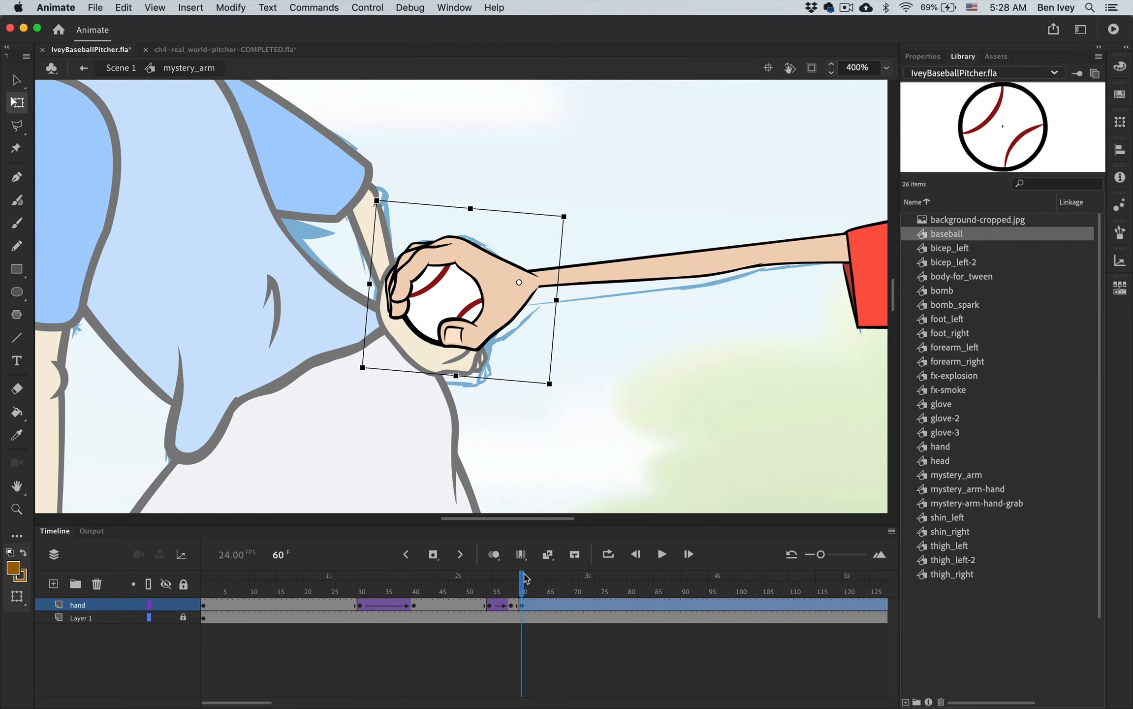
mouse_move(523, 585)
mouse_down()
mouse_move(512, 586)
mouse_move(525, 586)
mouse_up()
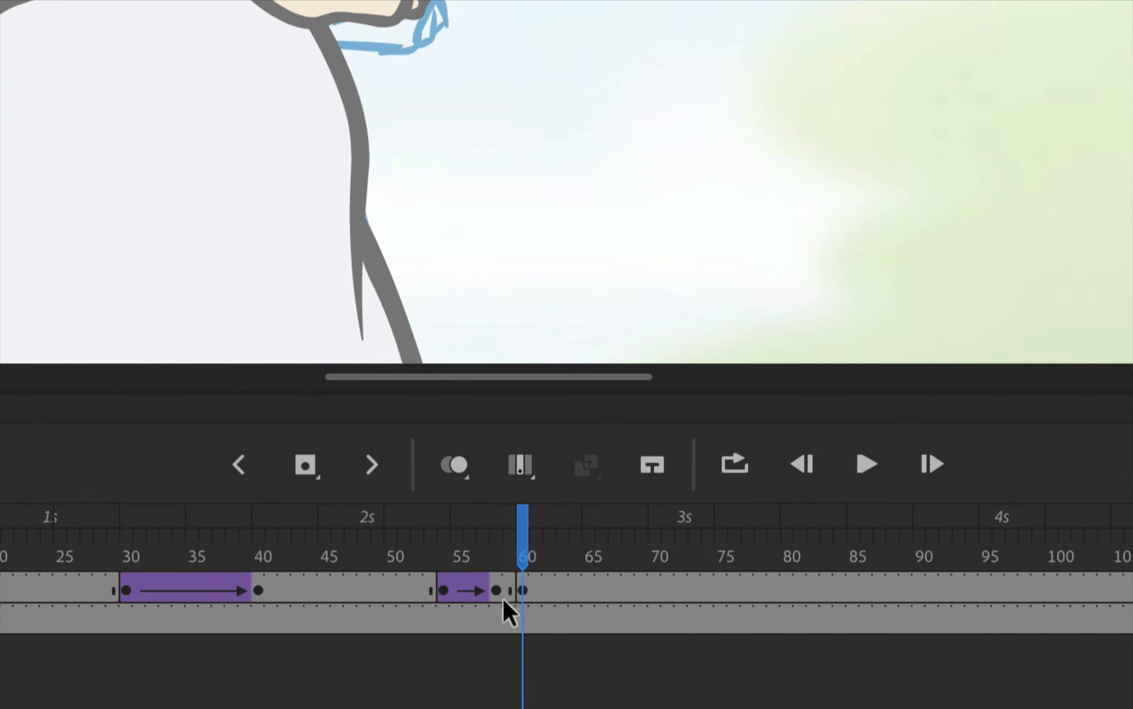
click(512, 605)
right_click(512, 606)
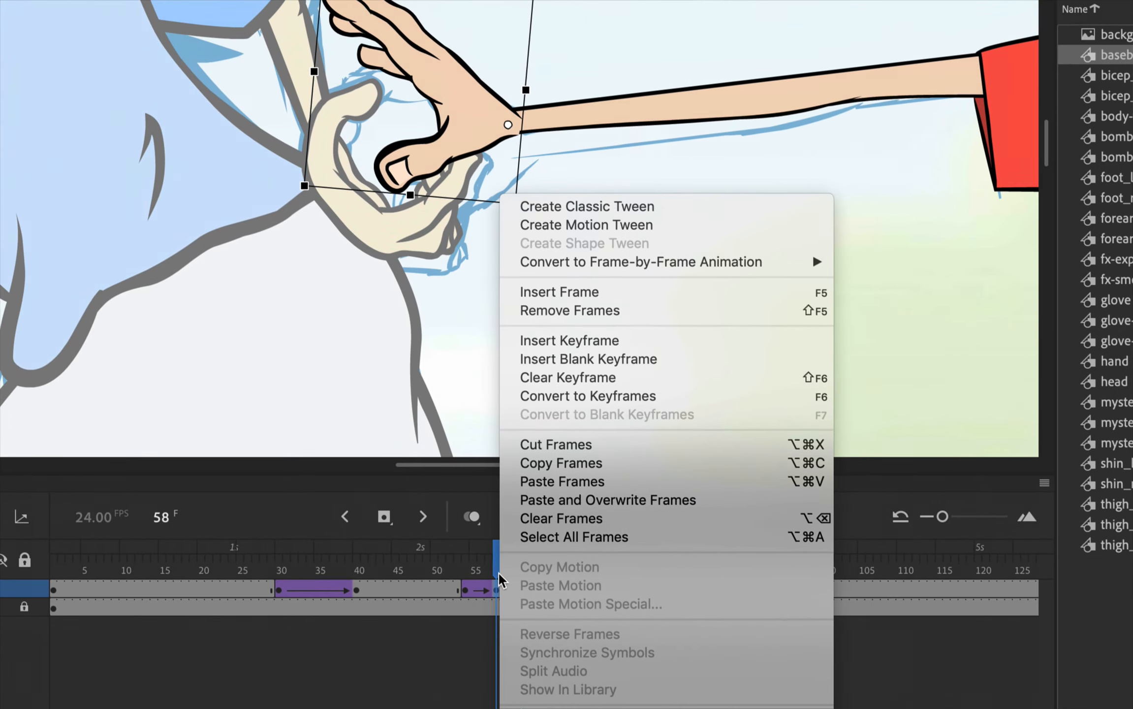
click(606, 207)
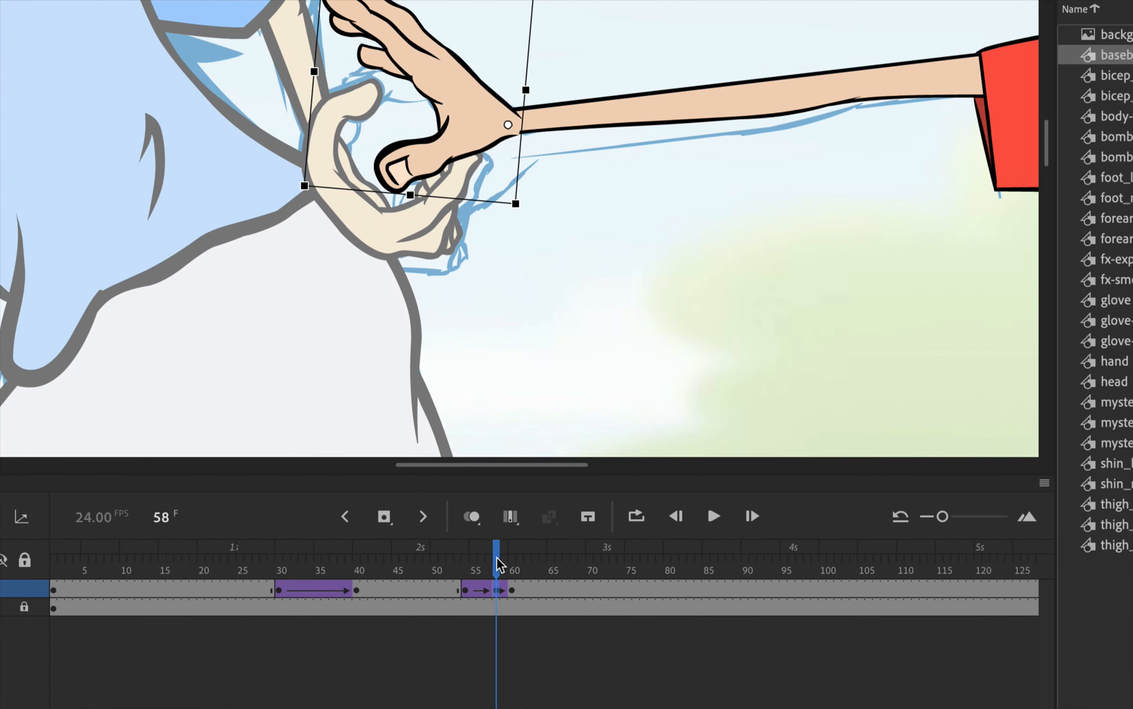
mouse_move(498, 561)
mouse_down()
mouse_move(520, 562)
mouse_move(474, 561)
mouse_move(514, 561)
mouse_up()
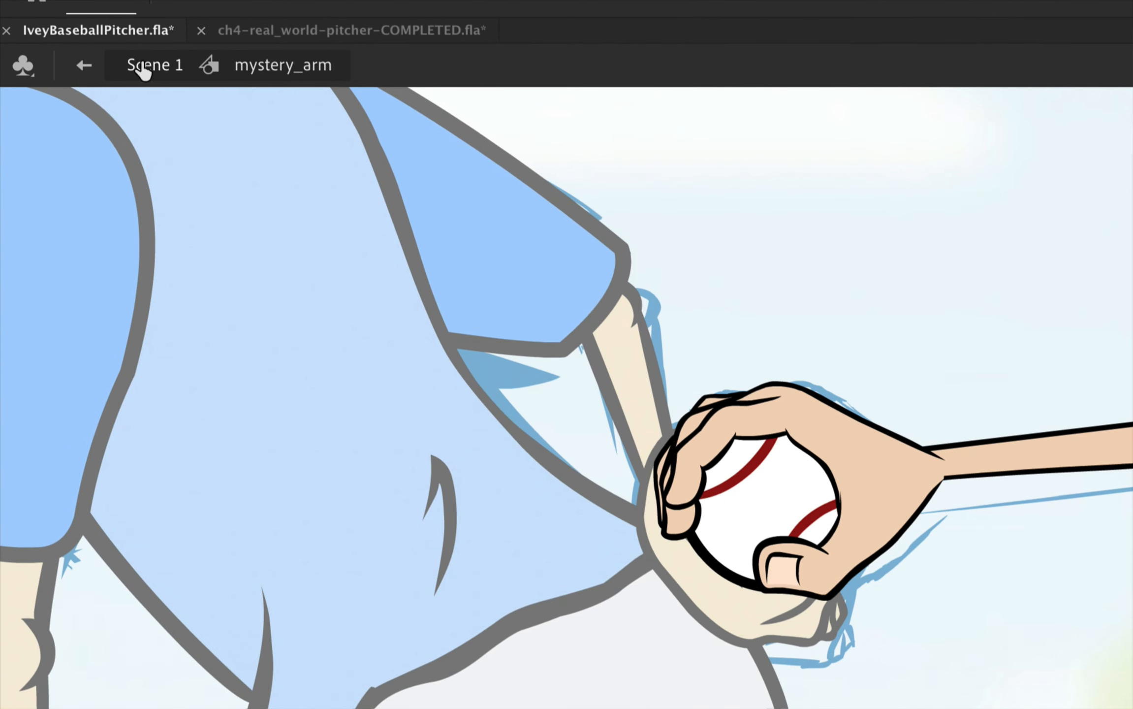
Return to Scene 1, create a classic tween between frames 60 and 64 of the mystery arm layer, and scrub through it.
click(143, 69)
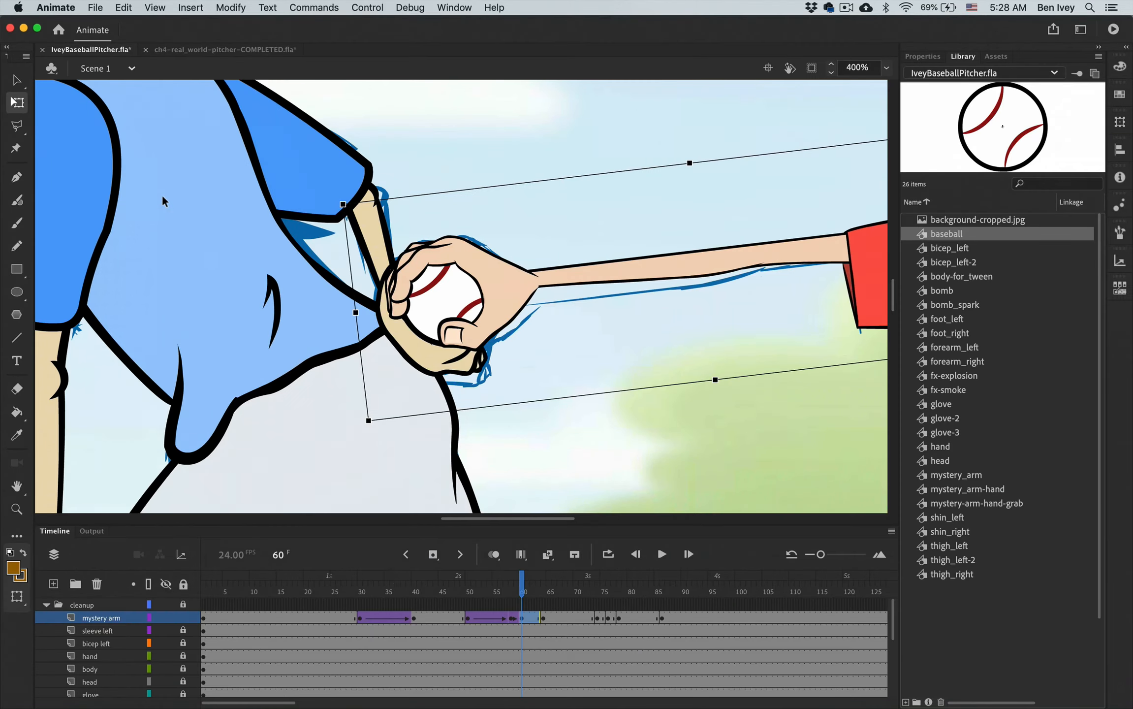
click(543, 618)
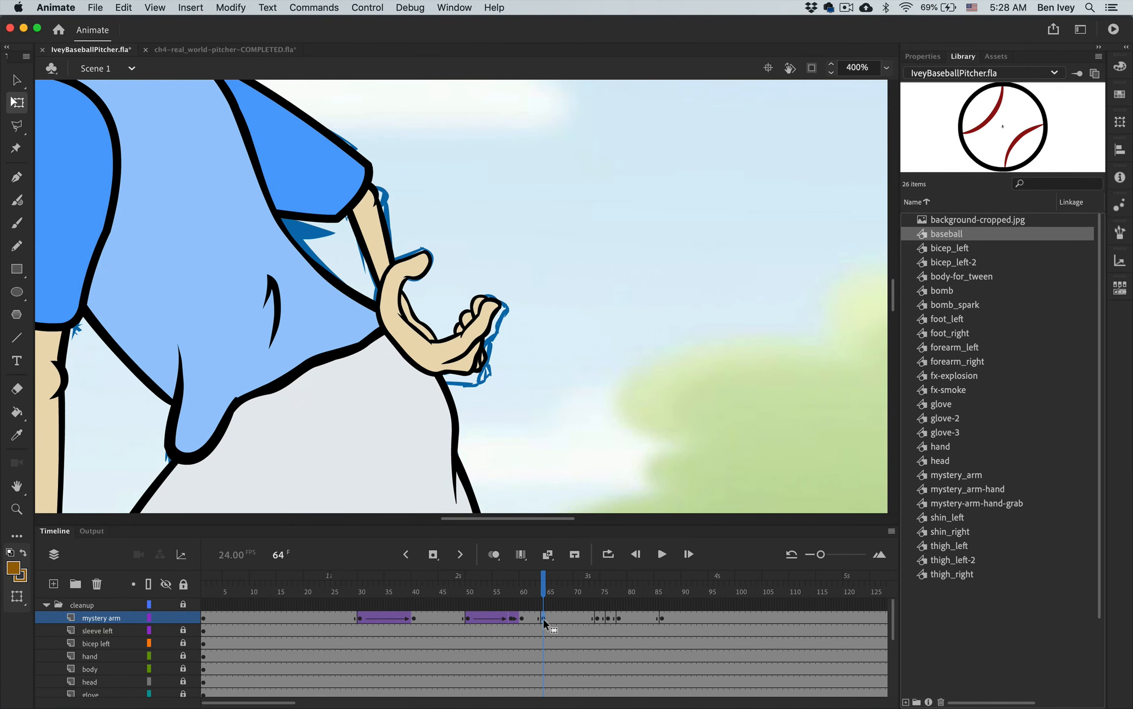
key(super+minus)
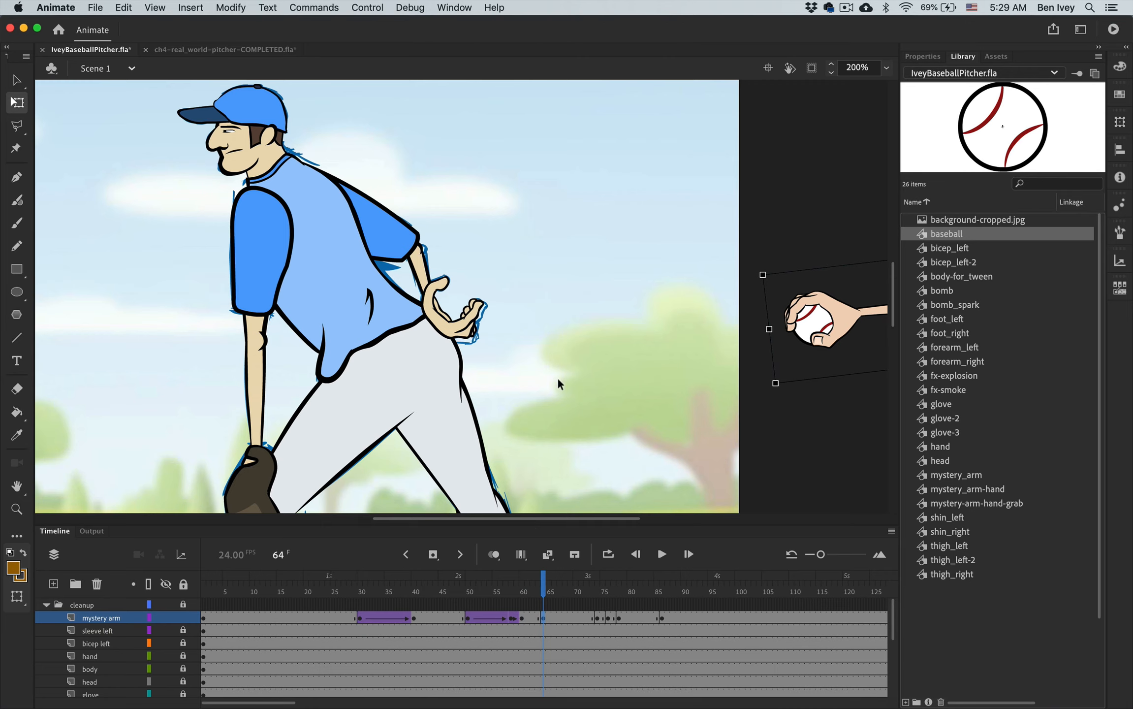
click(521, 618)
right_click(521, 617)
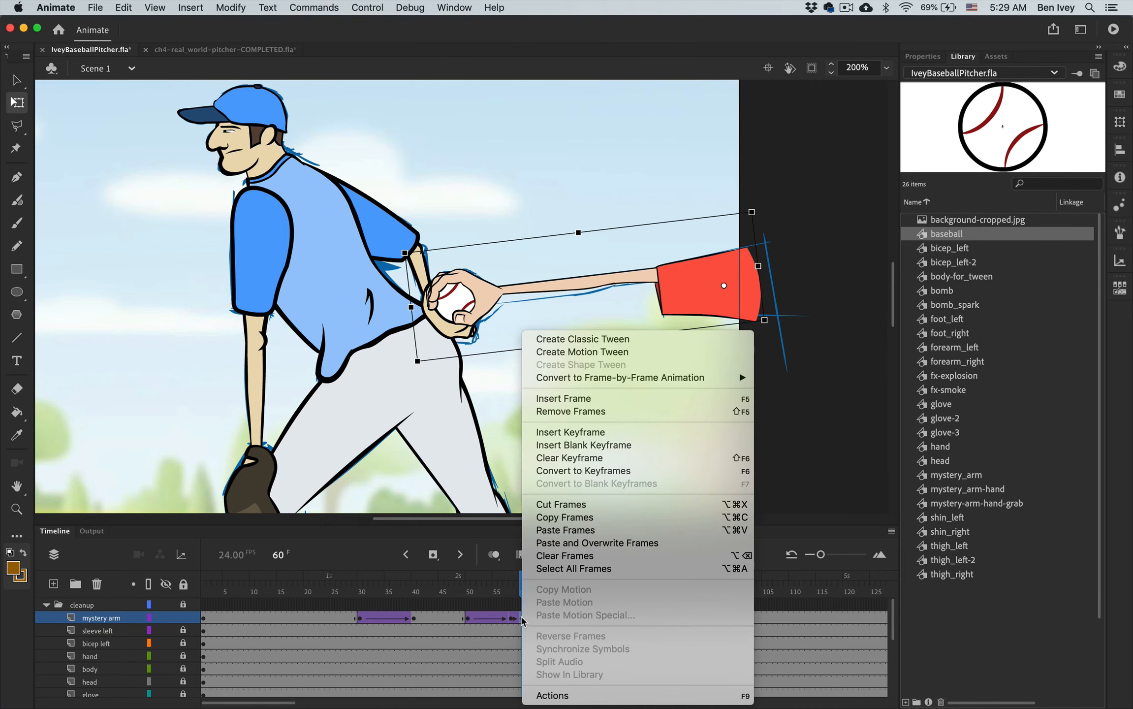
click(574, 339)
drag(522, 592, 543, 594)
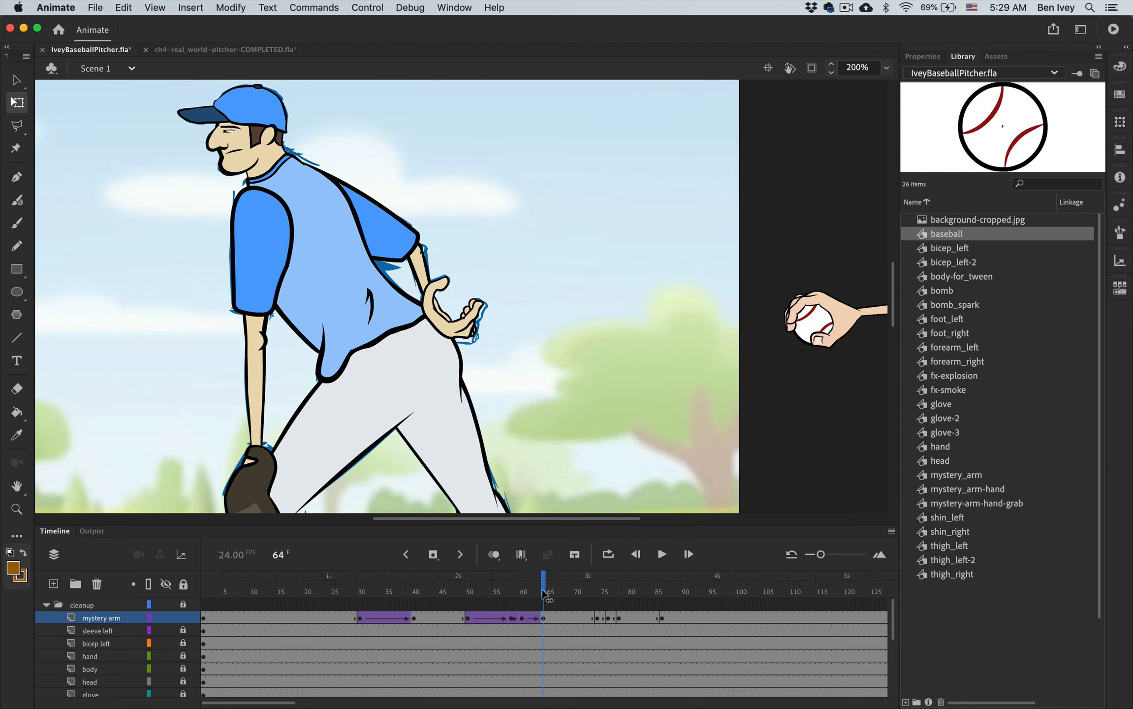
Insert a keyframe on frame 70 of the mystery arm layer and create a classic tween from it to frame 74.
scroll(661, 412, right, 5)
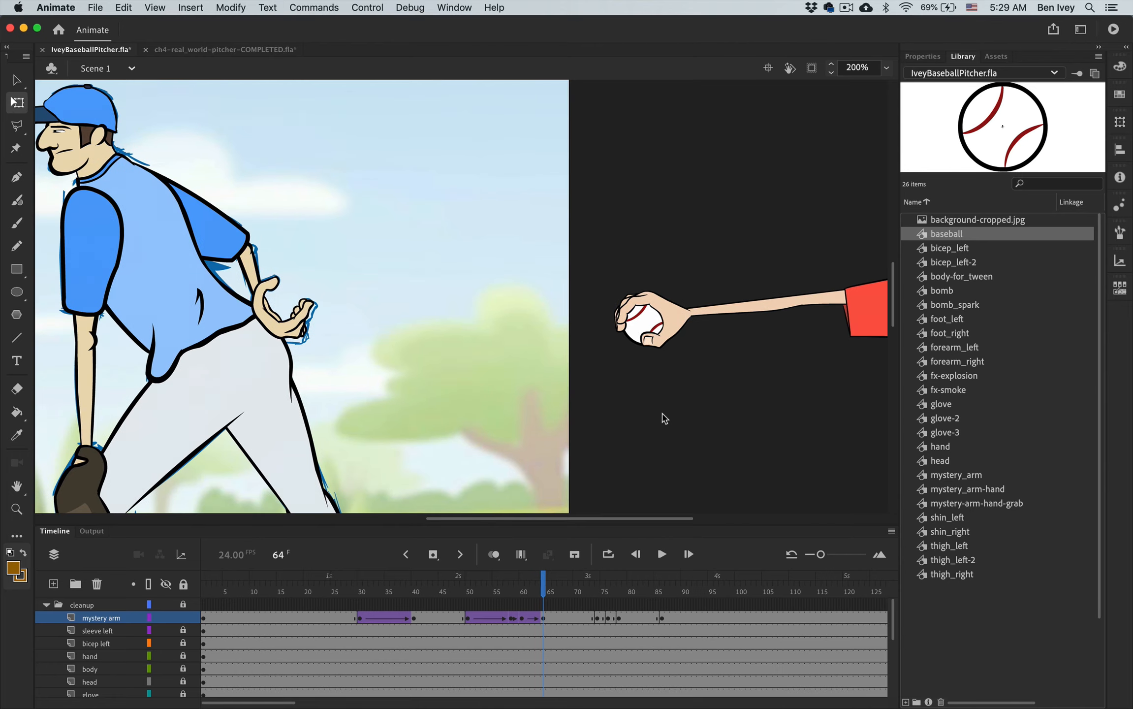
mouse_move(544, 592)
mouse_down()
mouse_move(606, 589)
mouse_move(546, 592)
mouse_move(571, 591)
mouse_up()
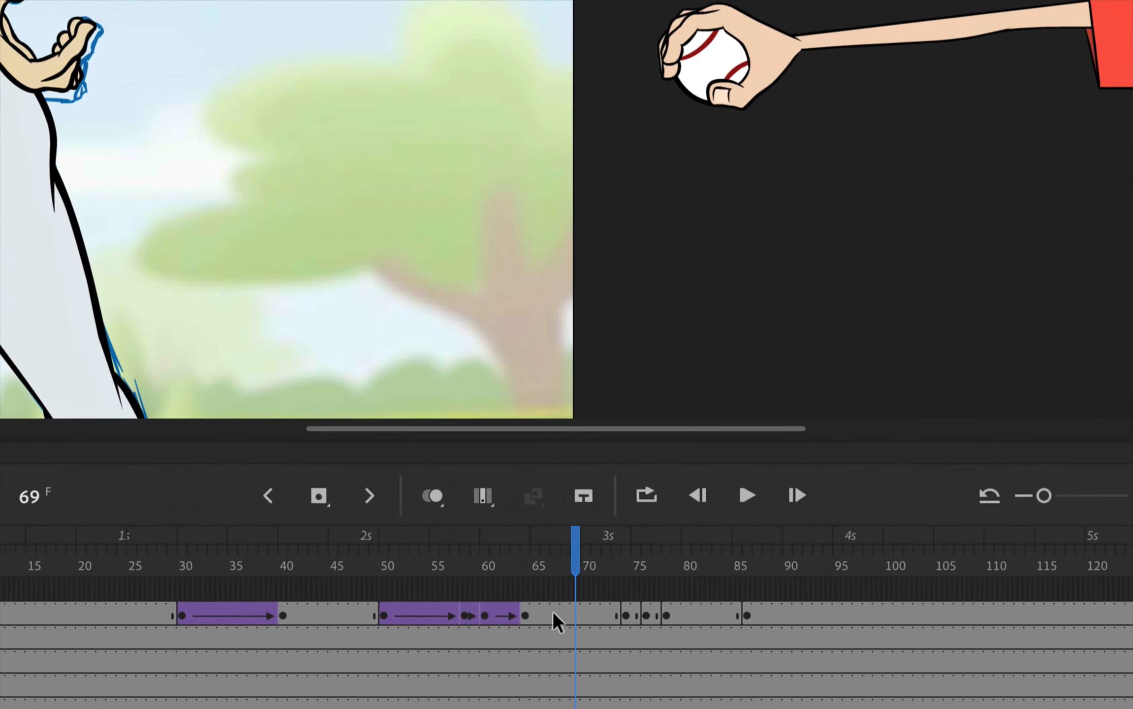
click(584, 609)
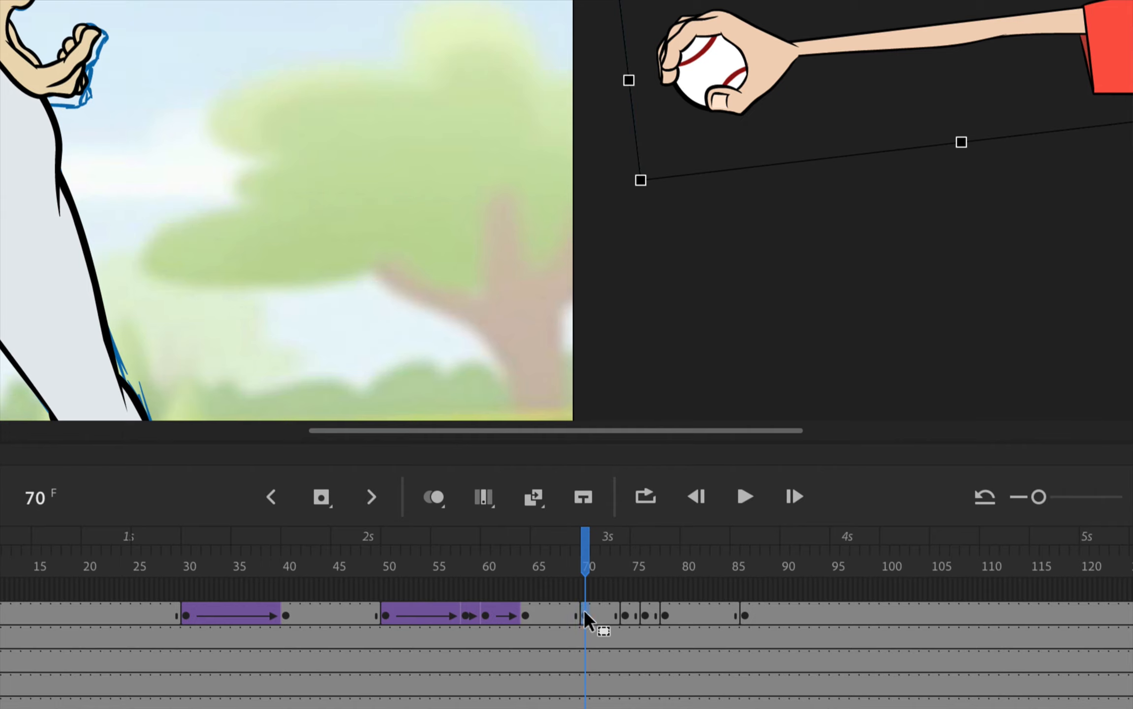
right_click(587, 615)
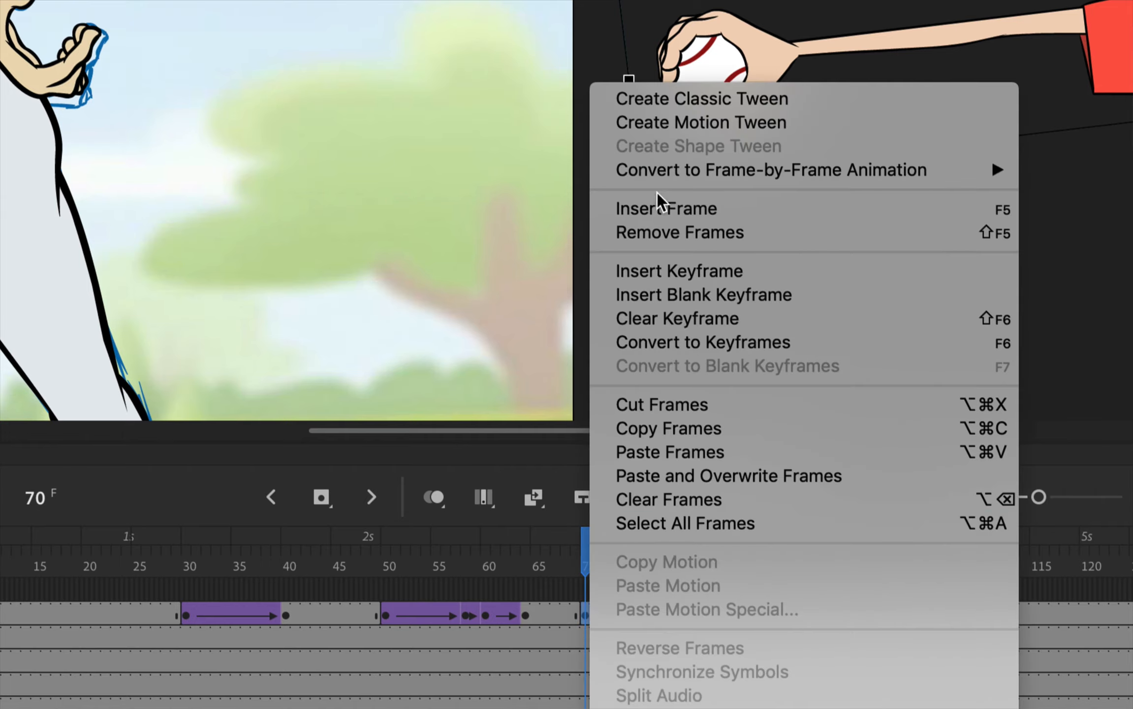
click(681, 102)
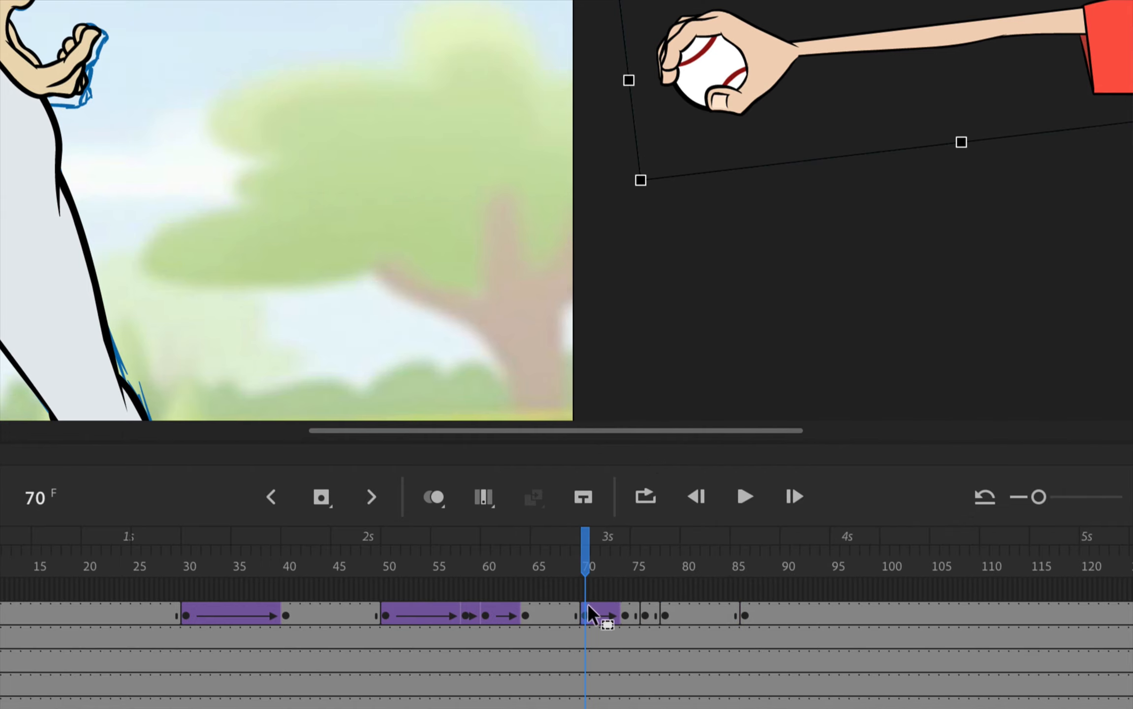
Compare the mystery arm's poses on keyframes 74, 70 and 64, and return to frame 70.
click(624, 610)
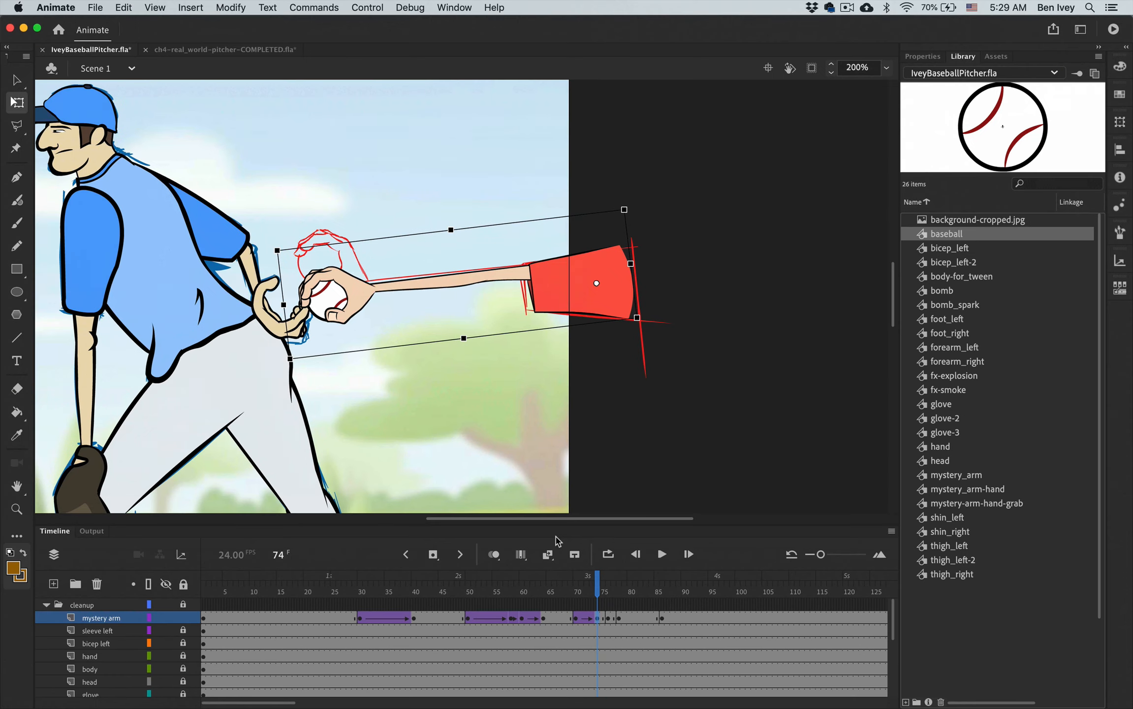
click(574, 620)
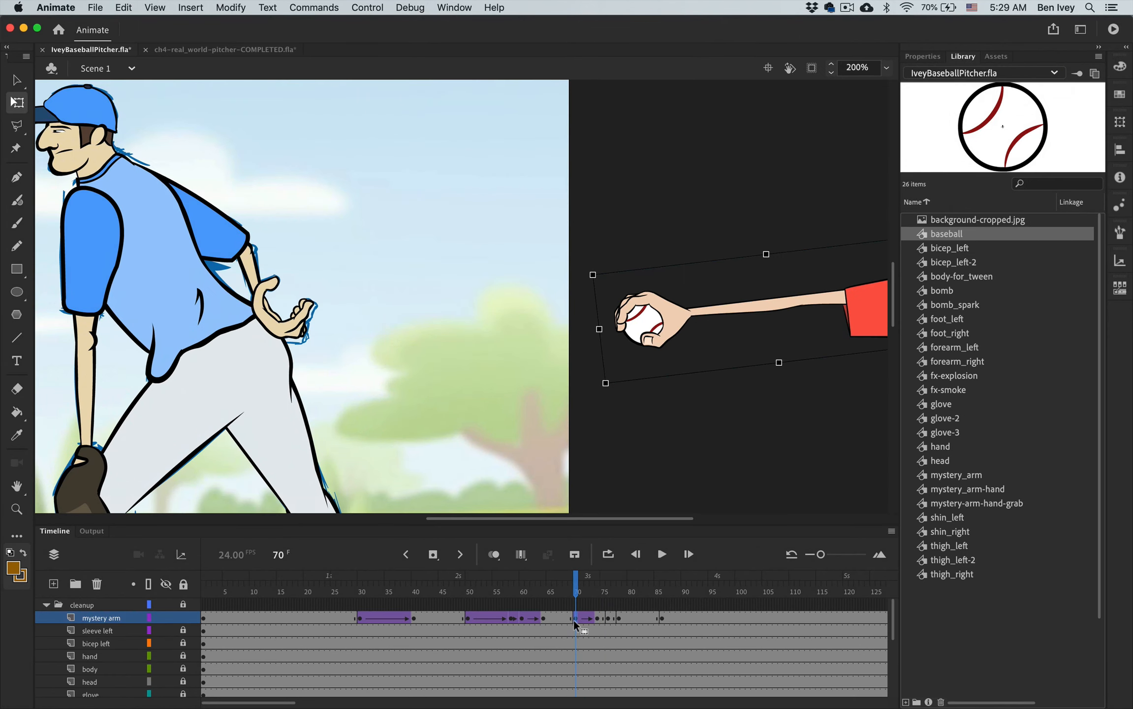
click(543, 617)
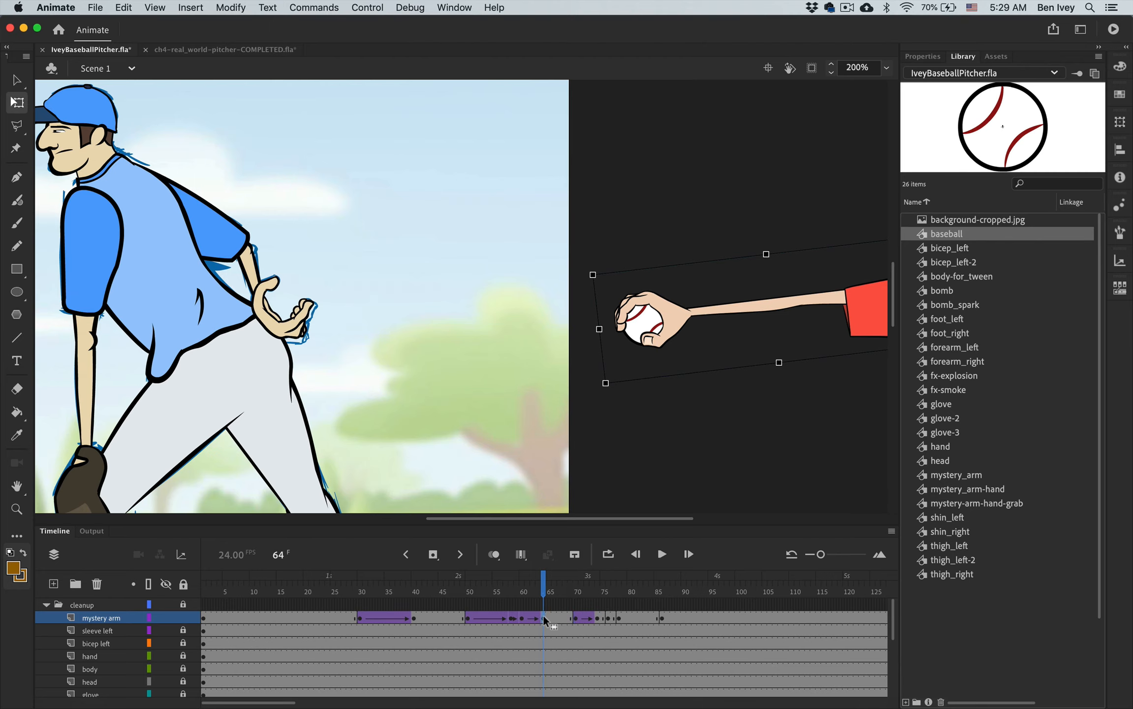
click(577, 620)
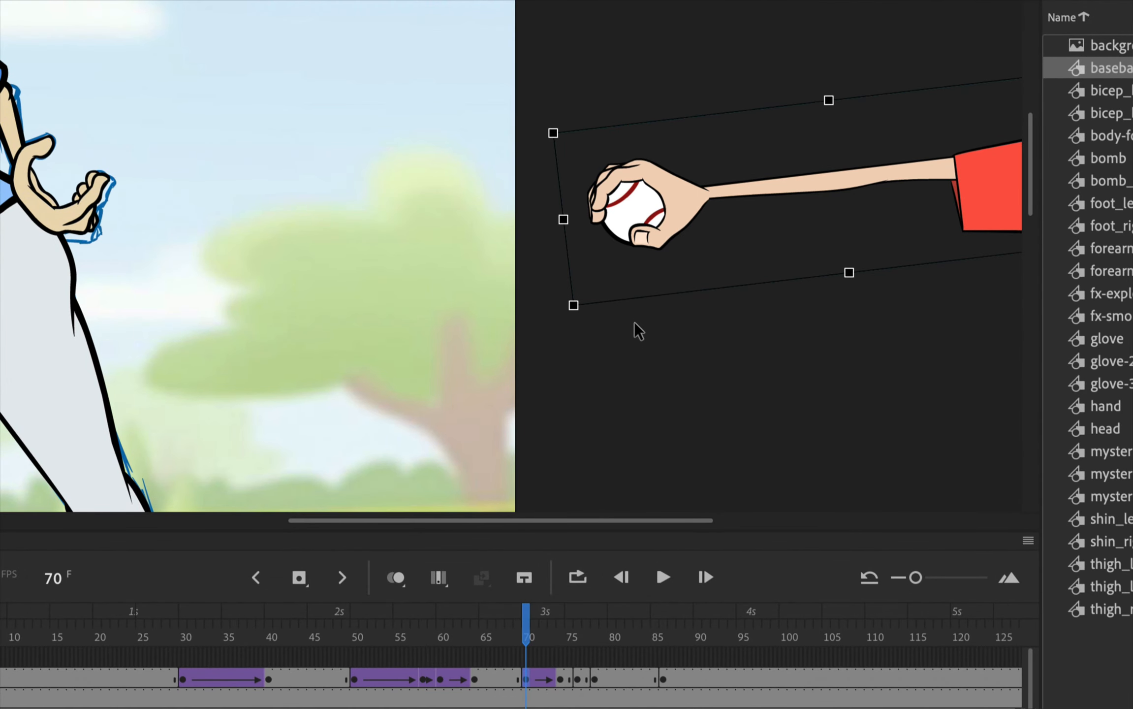
Open the mystery_arm symbol from the mystery arm and insert a keyframe on frame 70 of its hand layer.
key(v)
double_click(679, 202)
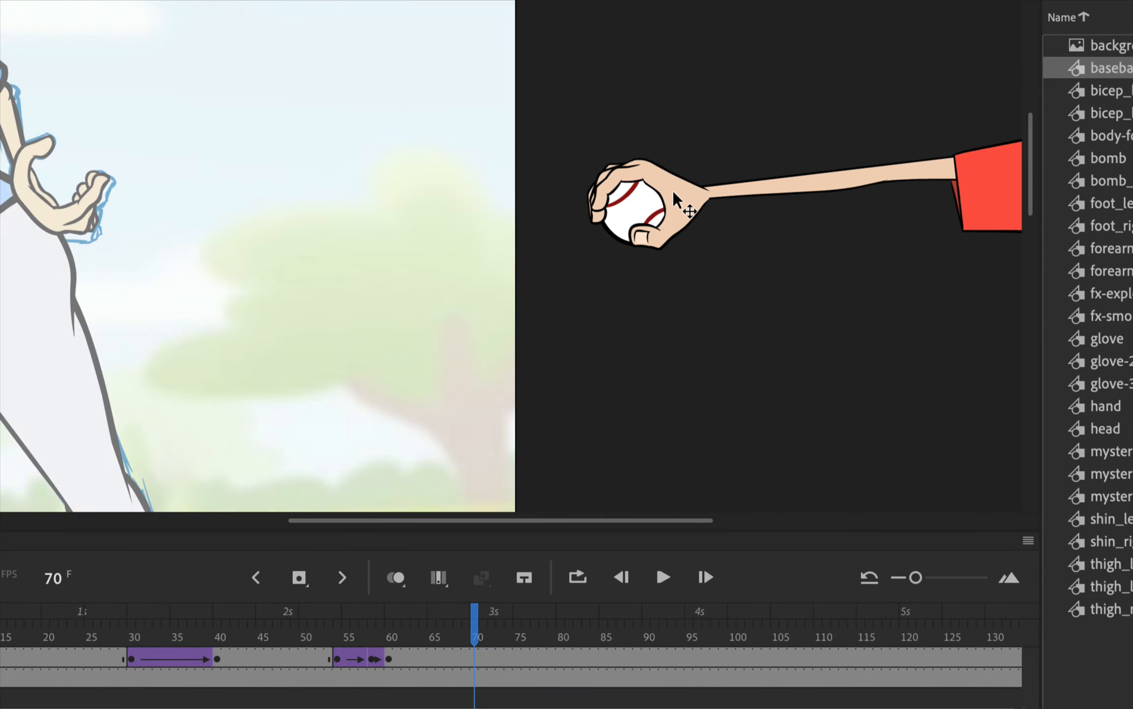
click(474, 660)
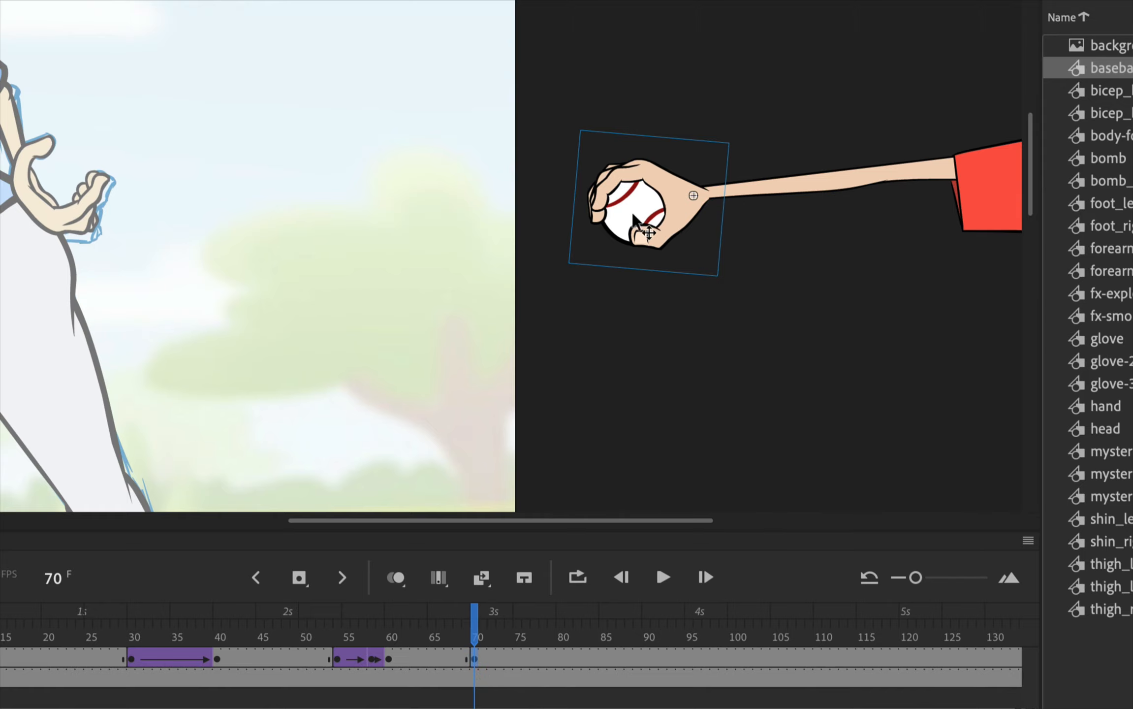
Open the nested mystery_arm-hand symbol, insert a keyframe on frame 70 of the ball/bomb layer, and delete the baseball there.
double_click(672, 215)
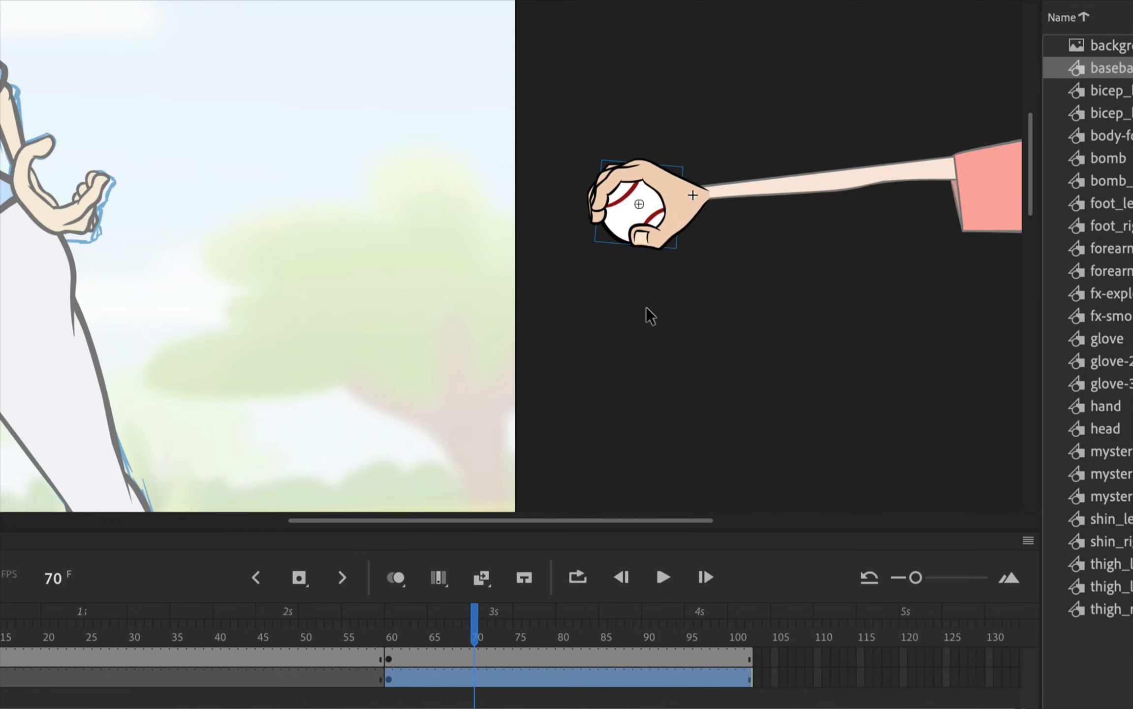
click(474, 658)
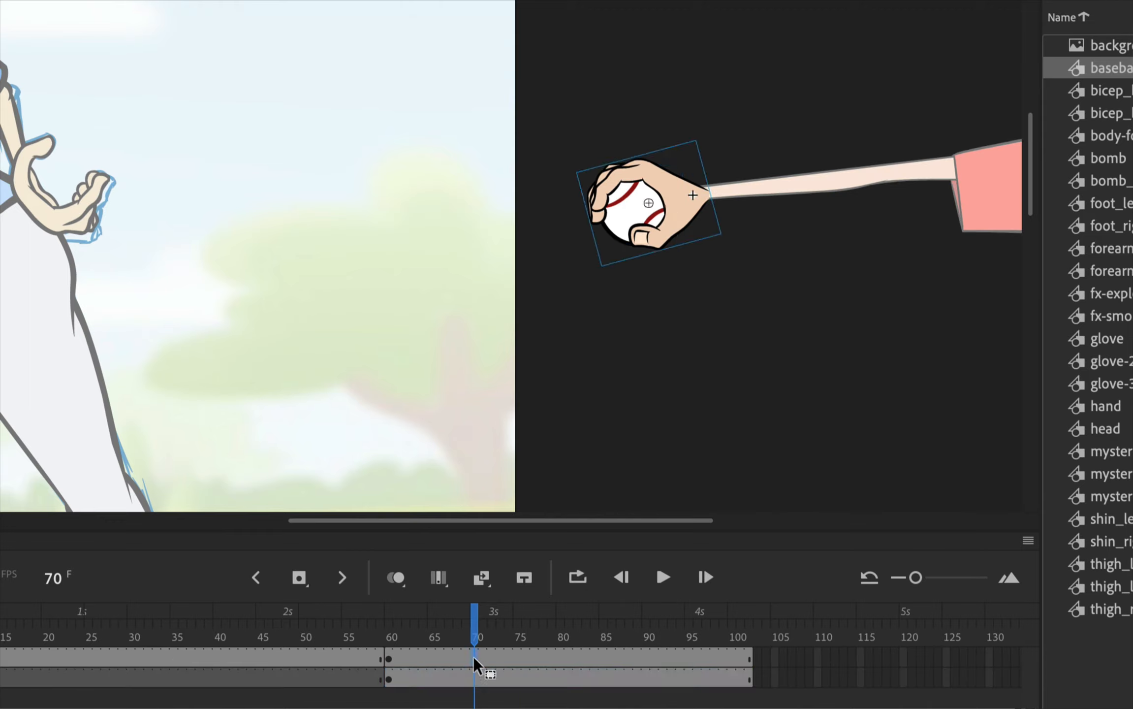
click(474, 675)
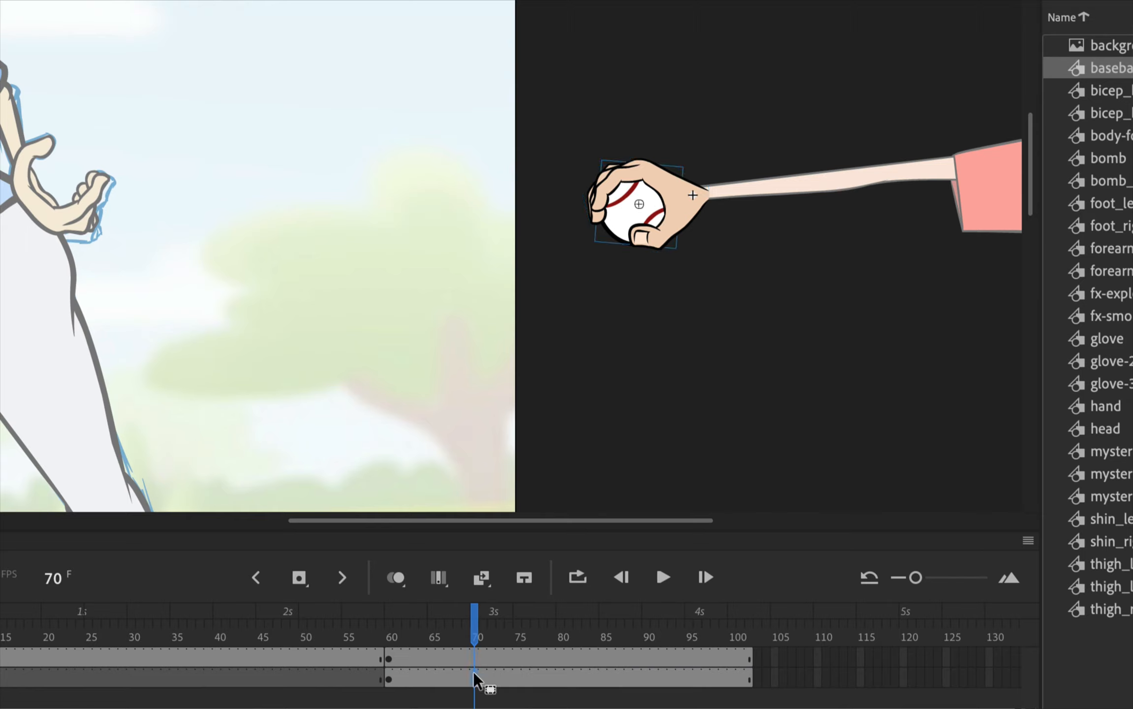
key(F6)
key(Delete)
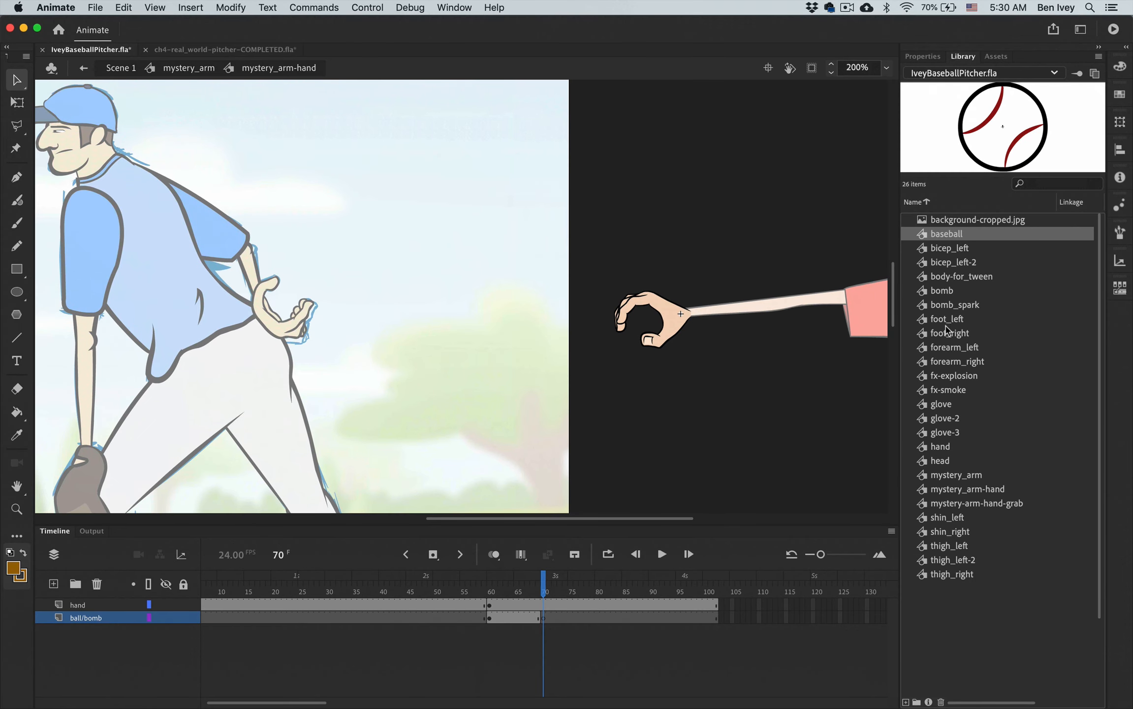
Place the bomb symbol from the library in the hand on frame 70 and nudge it right into the grip.
click(955, 293)
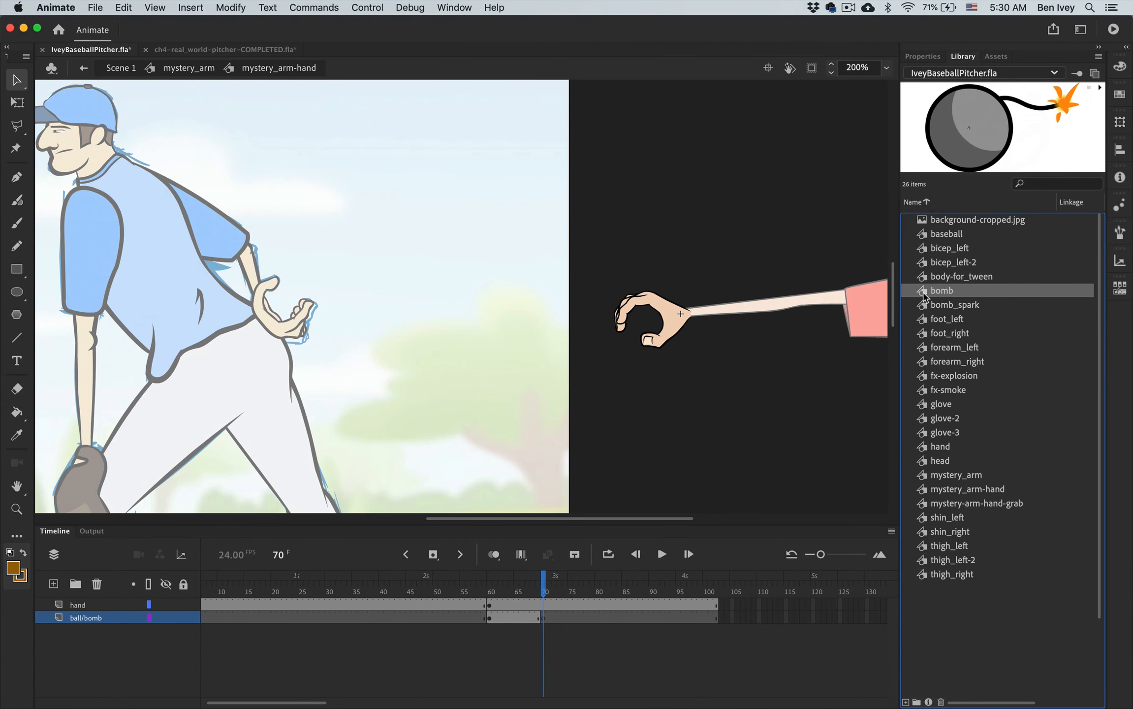
drag(919, 295, 678, 345)
key(Right)
key(Right)
key(Right)
key(Right)
key(Right)
key(Right)
key(Right)
key(Right)
key(Right)
key(Right)
key(Right)
key(Right)
key(Right)
key(Right)
key(Right)
key(Right)
key(Right)
key(Right)
key(Right)
key(Right)
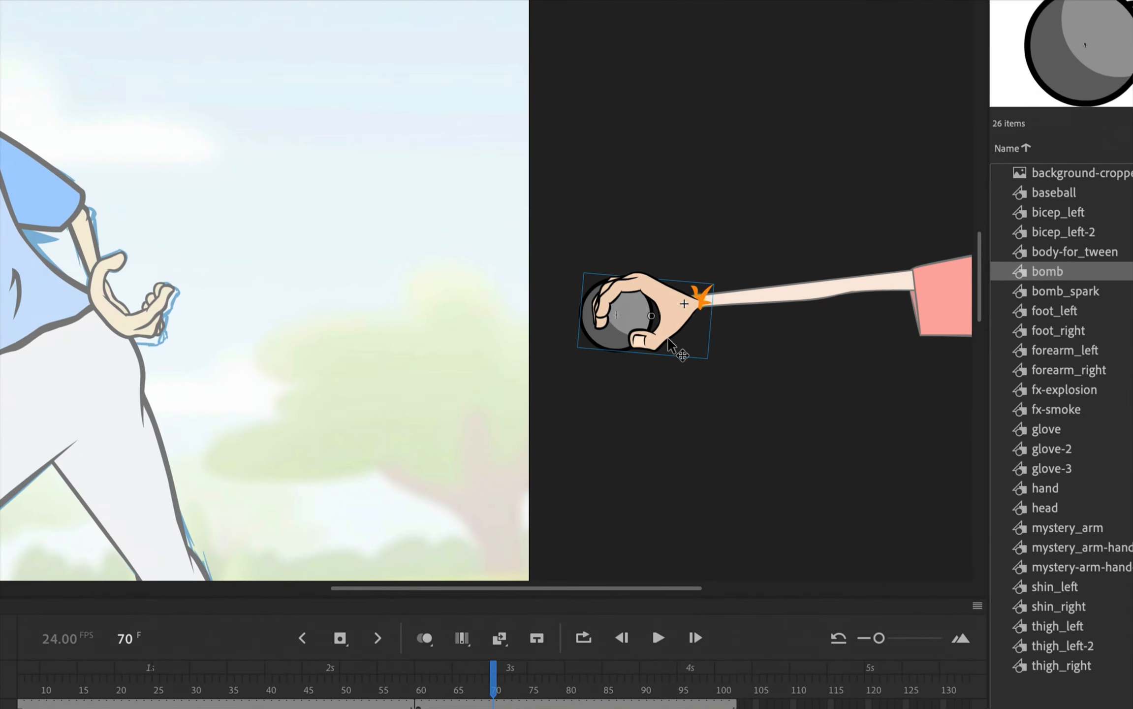
key(Left)
key(Up)
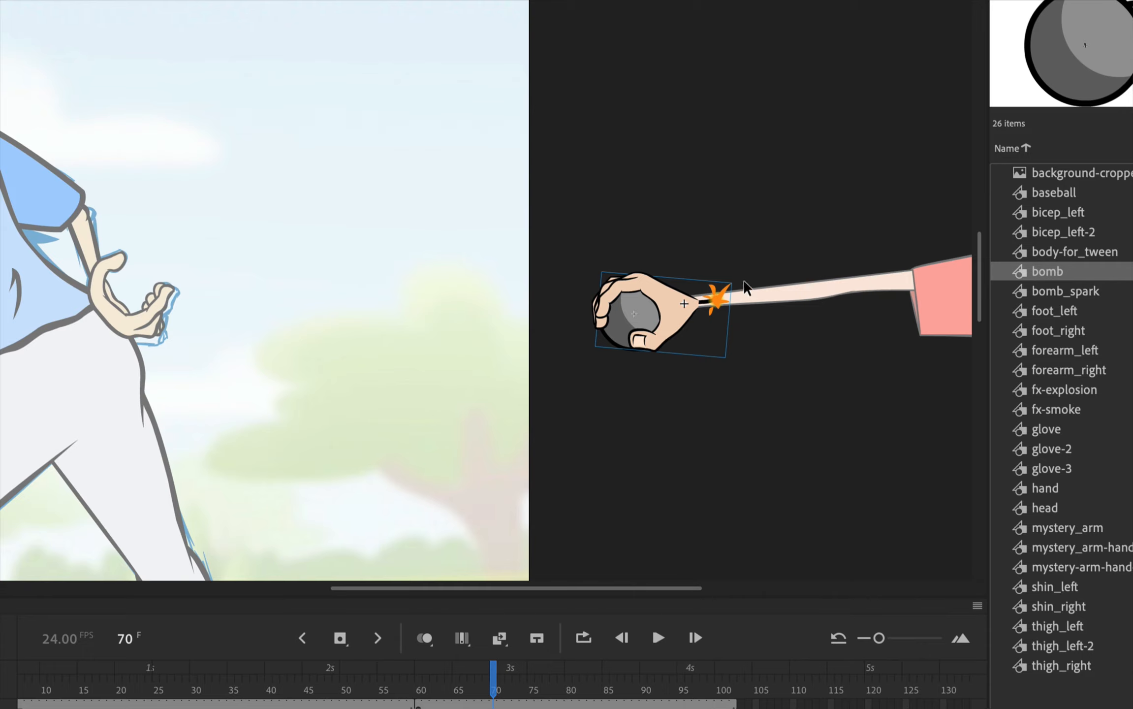
Rotate the bomb counterclockwise so its fuse points up beyond the hand, and nudge it back into the grip.
key(q)
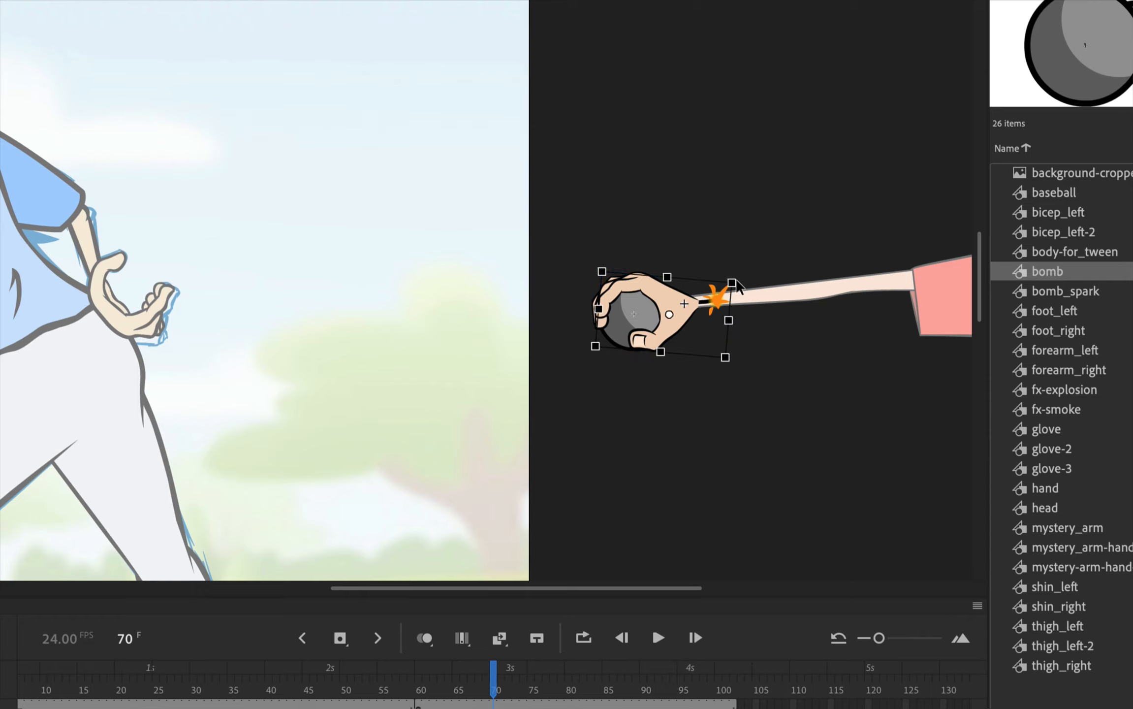
drag(739, 283, 721, 241)
key(Down)
key(Down)
key(Down)
key(Down)
key(Down)
key(Down)
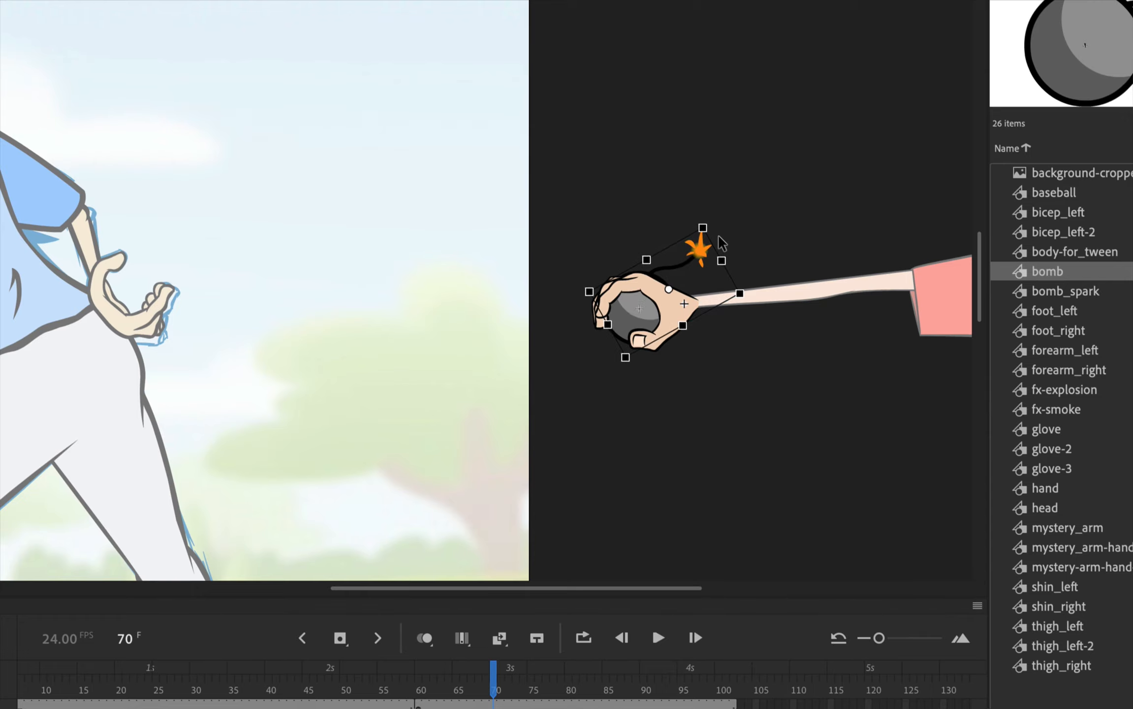
key(Left)
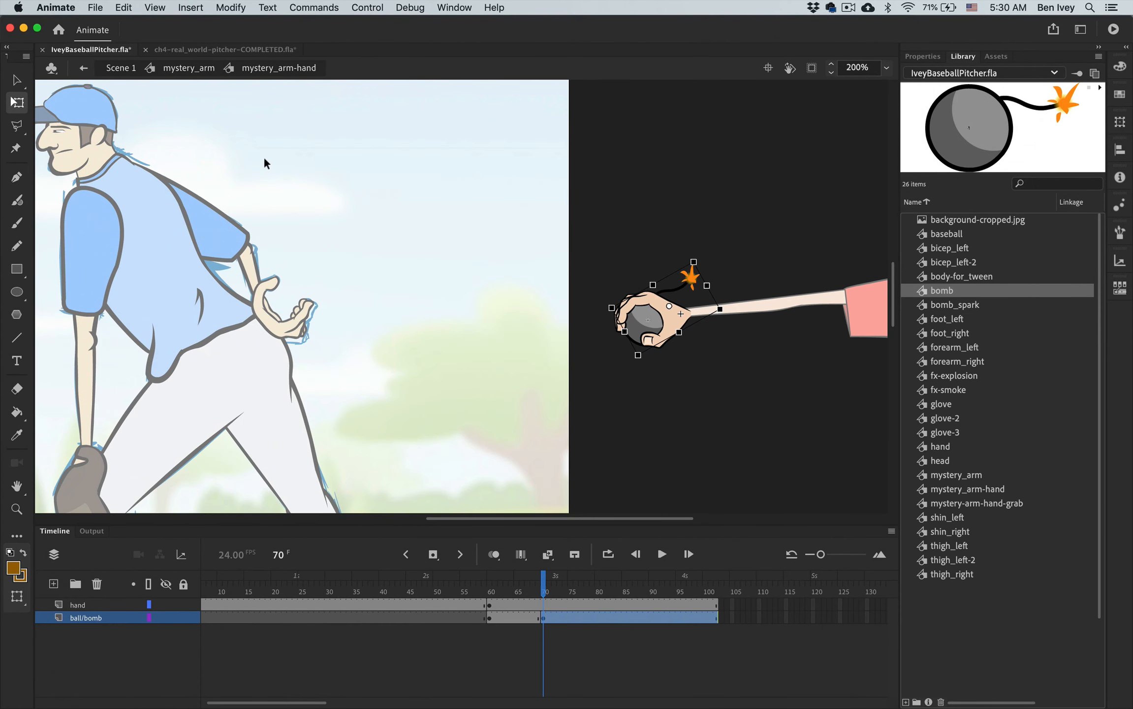
Return to Scene 1 and scrub the mystery arm from frame 70 to frame 74.
click(16, 79)
click(185, 72)
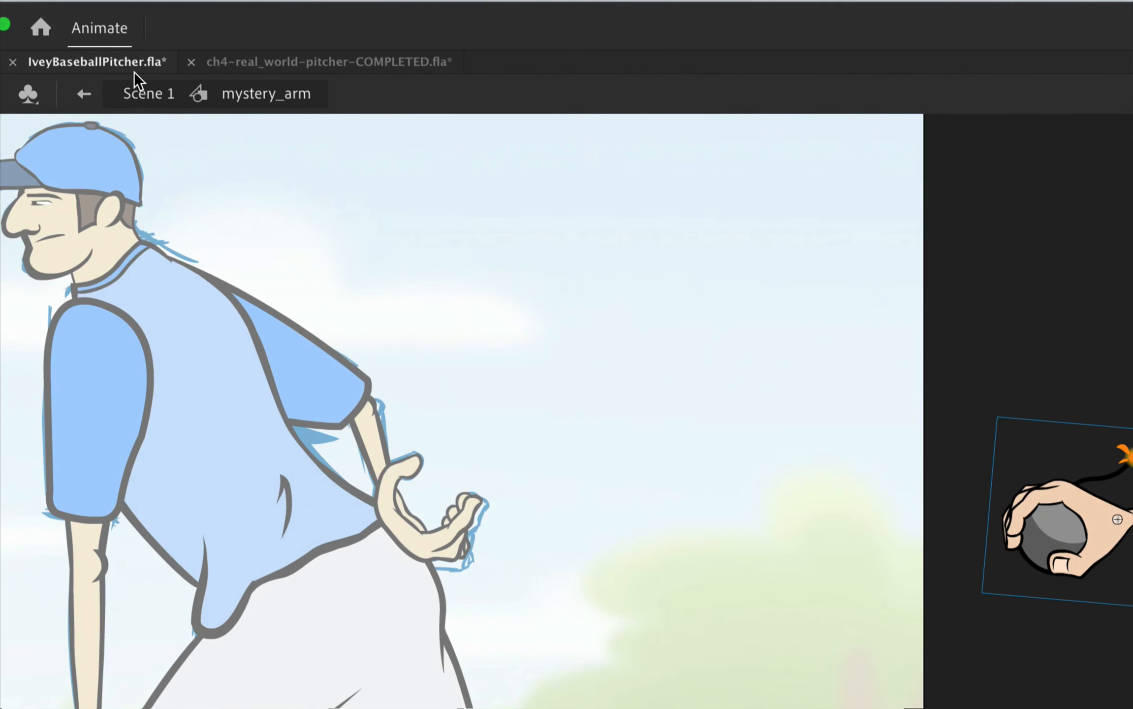
click(118, 70)
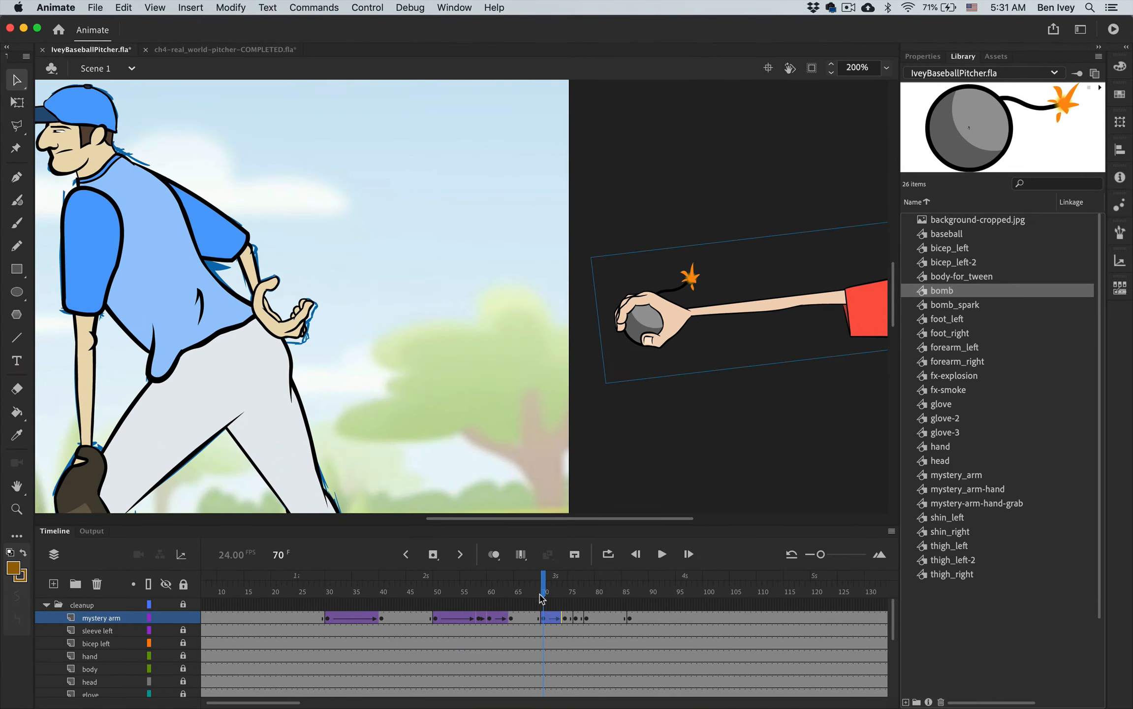
click(545, 591)
drag(545, 593, 565, 595)
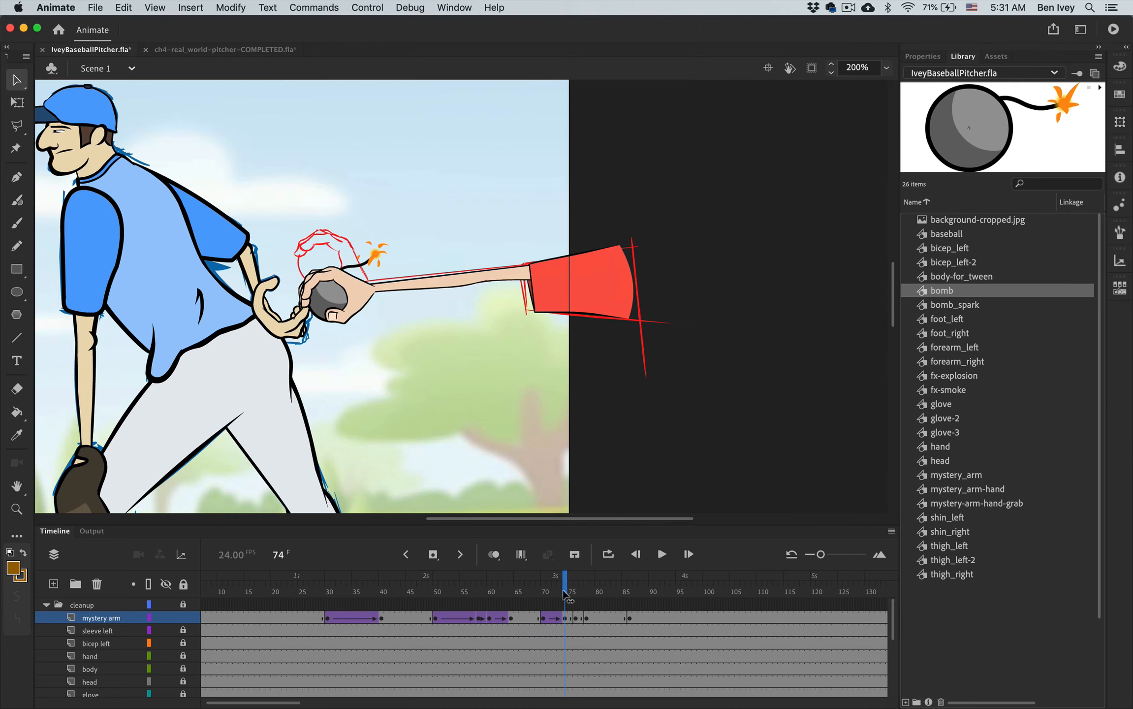
Open the mystery_arm symbol on frame 74 and insert a keyframe there on its hand layer.
click(563, 615)
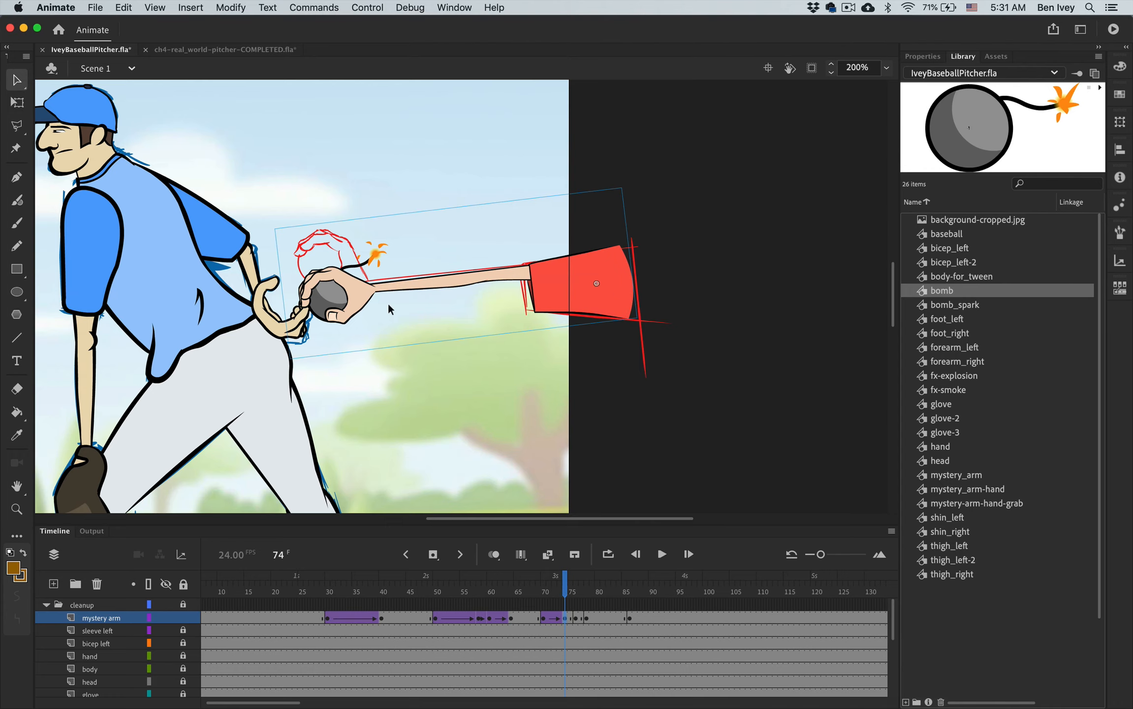
double_click(352, 297)
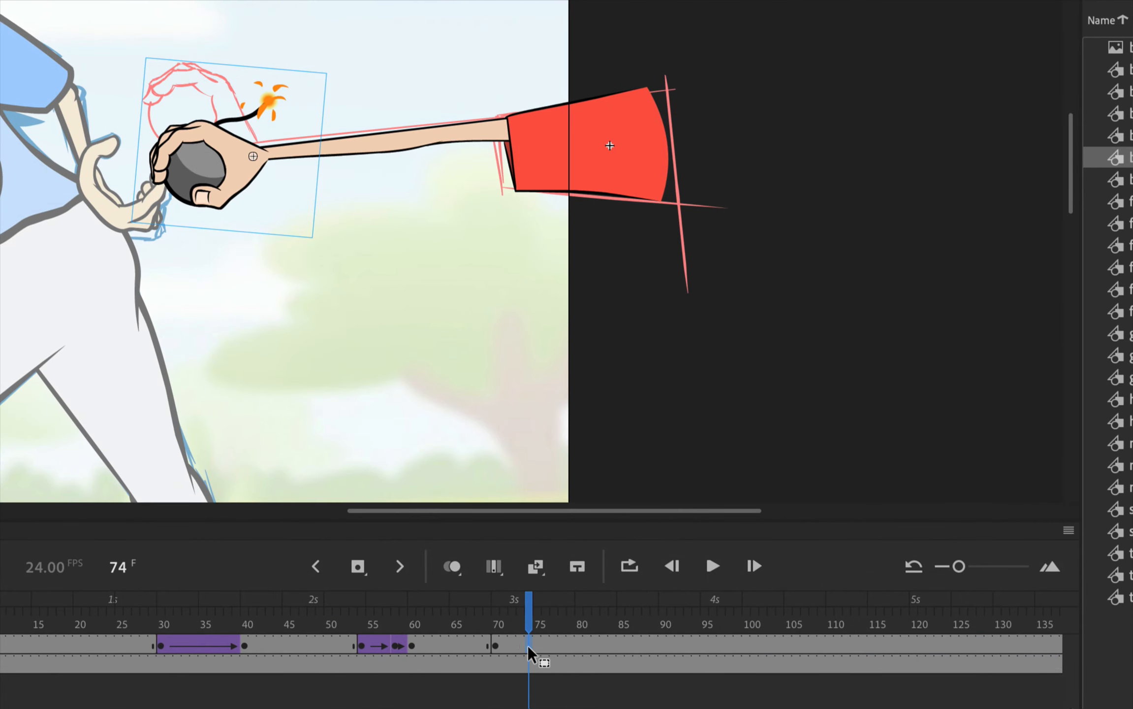
key(F6)
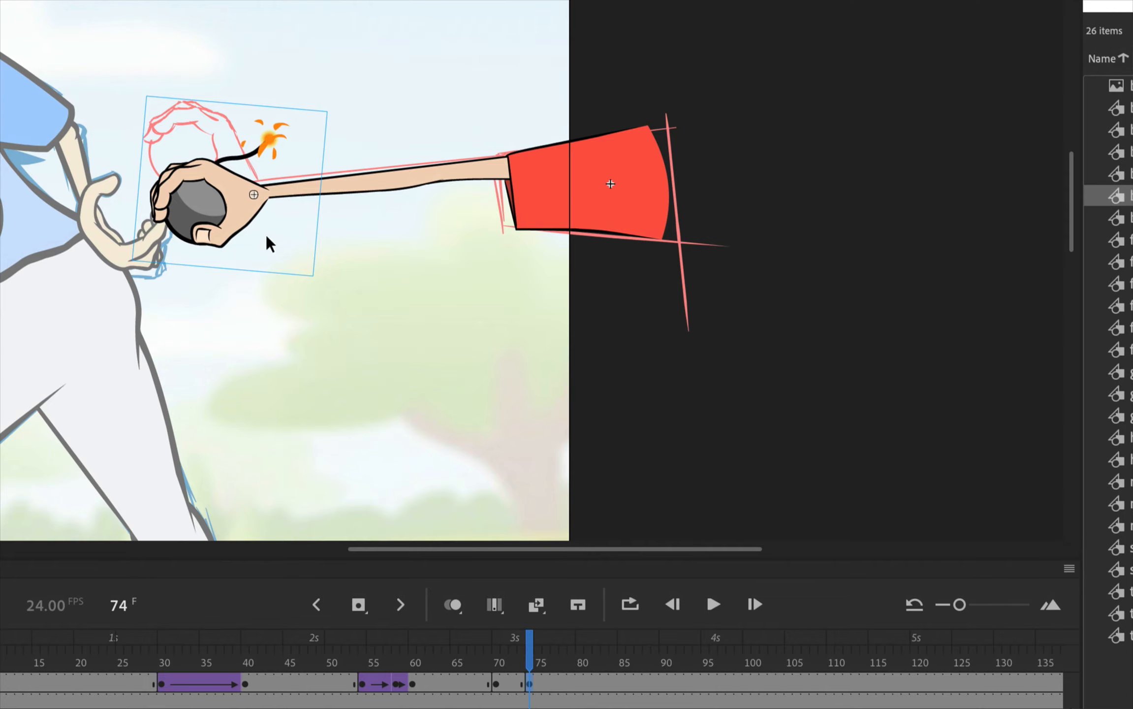
Rotate the hand with the bomb clockwise about its wrist on frame 74 and nudge it to match the rough drawing.
key(q)
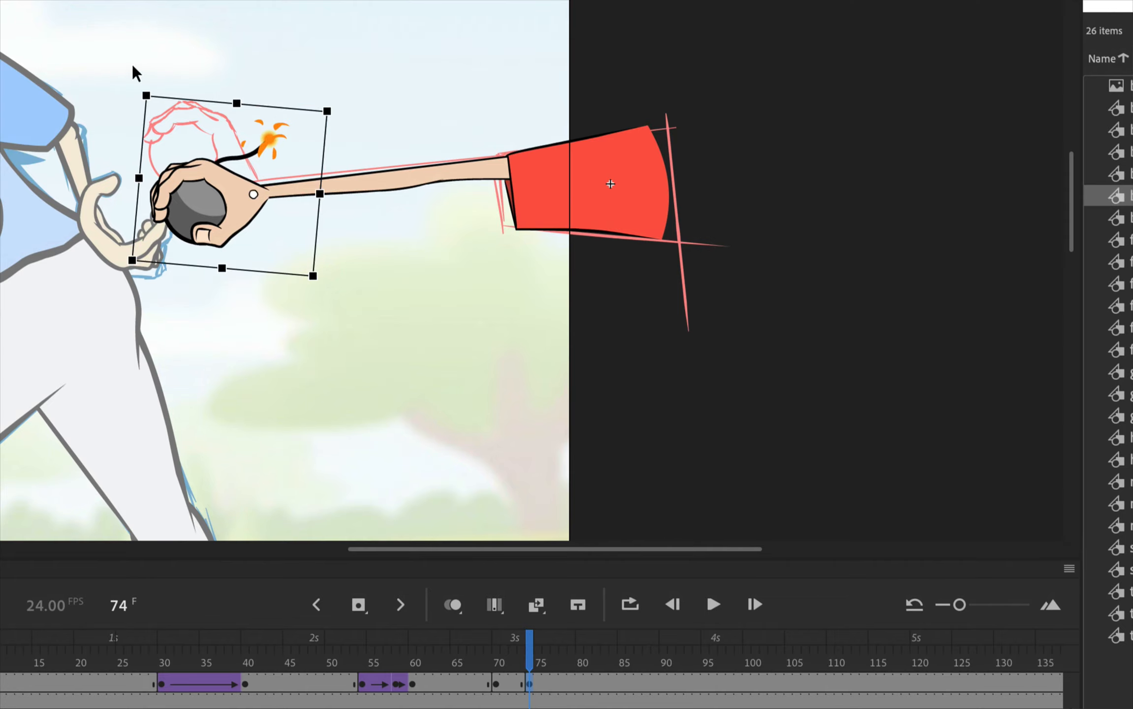
drag(138, 86, 224, 56)
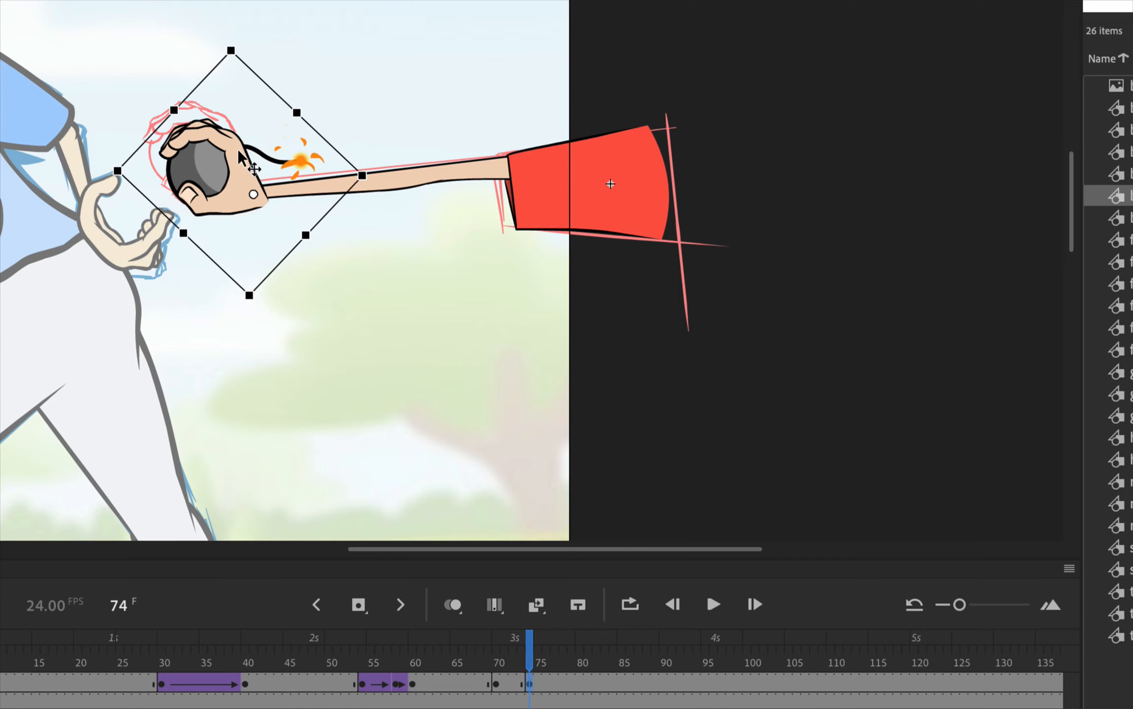
drag(243, 156, 238, 152)
key(Up)
key(Up)
key(Up)
key(Left)
key(Left)
key(Left)
key(Left)
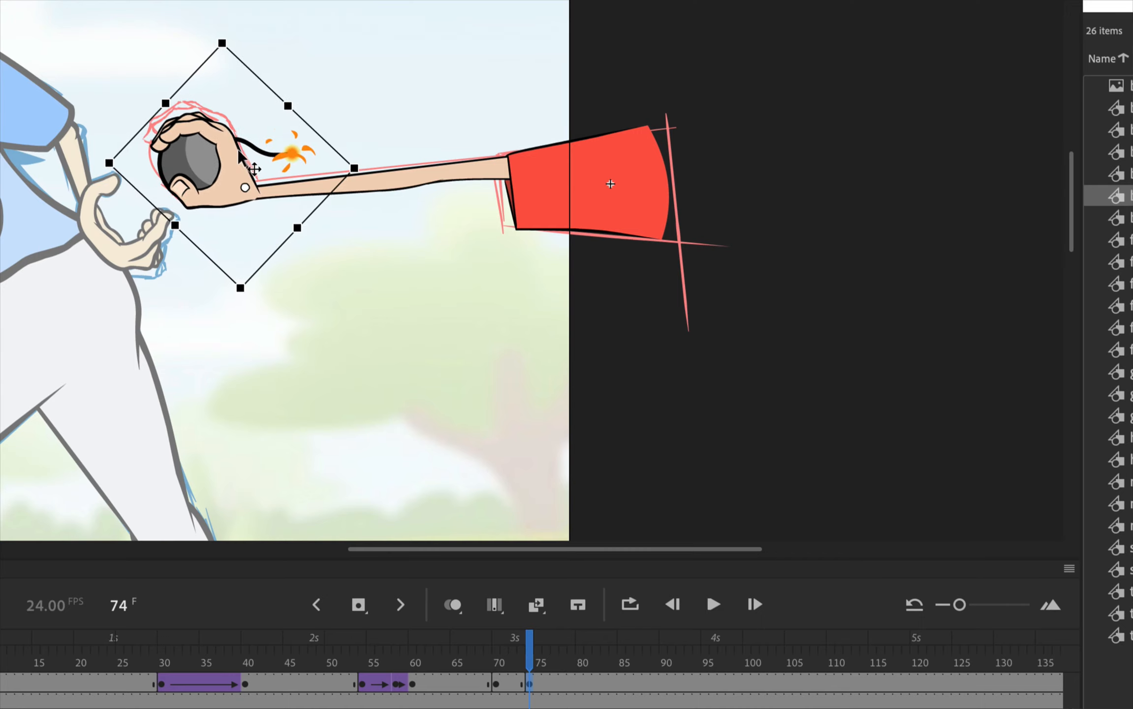
key(Up)
key(Right)
key(Up)
key(Right)
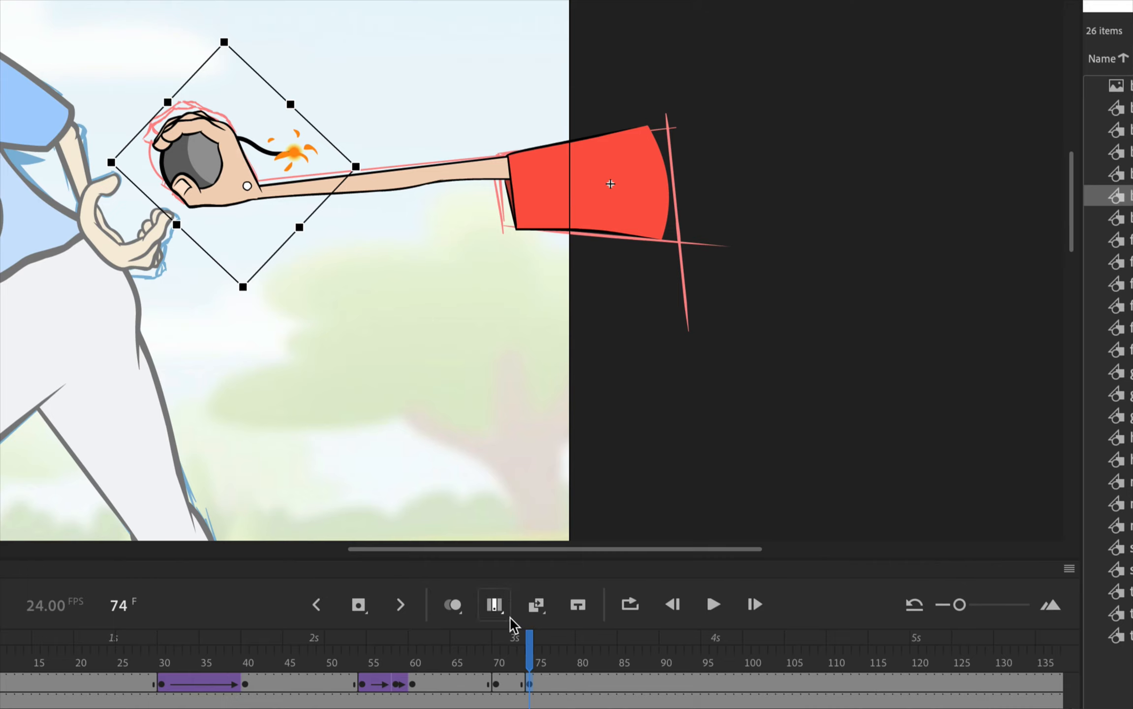
Create a classic tween between frames 70 and 74 of the hand layer and scrub through it to check the motion.
click(496, 683)
right_click(495, 679)
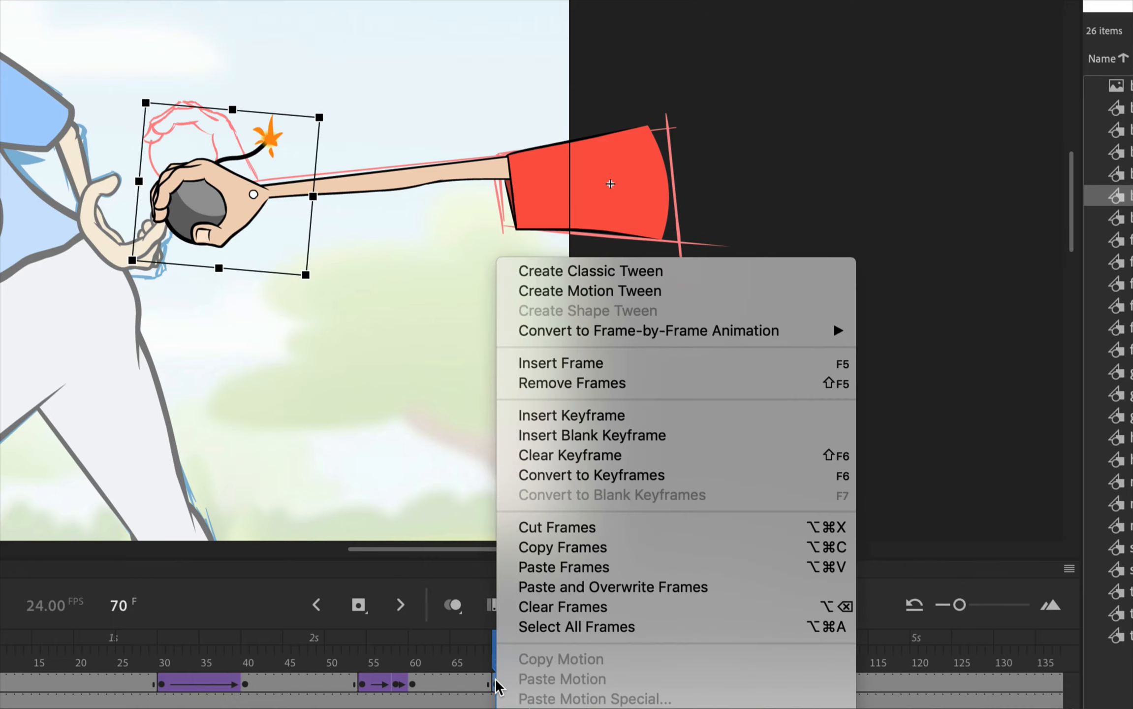
click(610, 270)
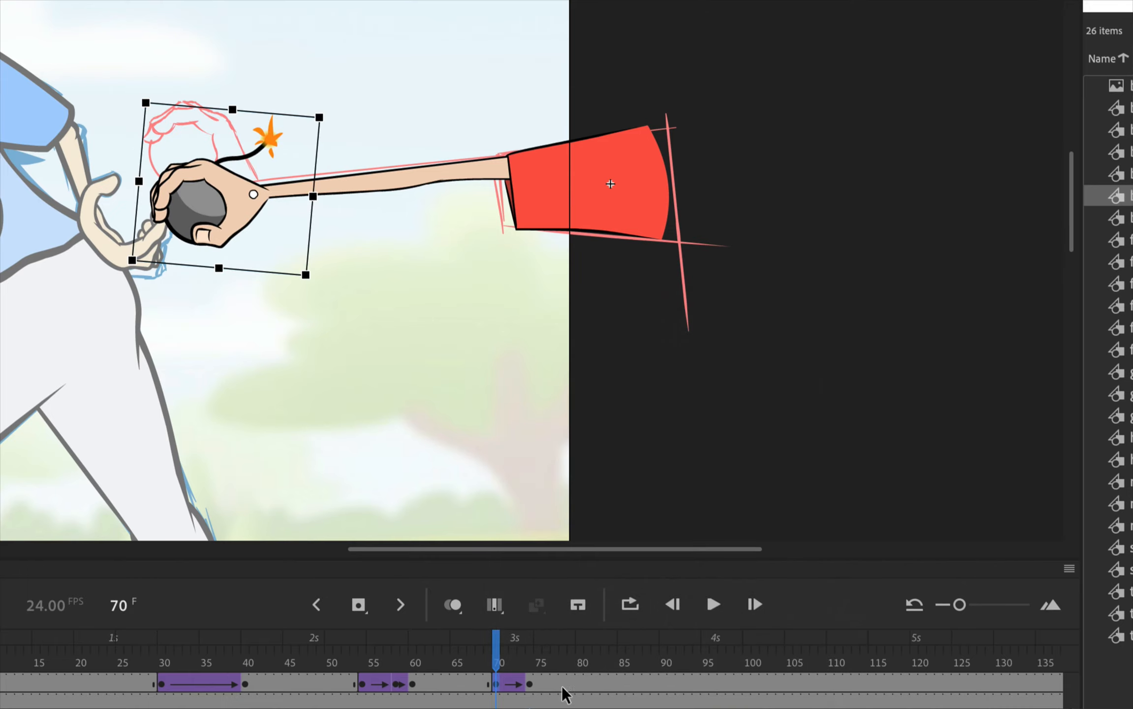
drag(510, 668, 536, 663)
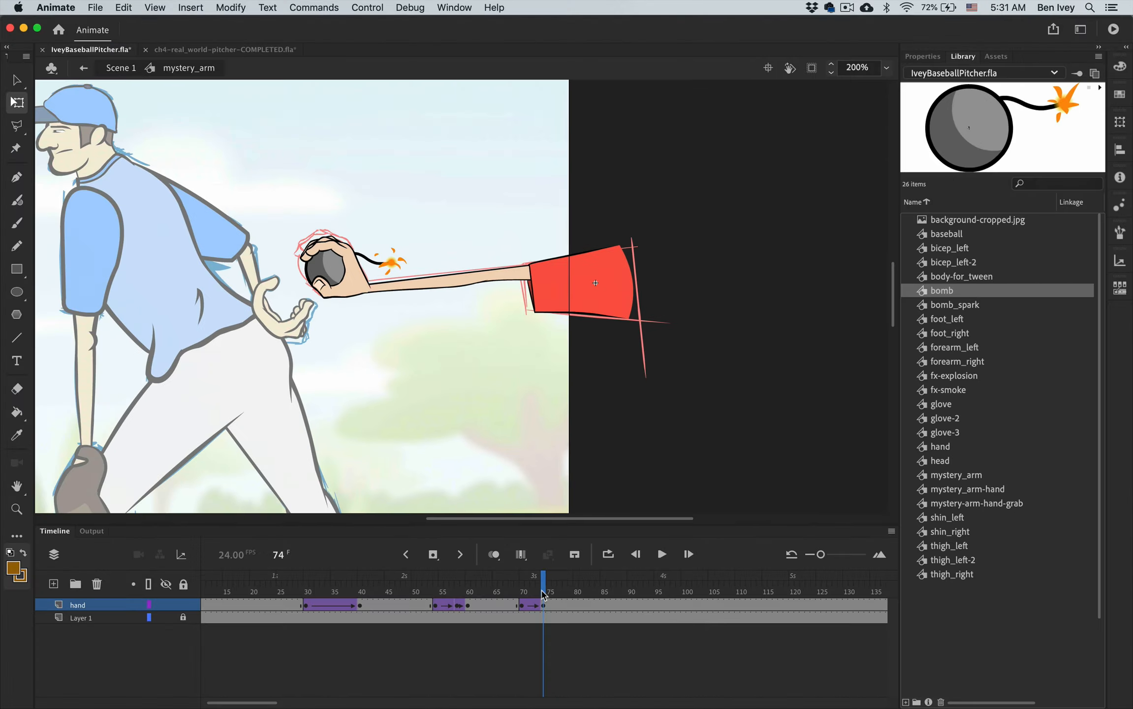
click(538, 607)
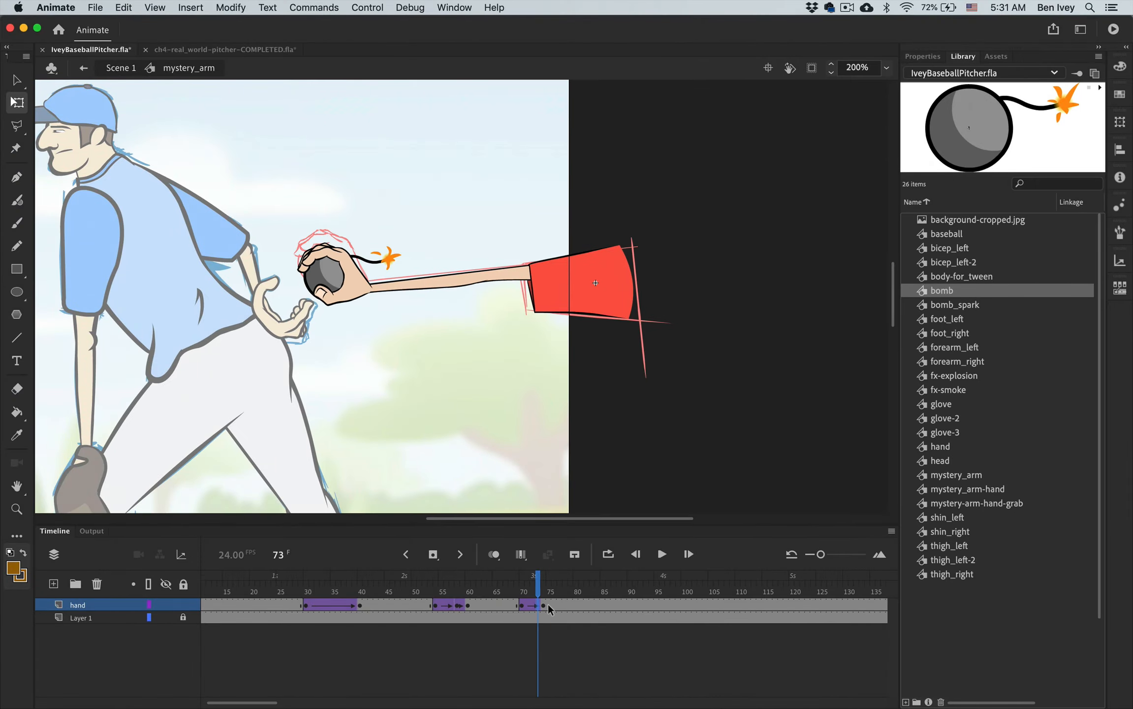
click(546, 607)
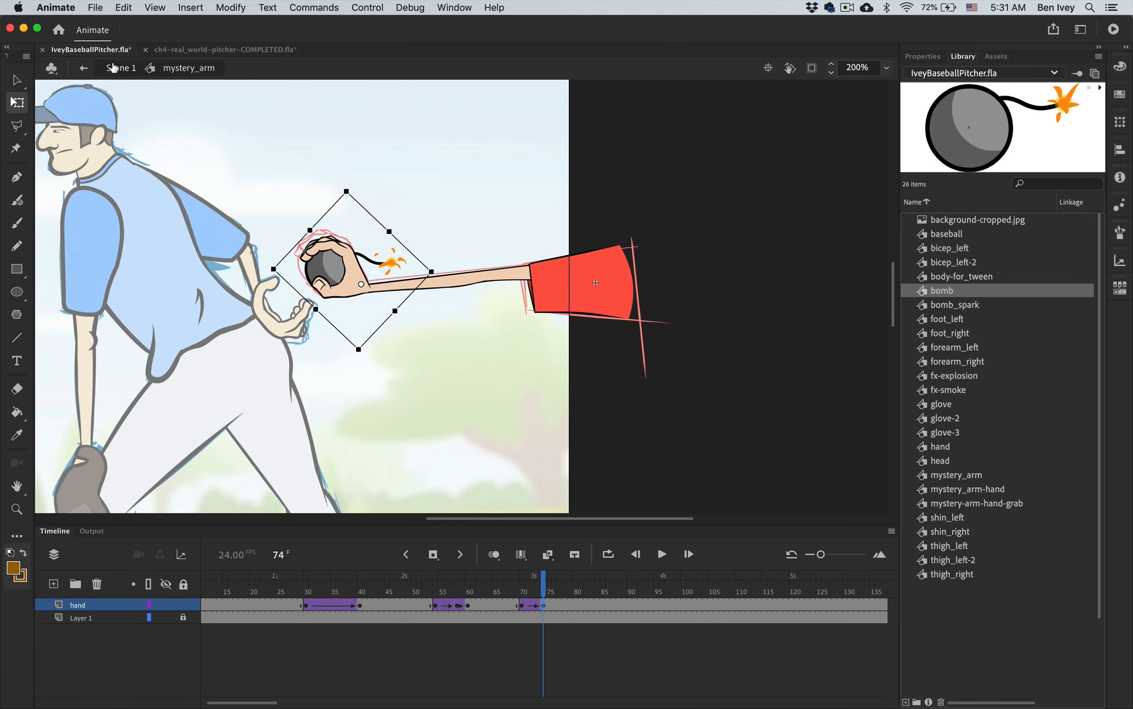
Return to Scene 1, create a classic tween between frames 74 and 76 of the mystery arm layer, and go to frame 76.
click(117, 68)
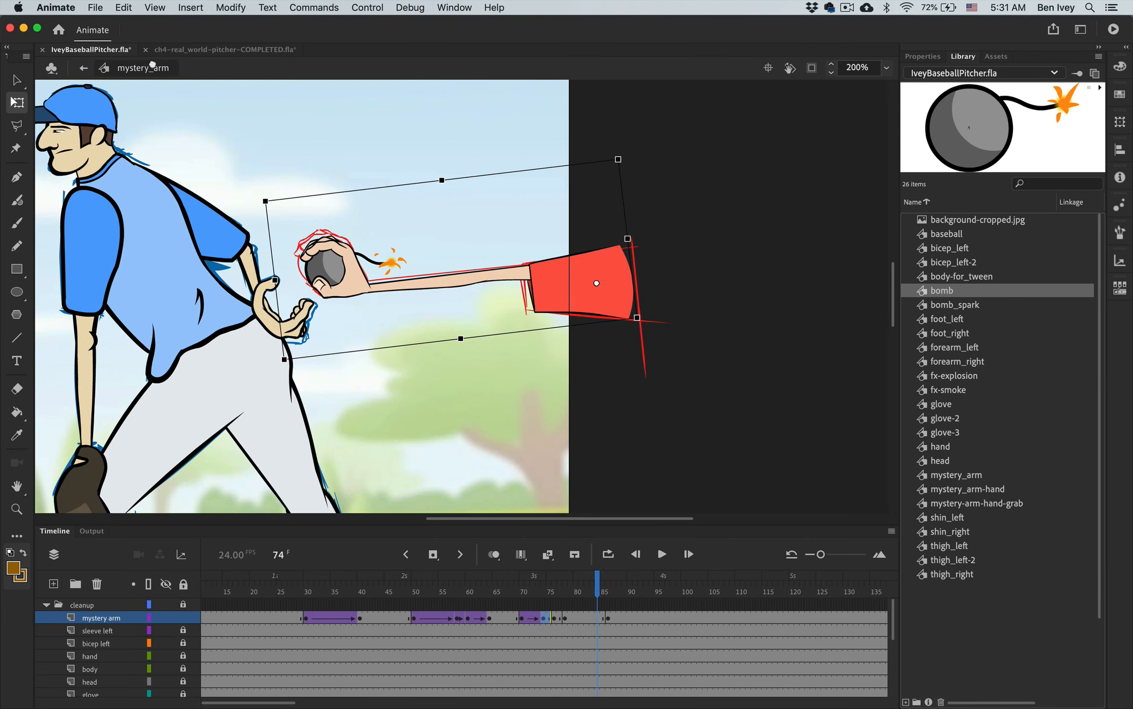
click(553, 617)
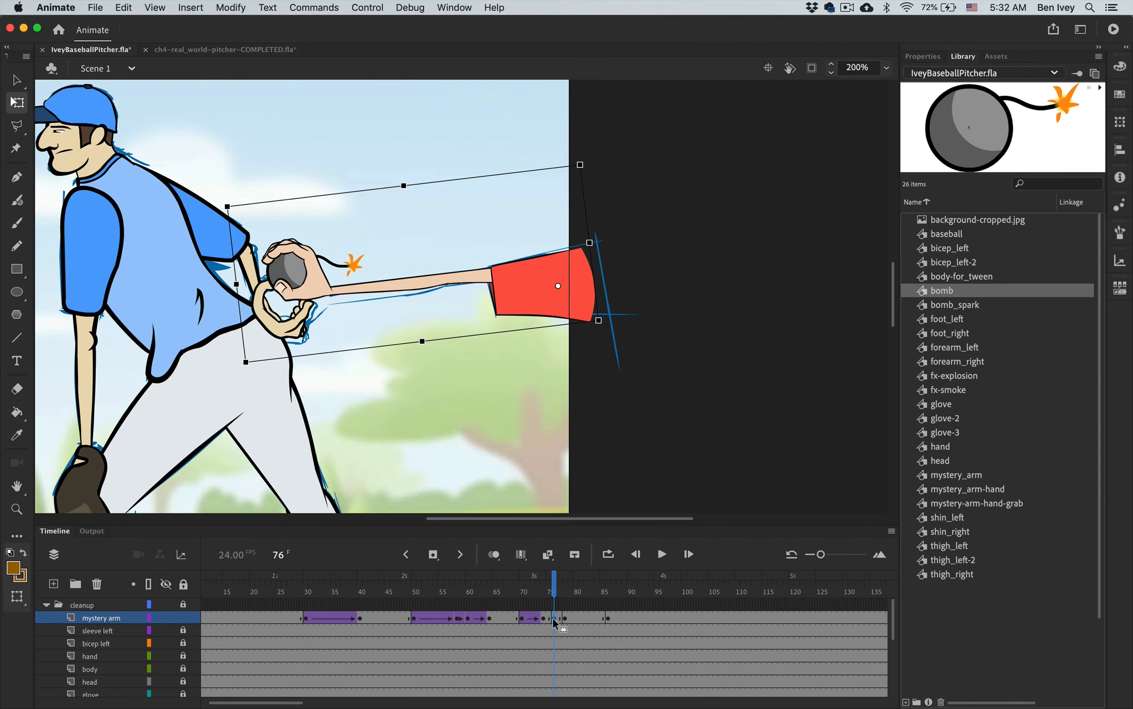
key(comma)
key(comma)
click(555, 619)
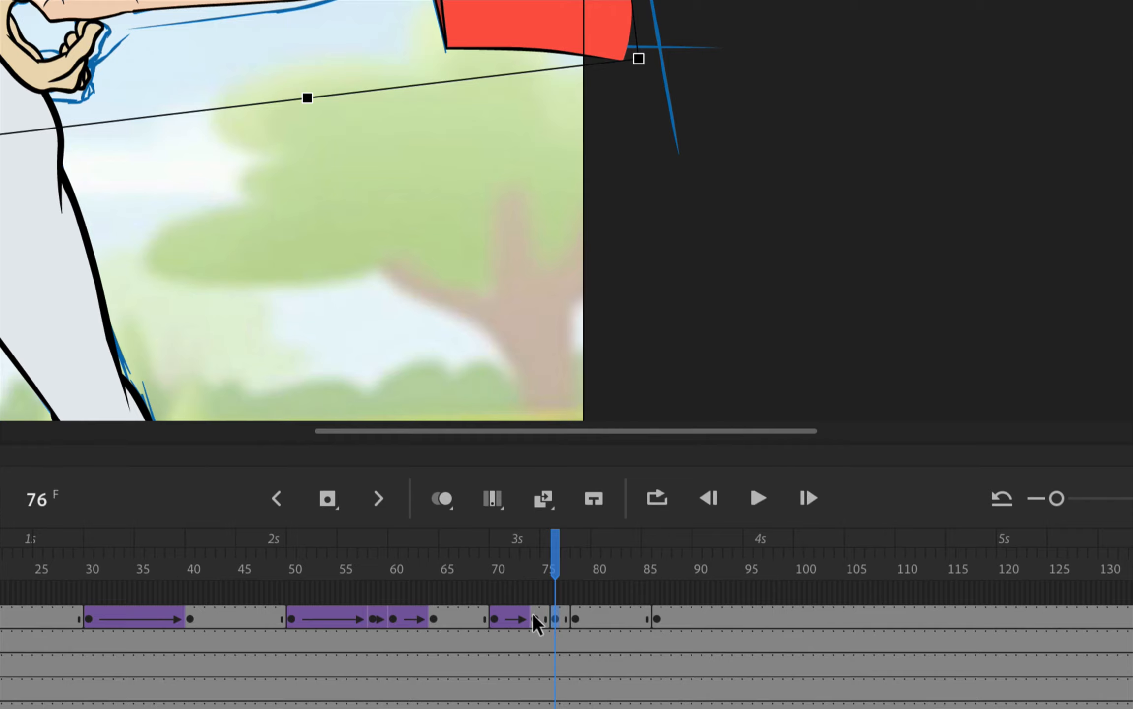
click(543, 619)
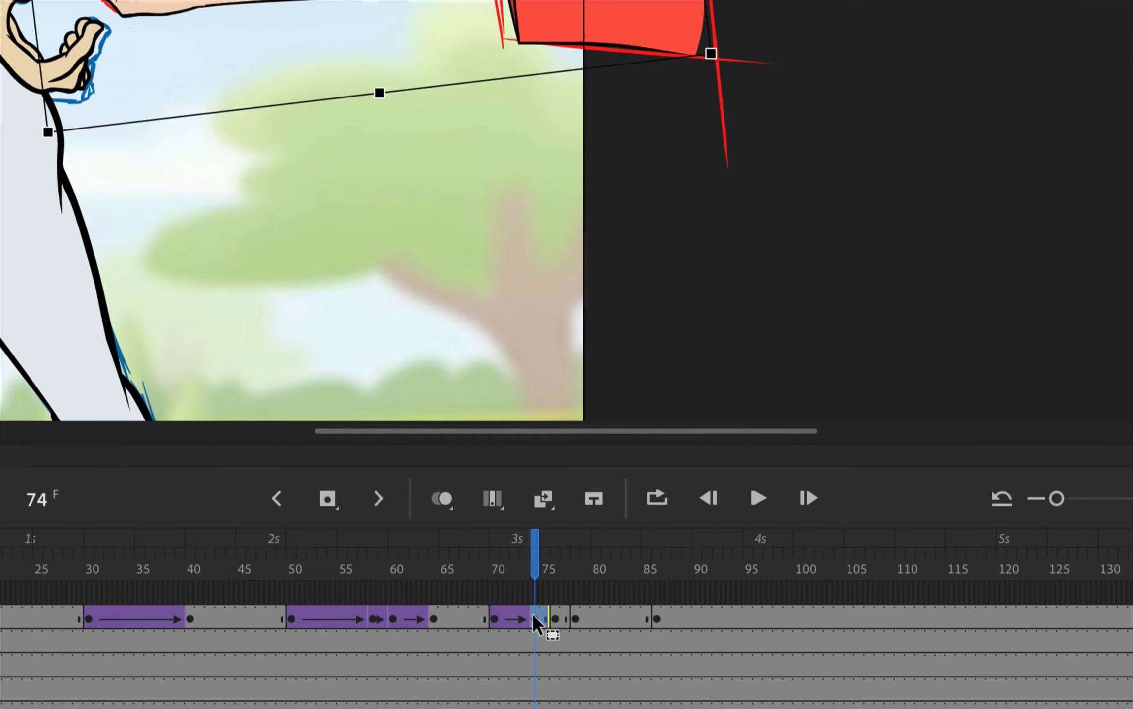
right_click(532, 613)
click(665, 93)
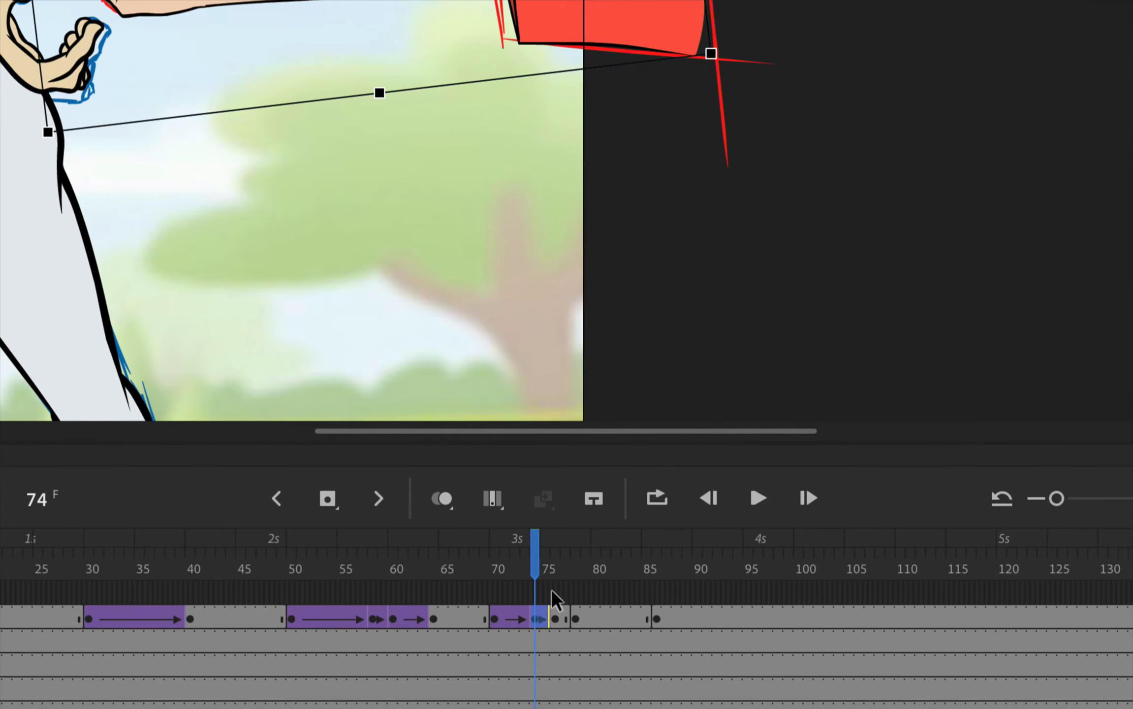
click(553, 618)
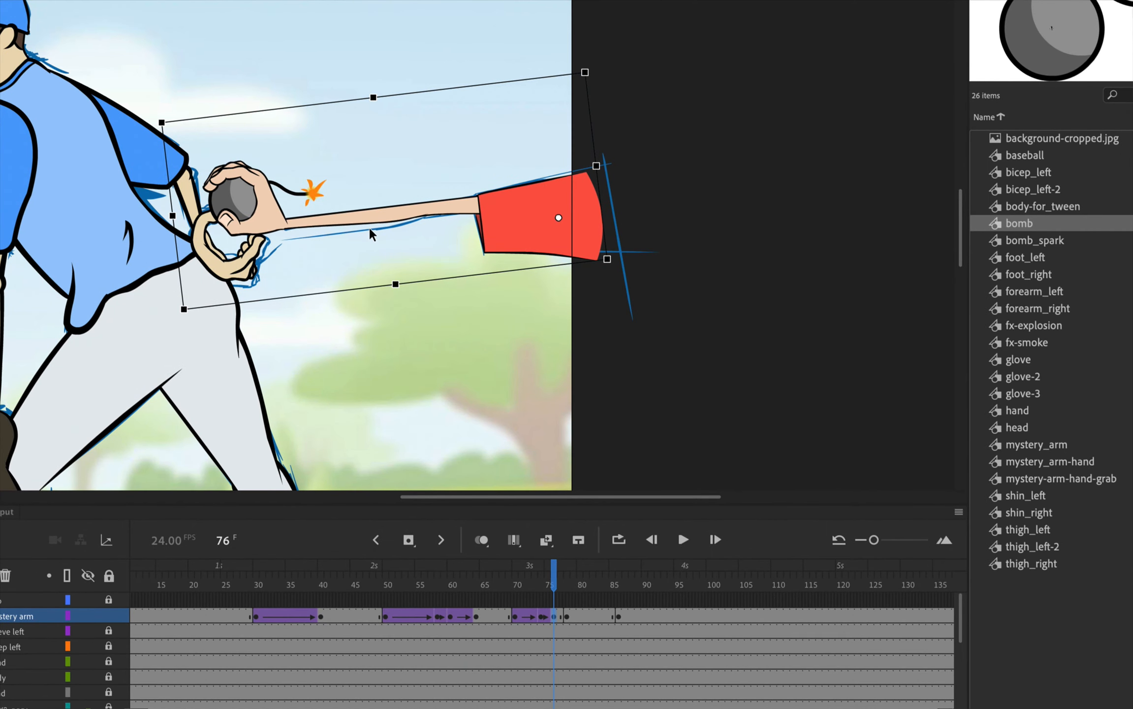
Open the mystery_arm symbol on frame 76, rotate the hand with the bomb counterclockwise about its wrist and nudge it to match the rough drawing.
key(v)
double_click(465, 205)
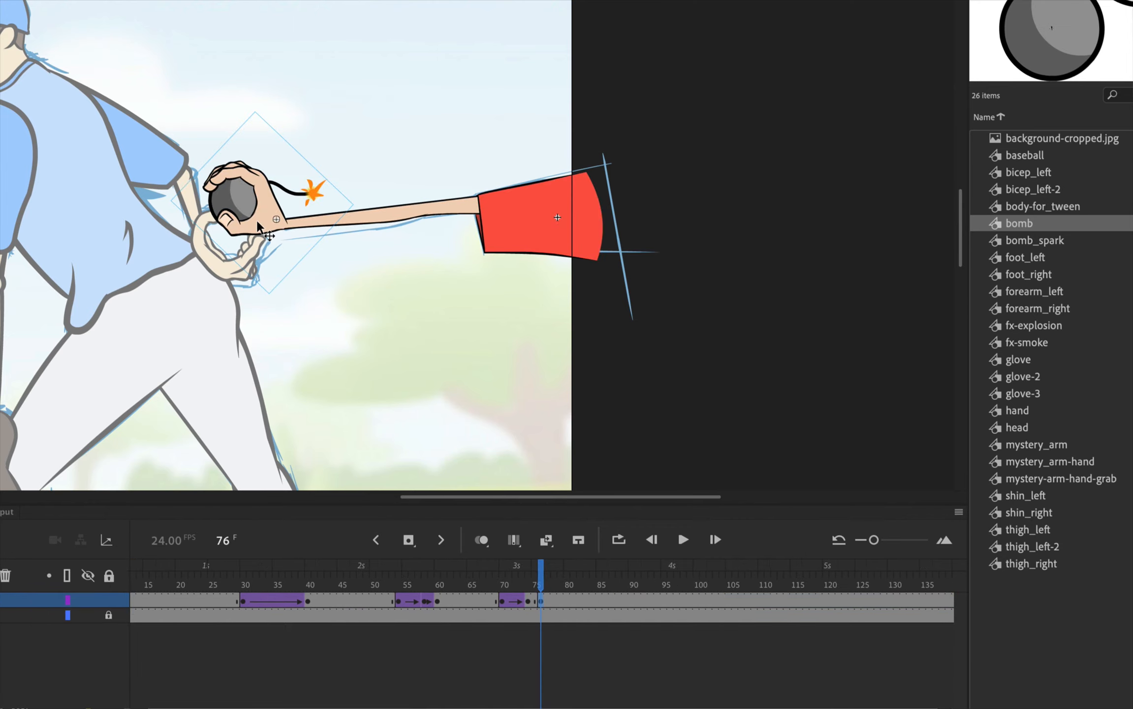
key(q)
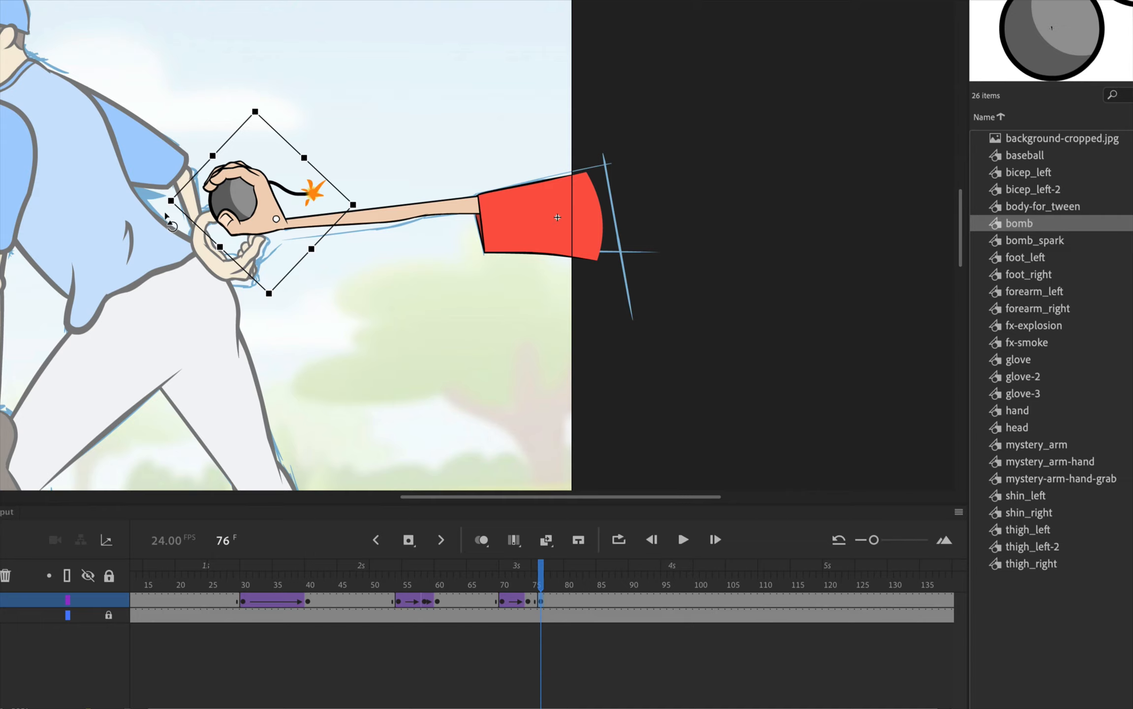
drag(163, 212, 185, 304)
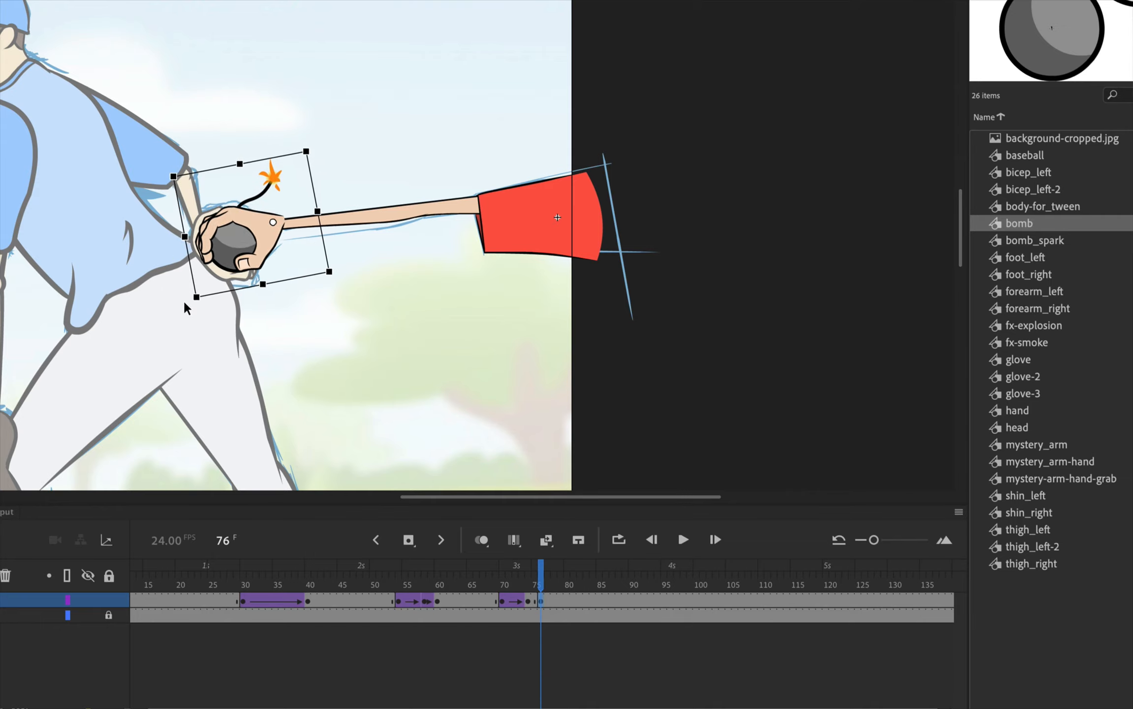
key(Down)
key(Down)
key(Down)
key(Down)
key(Right)
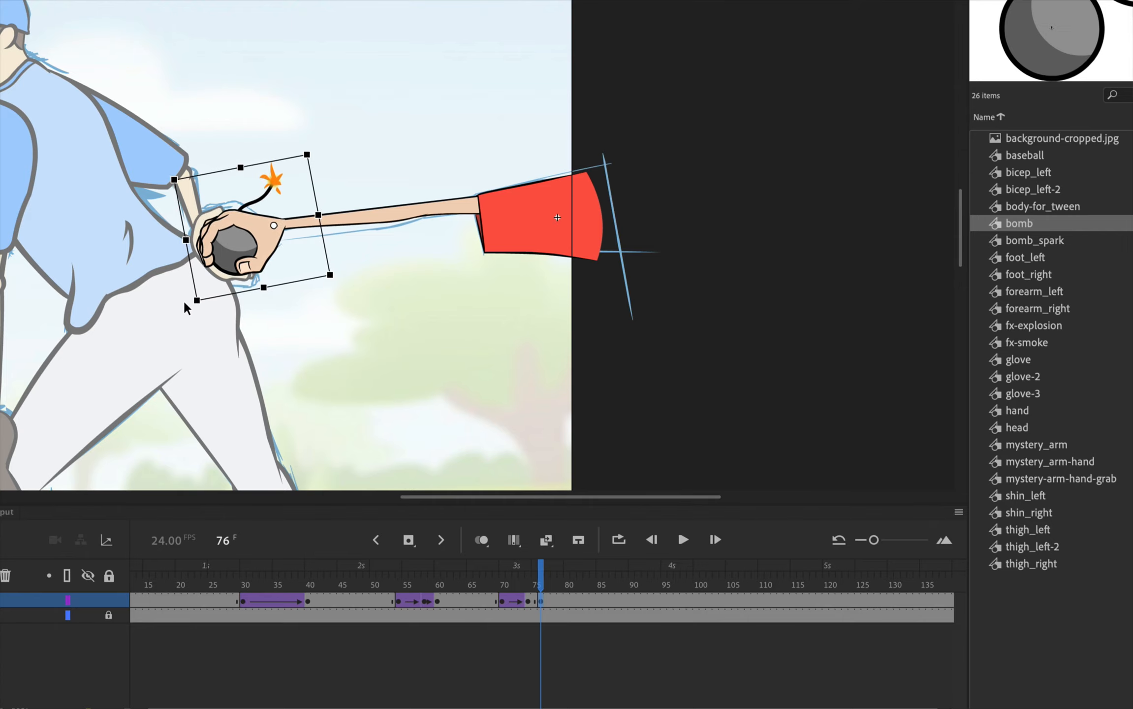
key(Up)
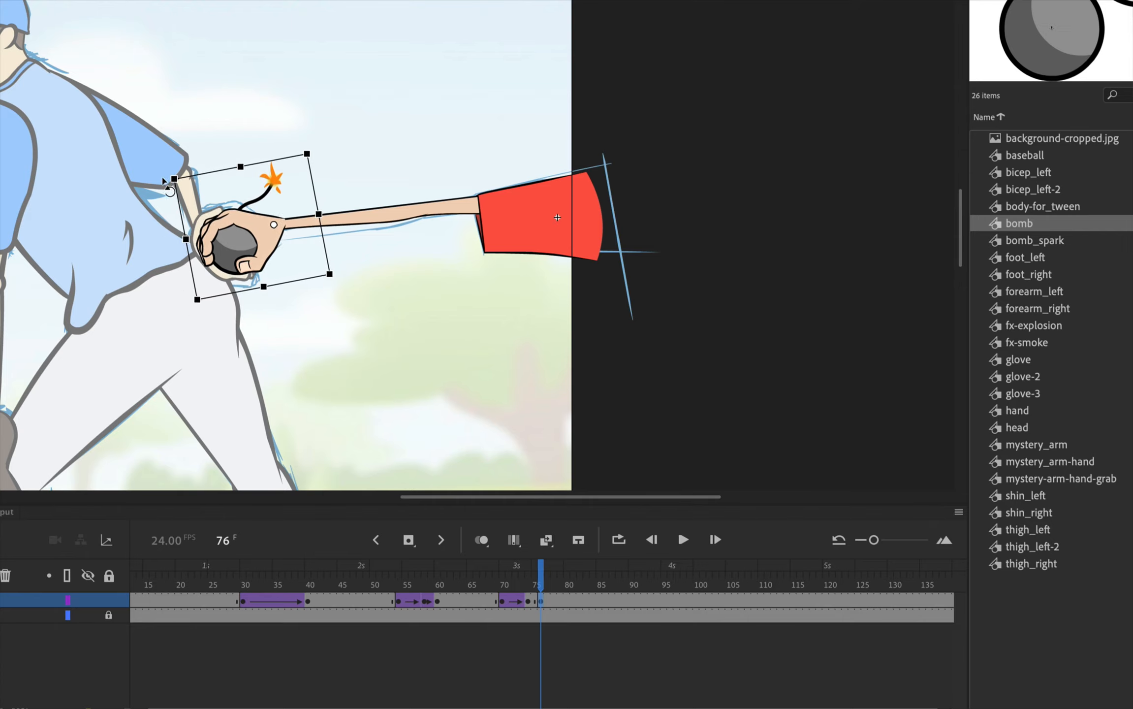
drag(161, 176, 168, 163)
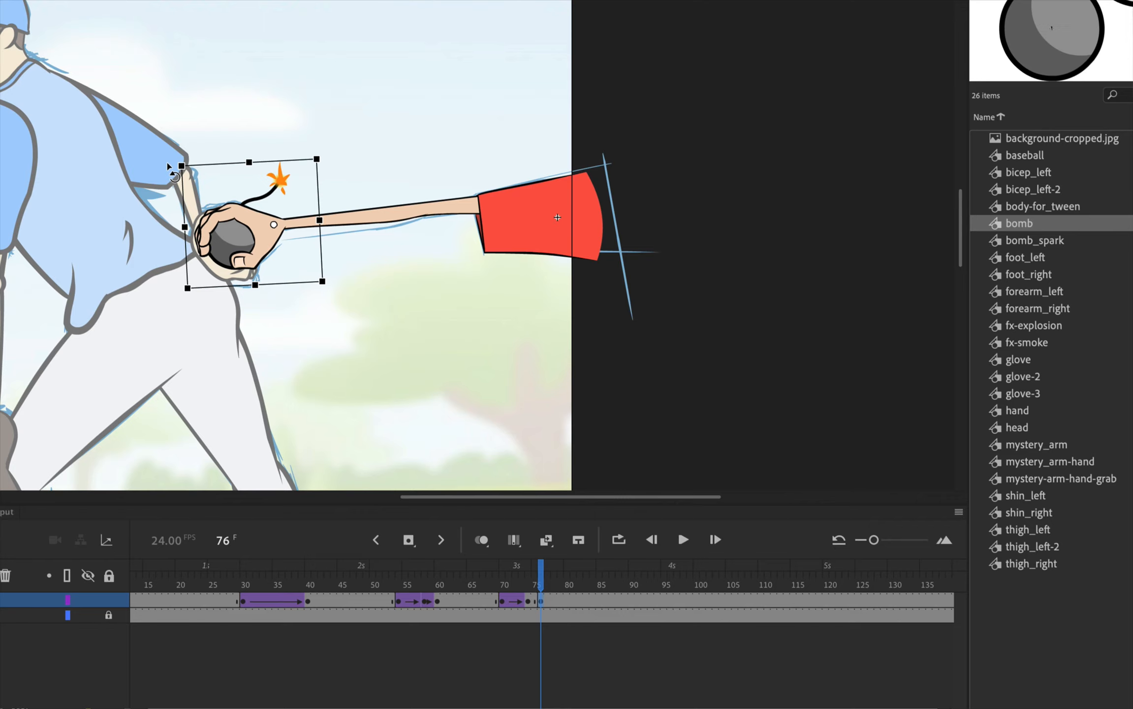
Create a classic tween between frames 74 and 76 of the hand layer and scrub through it to check the motion.
click(527, 602)
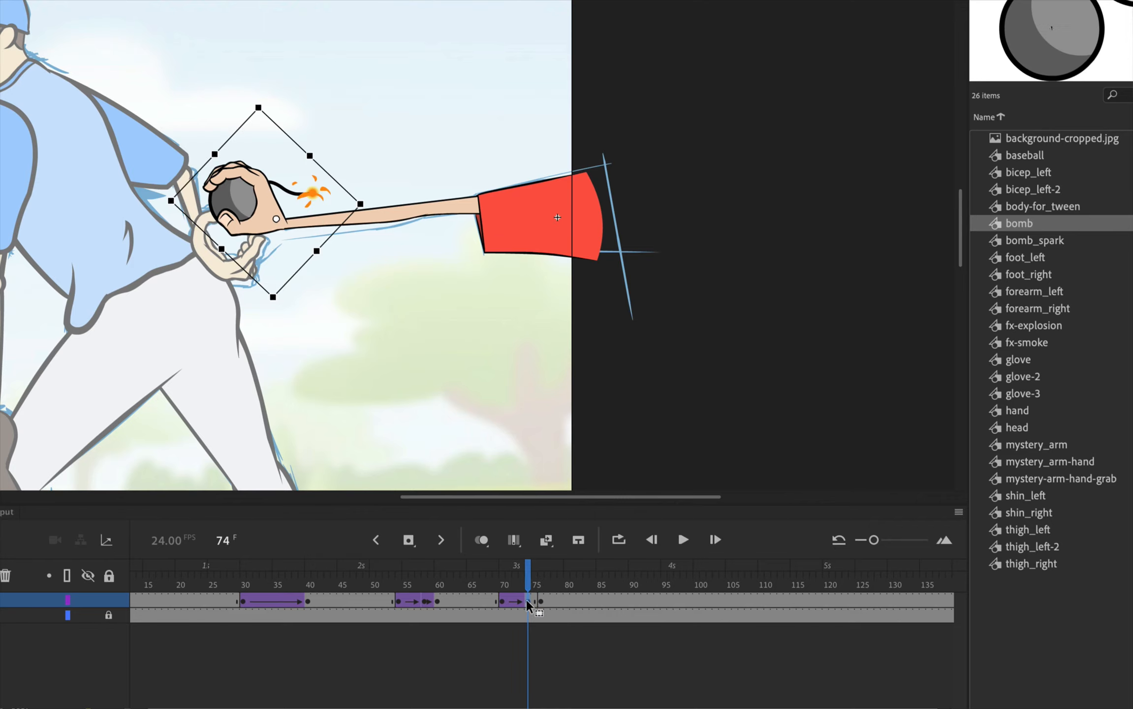
right_click(528, 601)
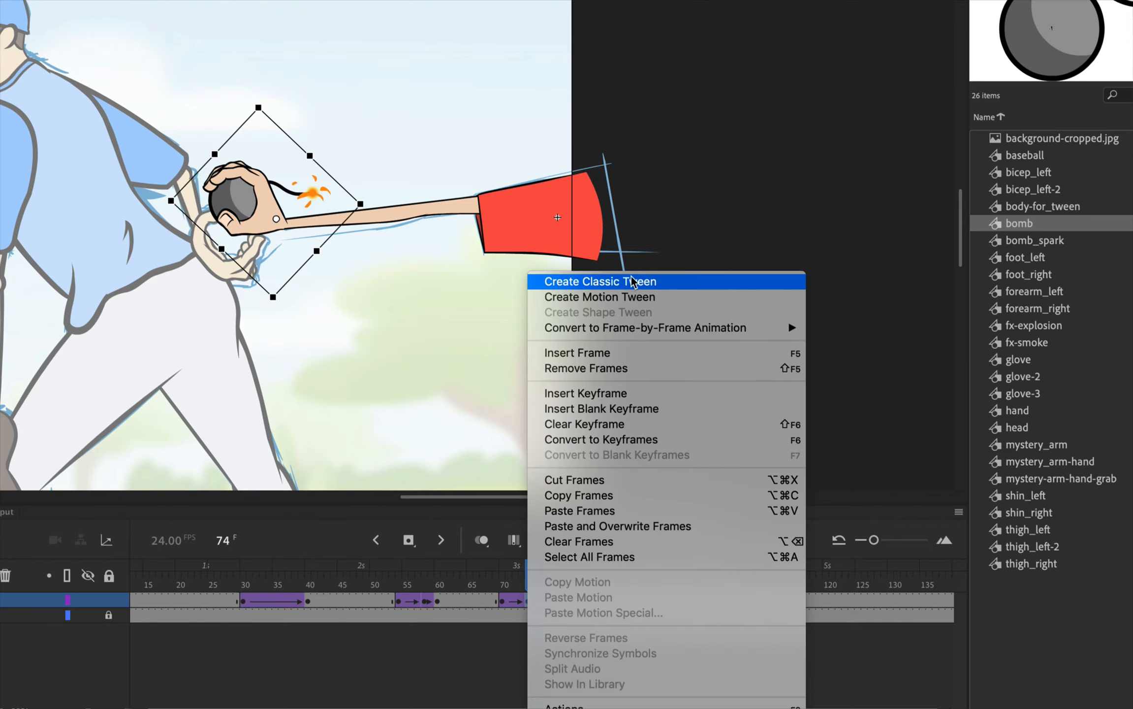
click(615, 282)
drag(528, 586, 543, 585)
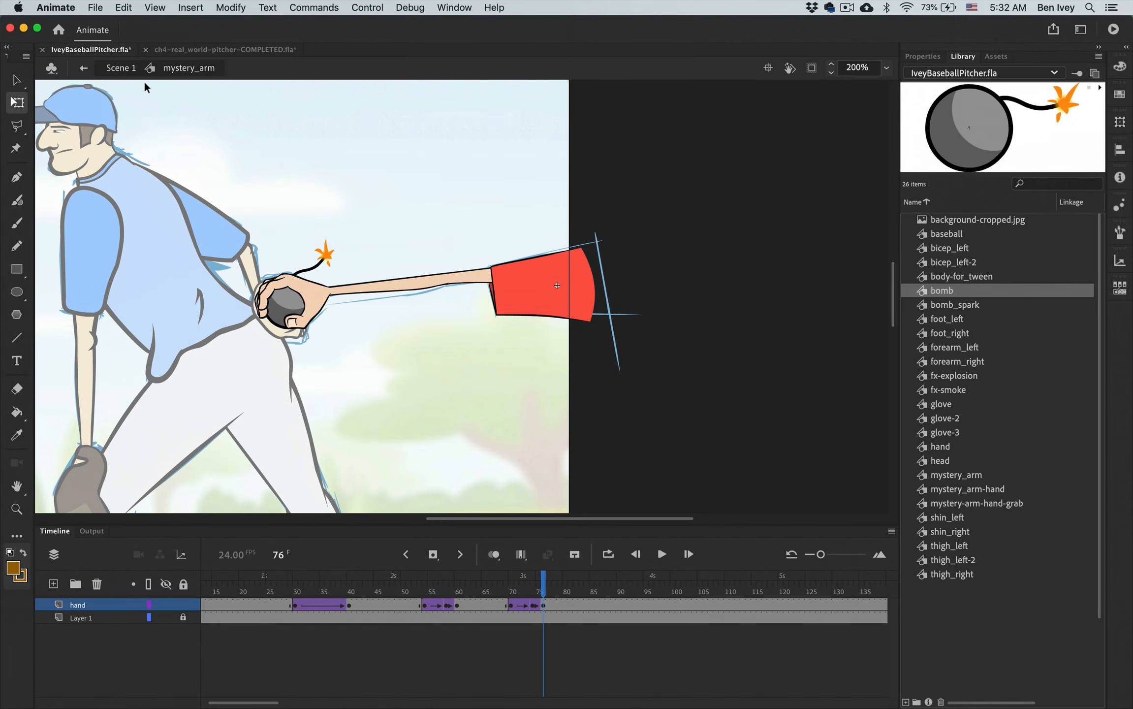
Return to Scene 1, create a classic tween between frames 76 and 78 of the mystery arm layer, and go to frame 78.
click(129, 69)
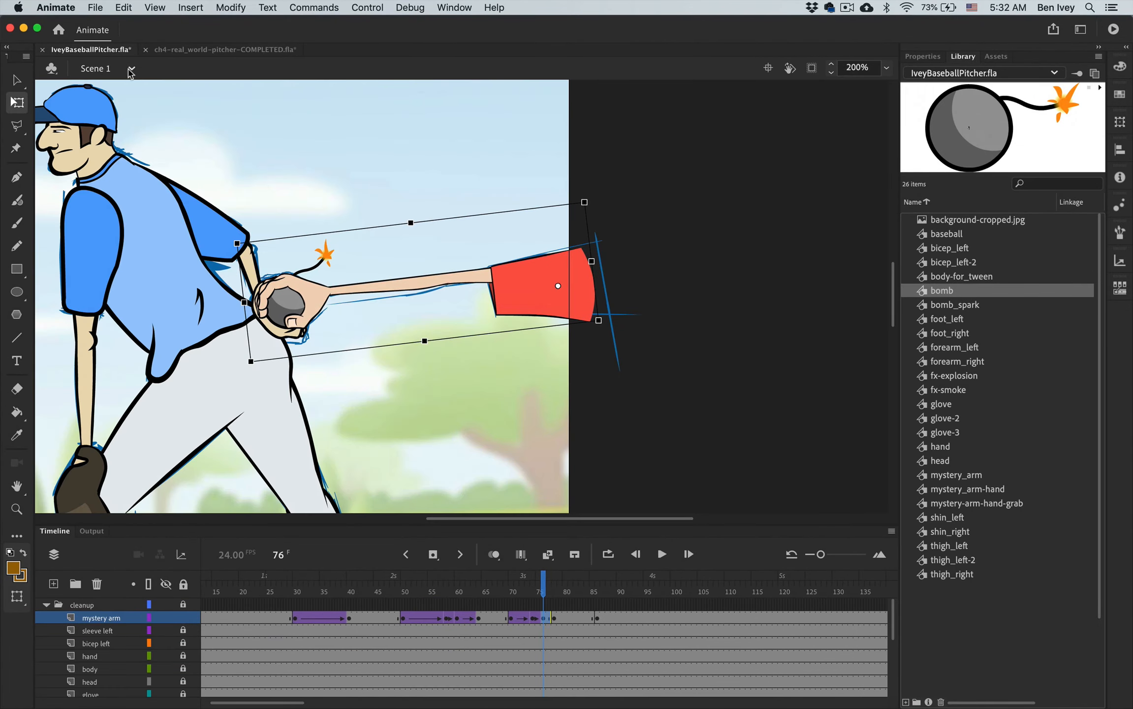
click(555, 617)
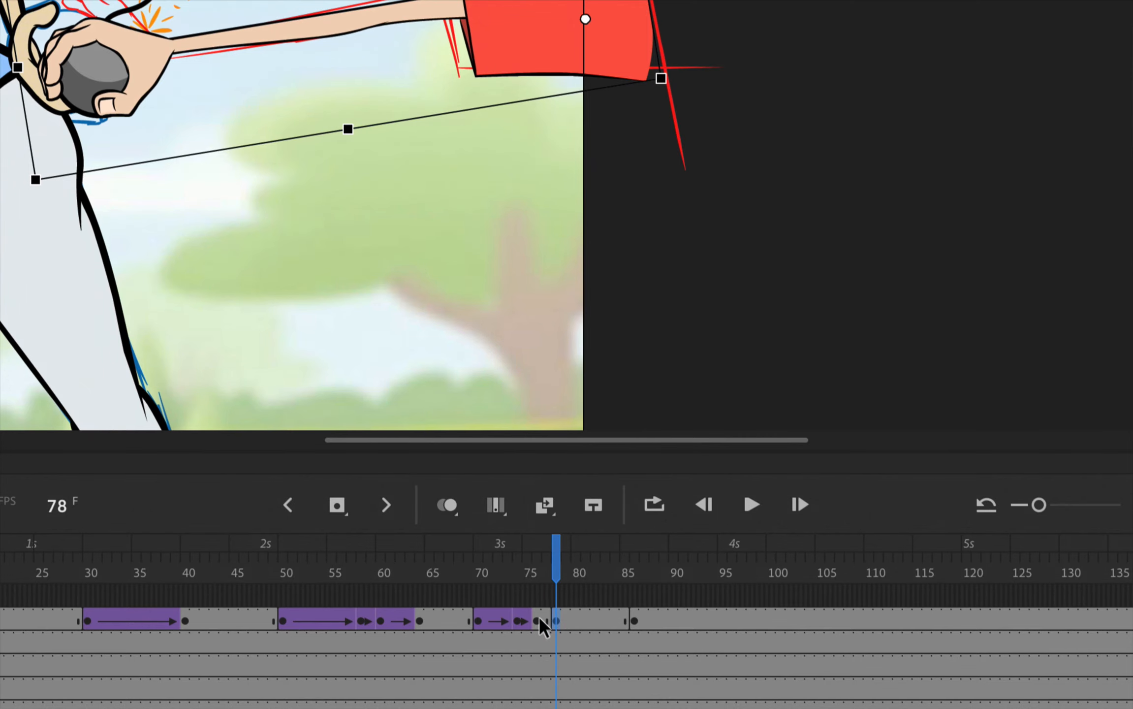
right_click(538, 616)
click(635, 118)
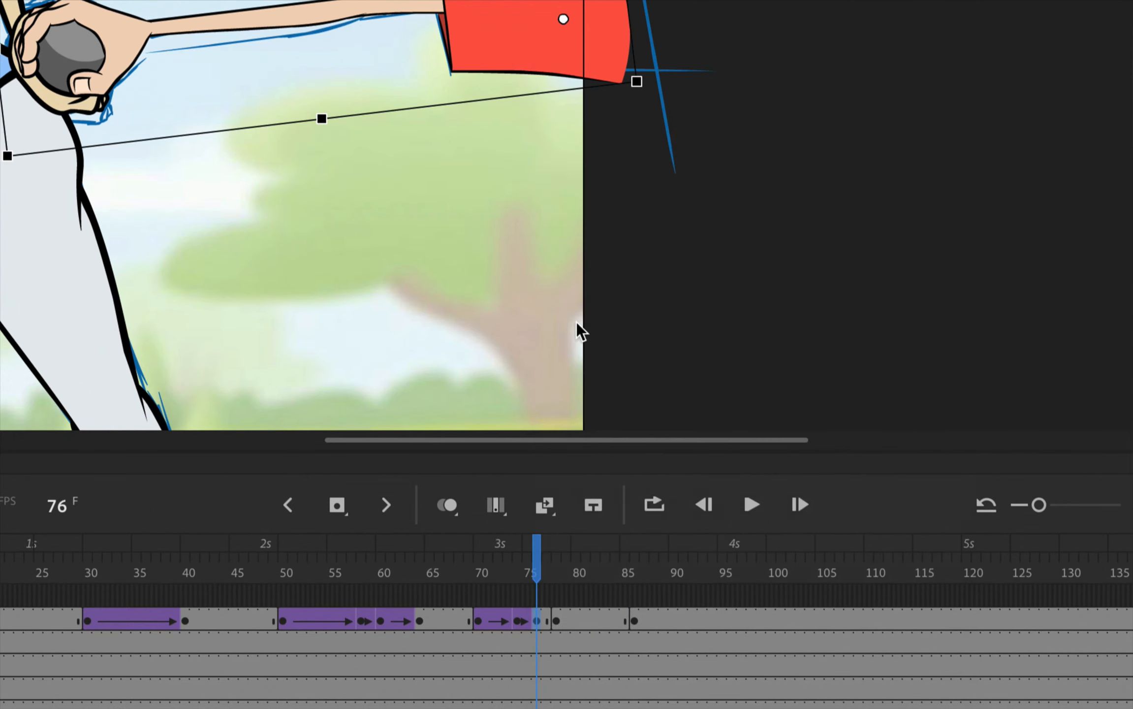
click(555, 619)
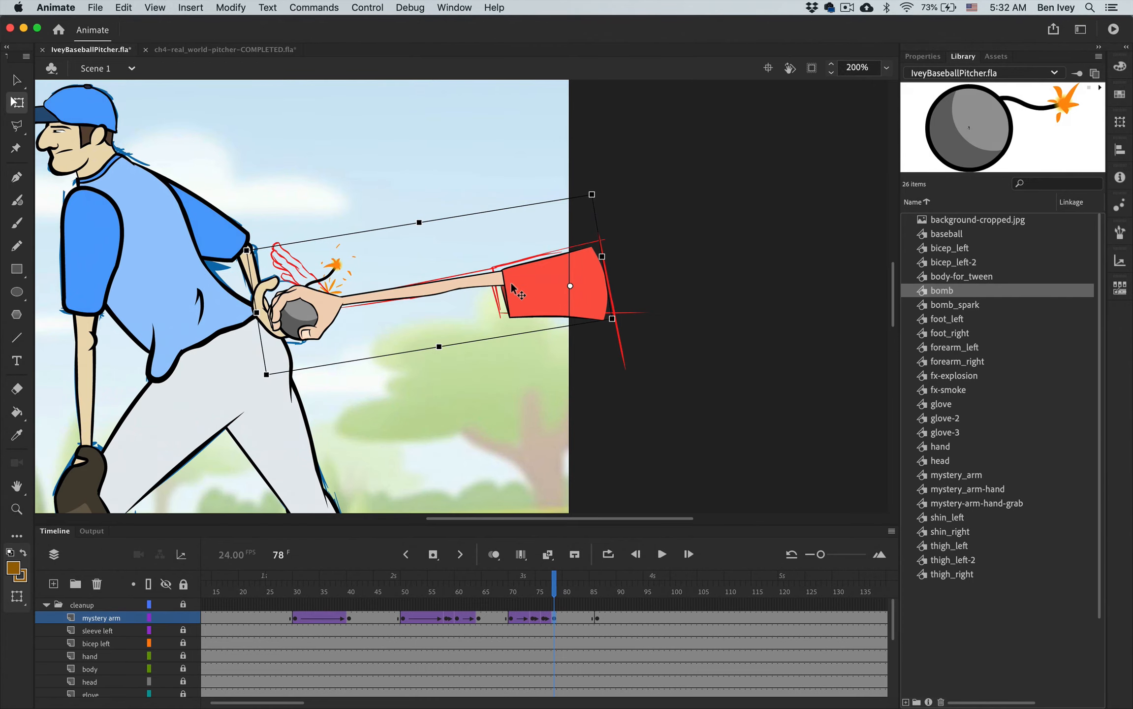
Open the mystery_arm symbol on frame 78 and insert a keyframe there on its hand layer.
key(v)
double_click(536, 283)
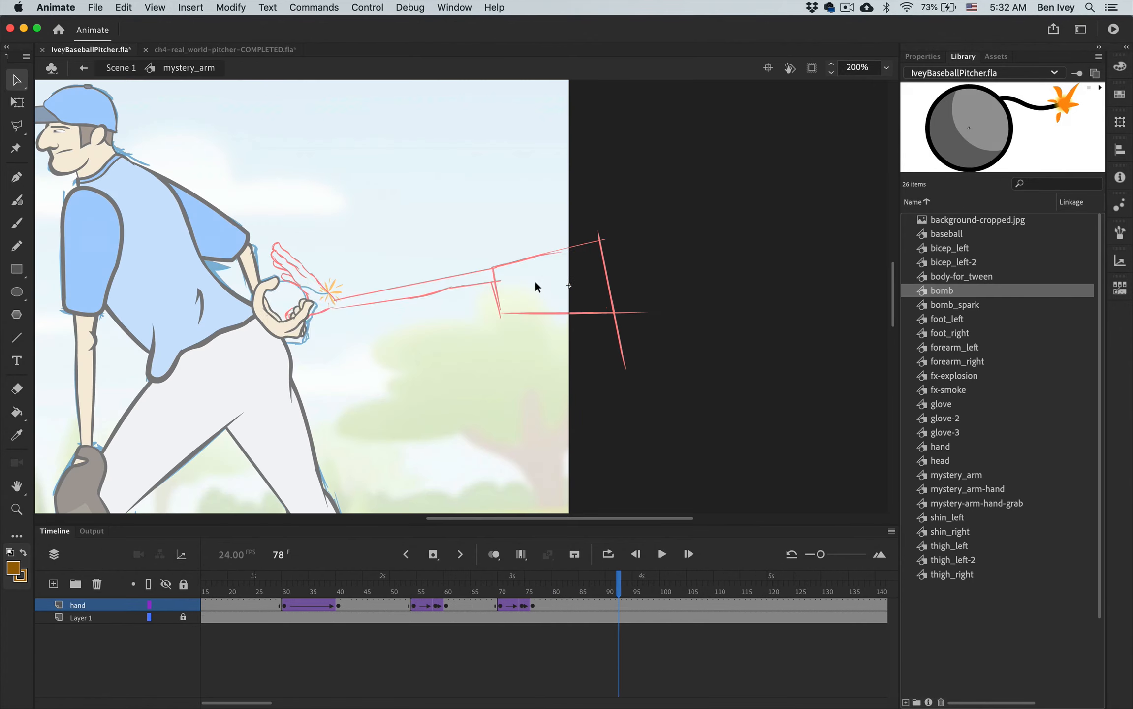
click(543, 606)
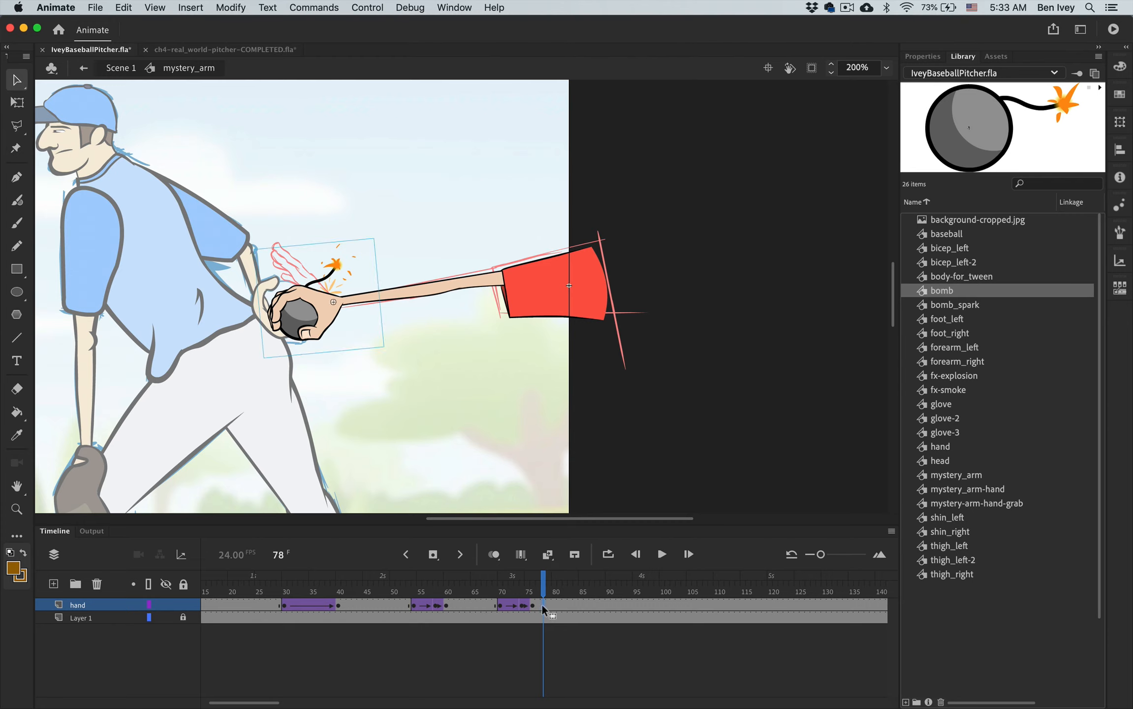
key(F6)
Open the nested mystery_arm-hand symbol on frame 78 and insert a blank keyframe there on its hand layer.
double_click(389, 346)
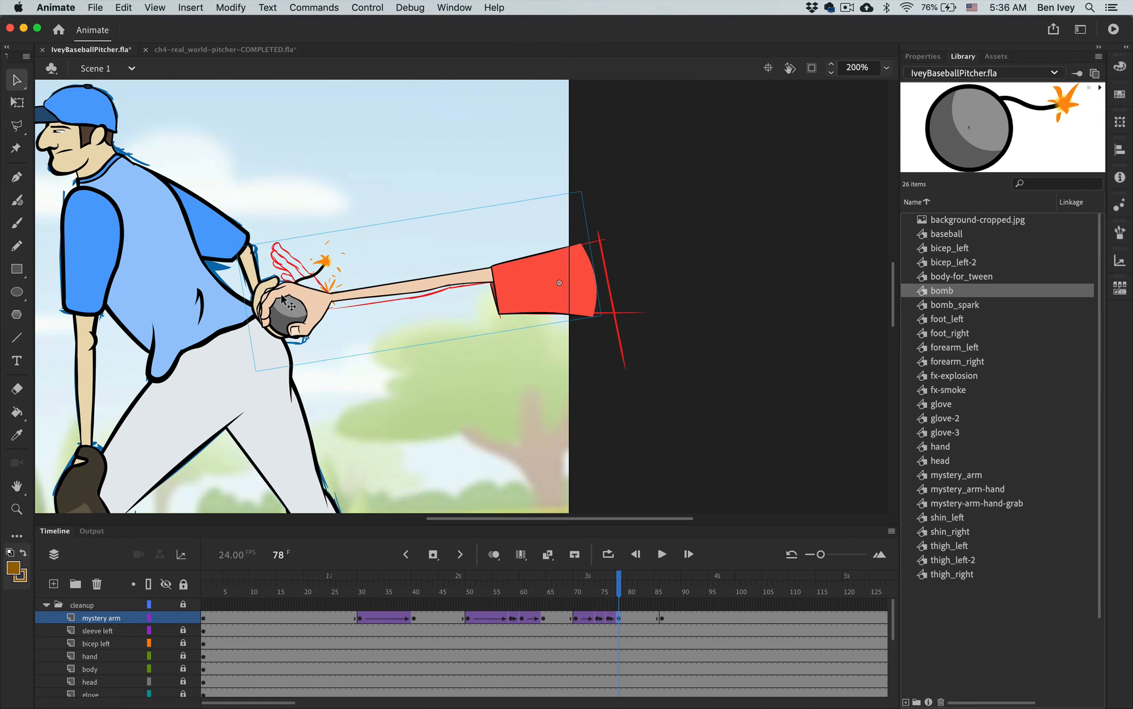
double_click(319, 307)
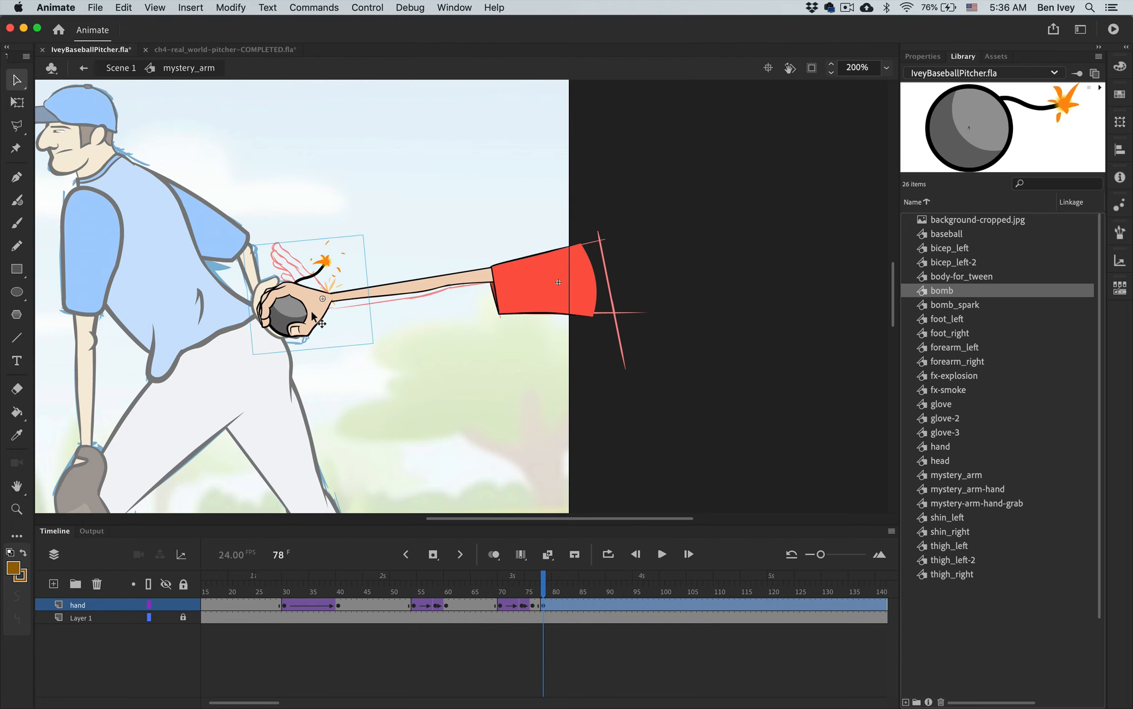
double_click(312, 313)
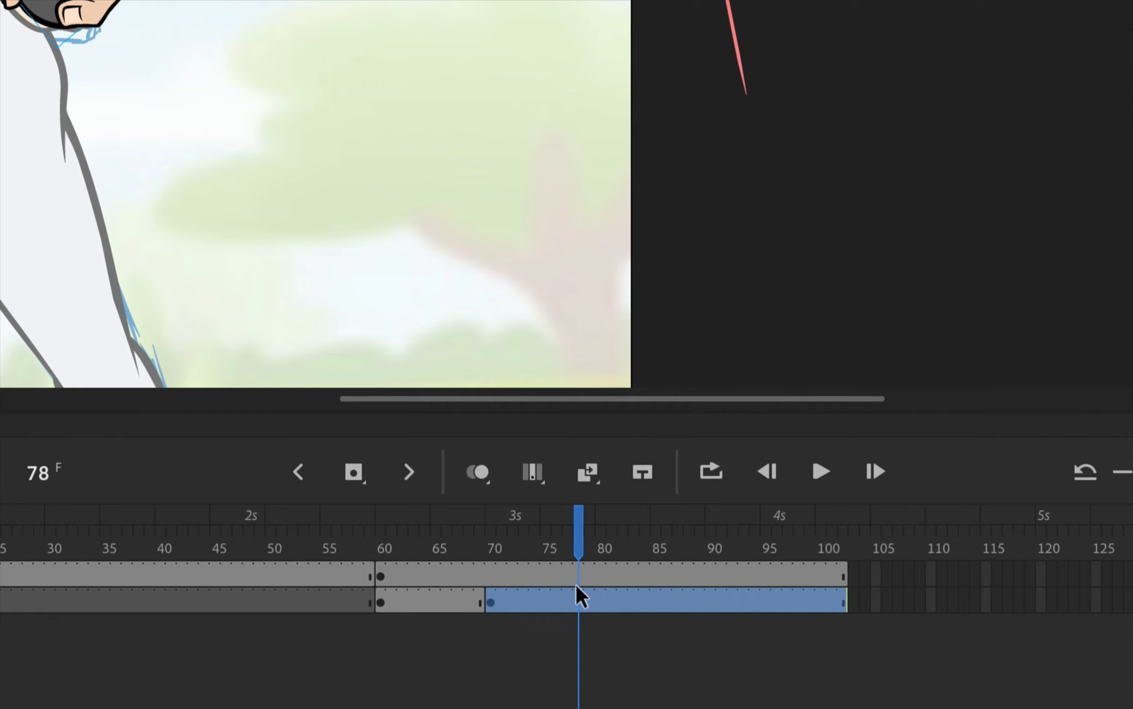
click(577, 585)
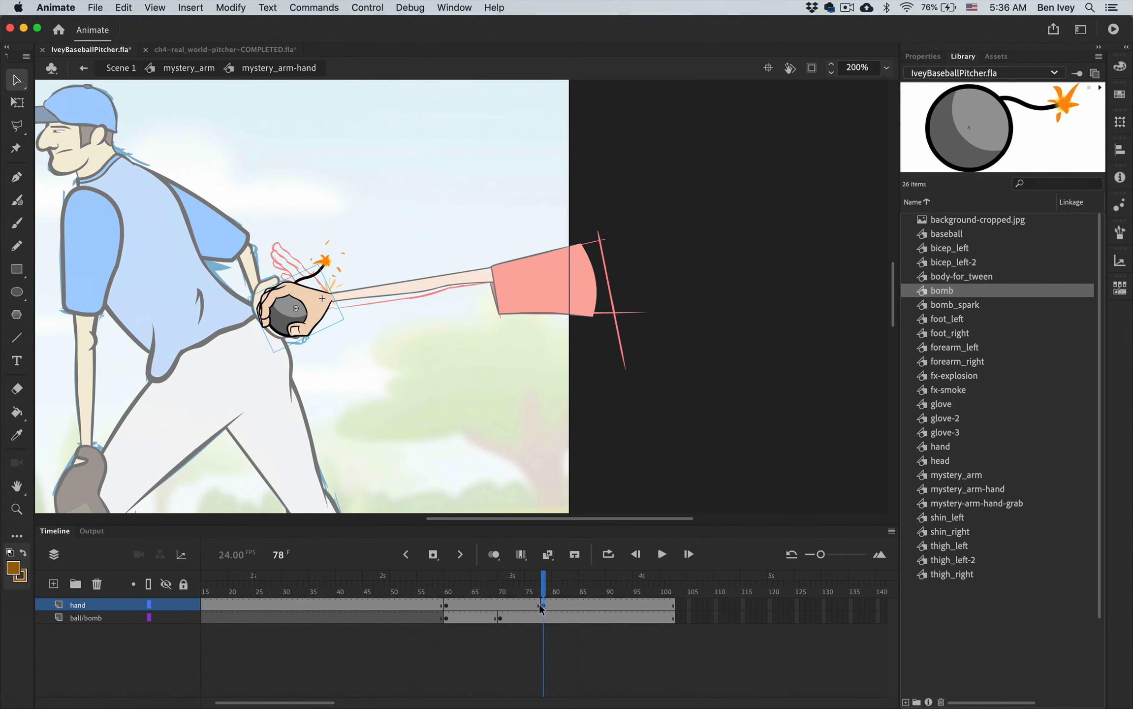
key(F7)
Try to place the mystery_arm-hand symbol from the library on the blank keyframe at frame 78.
click(544, 602)
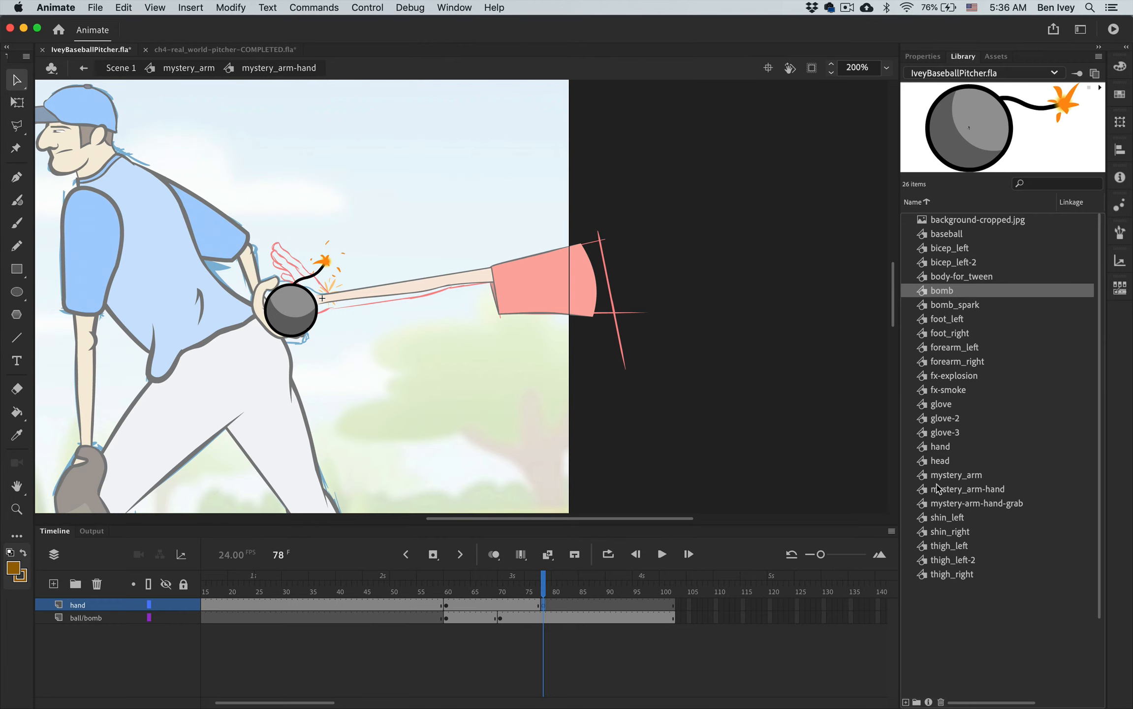
drag(959, 495, 688, 483)
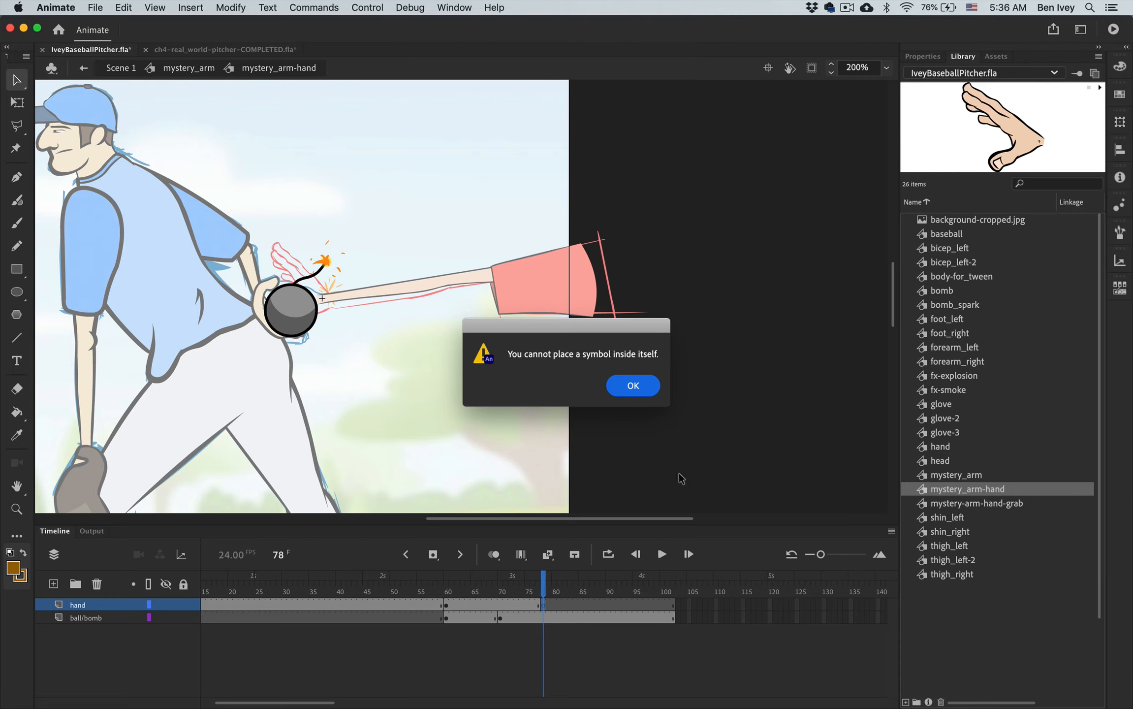
click(633, 385)
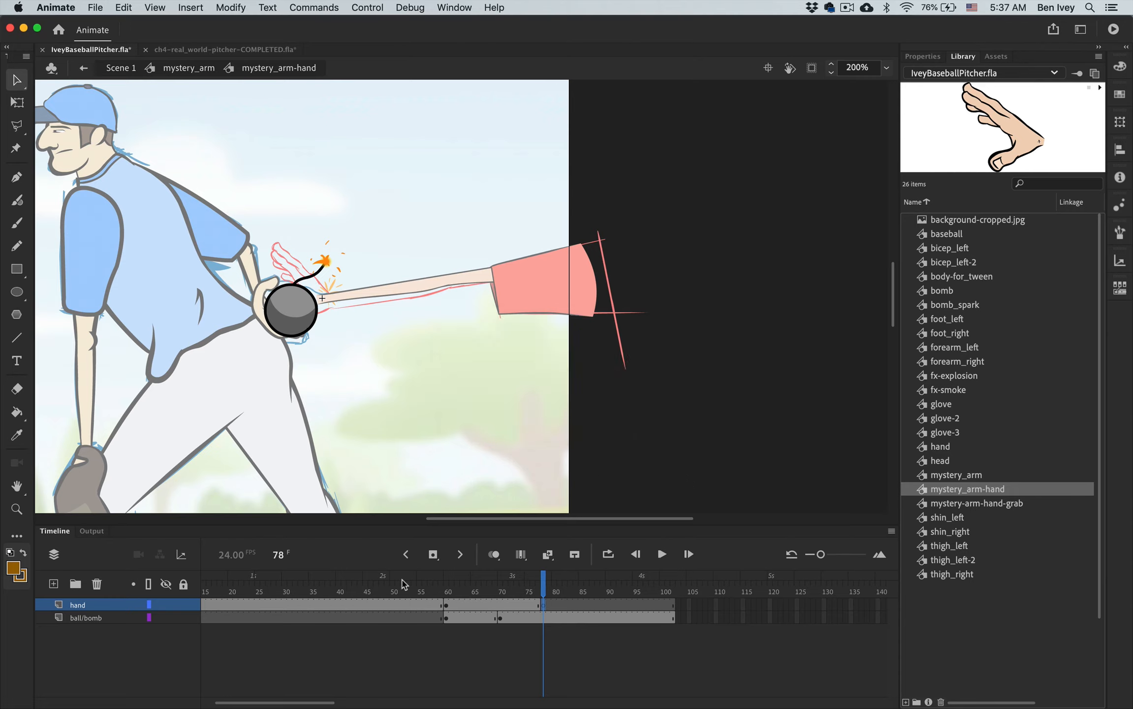
Copy the open hand artwork from frame 1 of the hand layer and paste it in place on the blank keyframe at frame 78.
scroll(369, 605, left, 3)
click(202, 607)
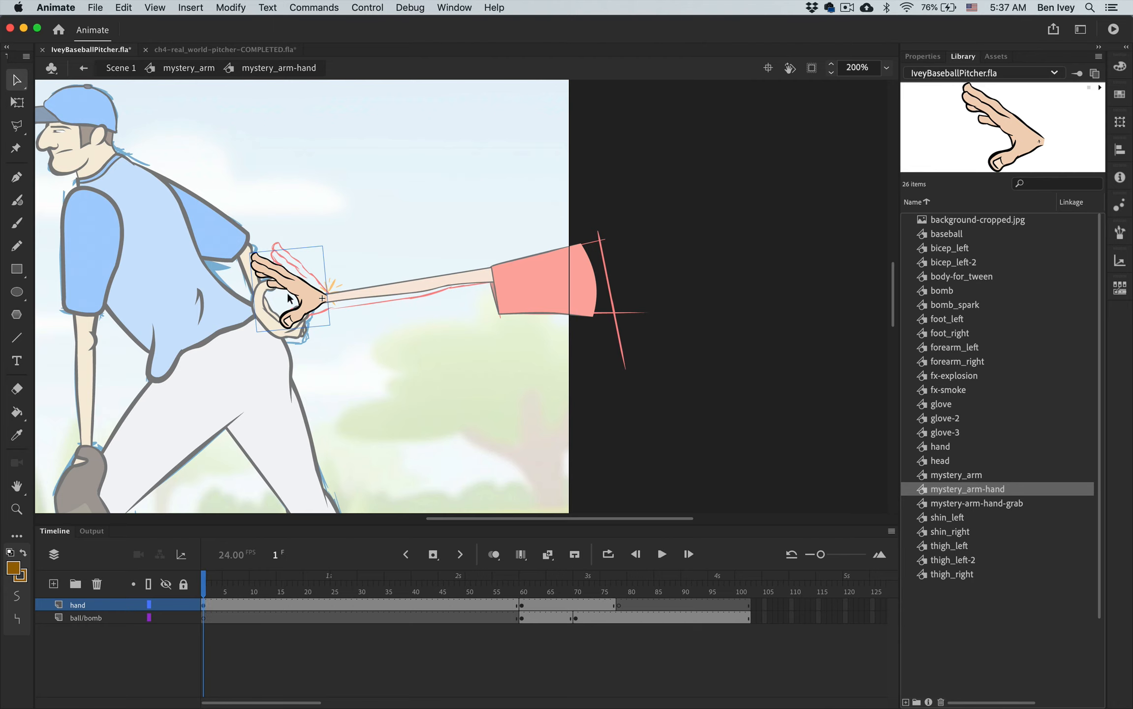
click(146, 6)
mouse_move(124, 7)
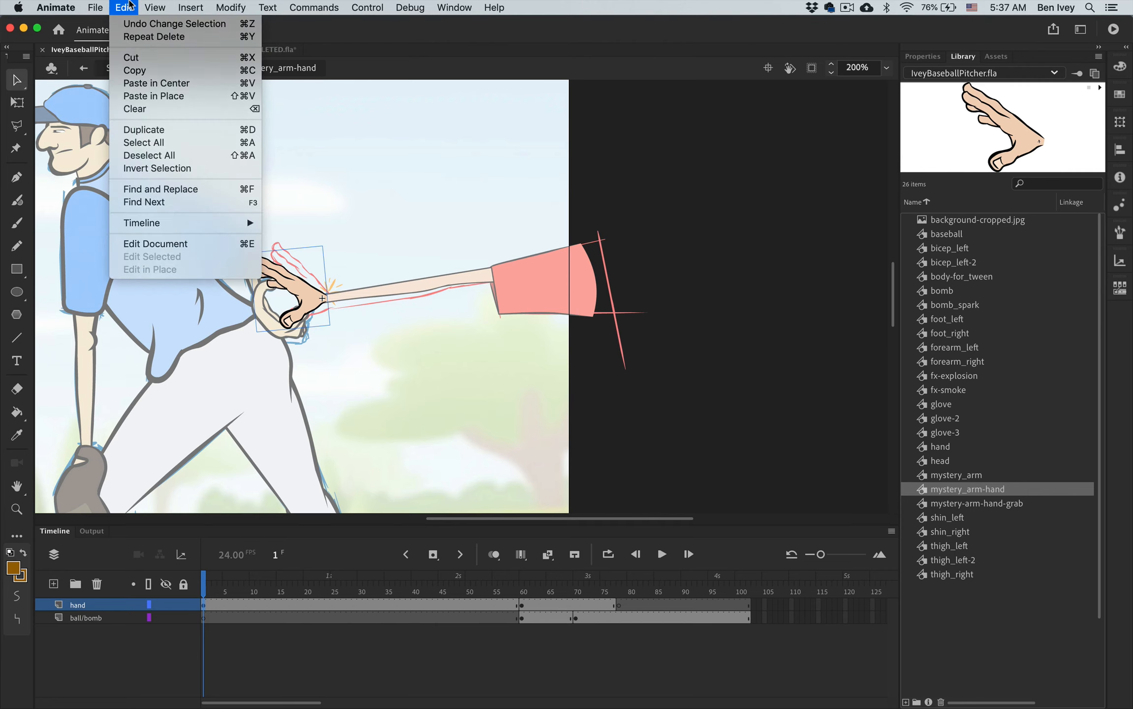
click(142, 74)
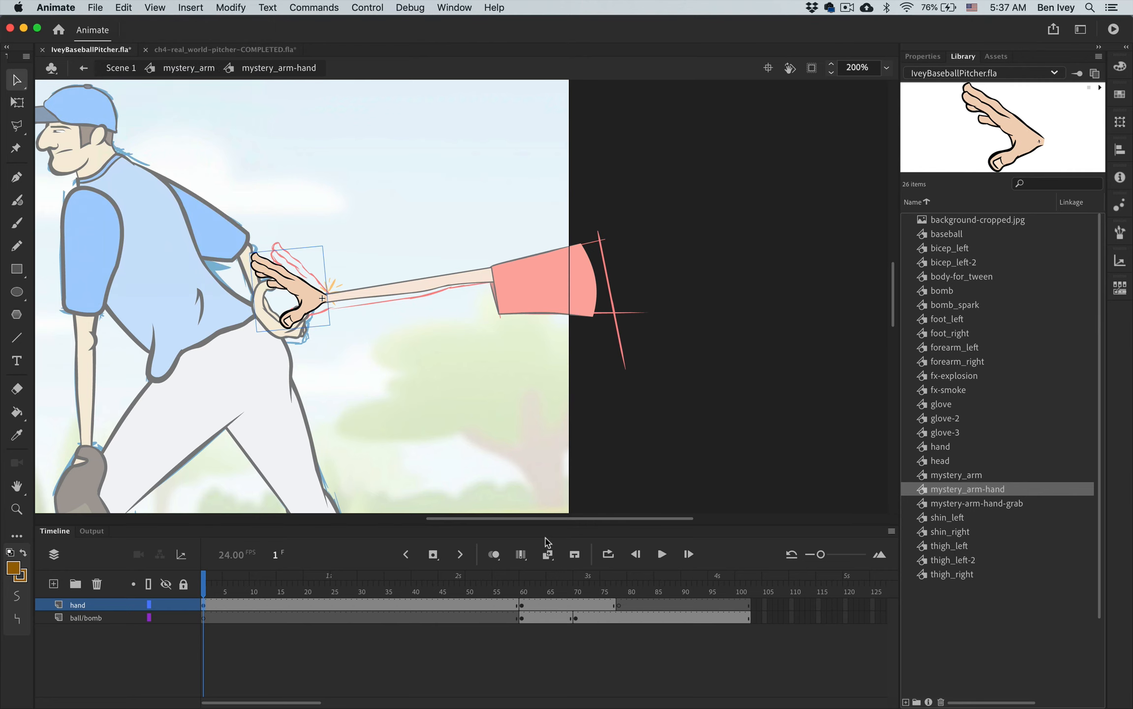
click(618, 604)
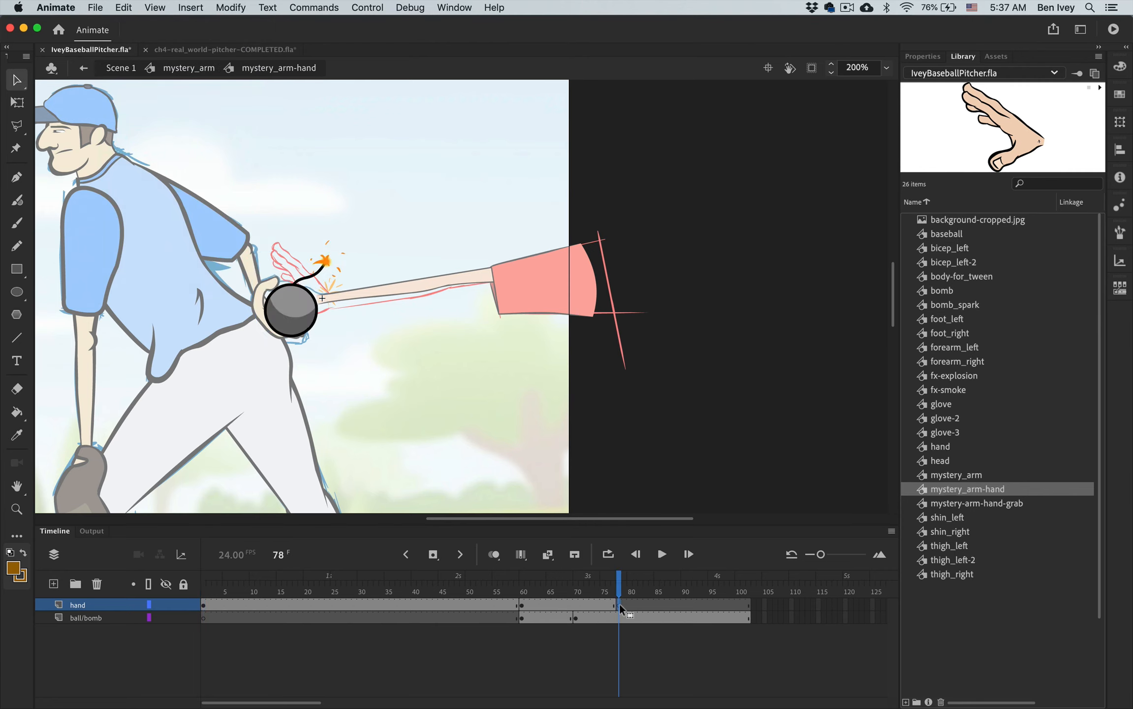
click(154, 7)
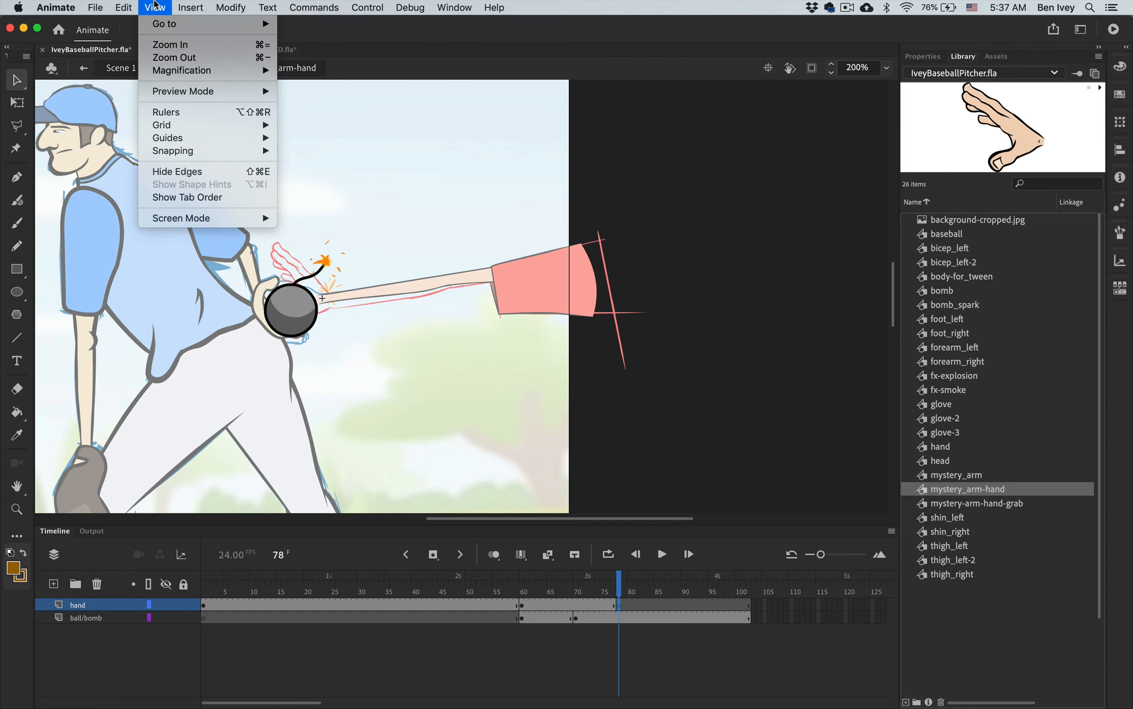
mouse_move(124, 6)
click(151, 95)
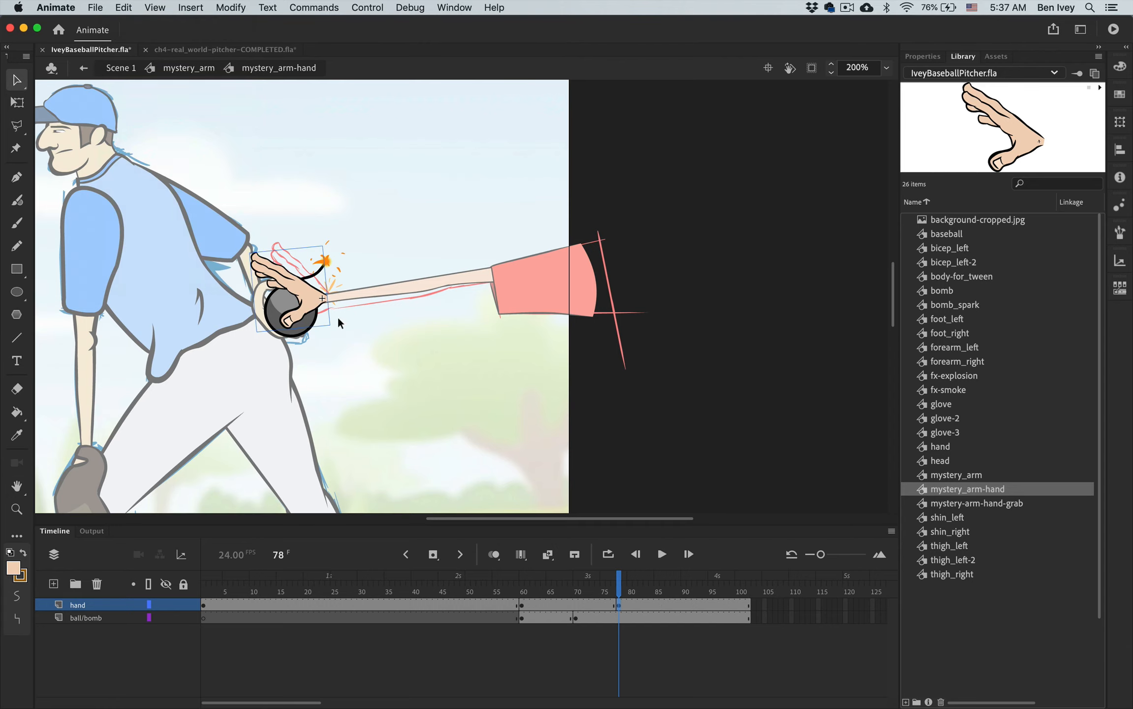
Insert a keyframe on frame 78 of the ball/bomb layer and delete the bomb from it.
key(q)
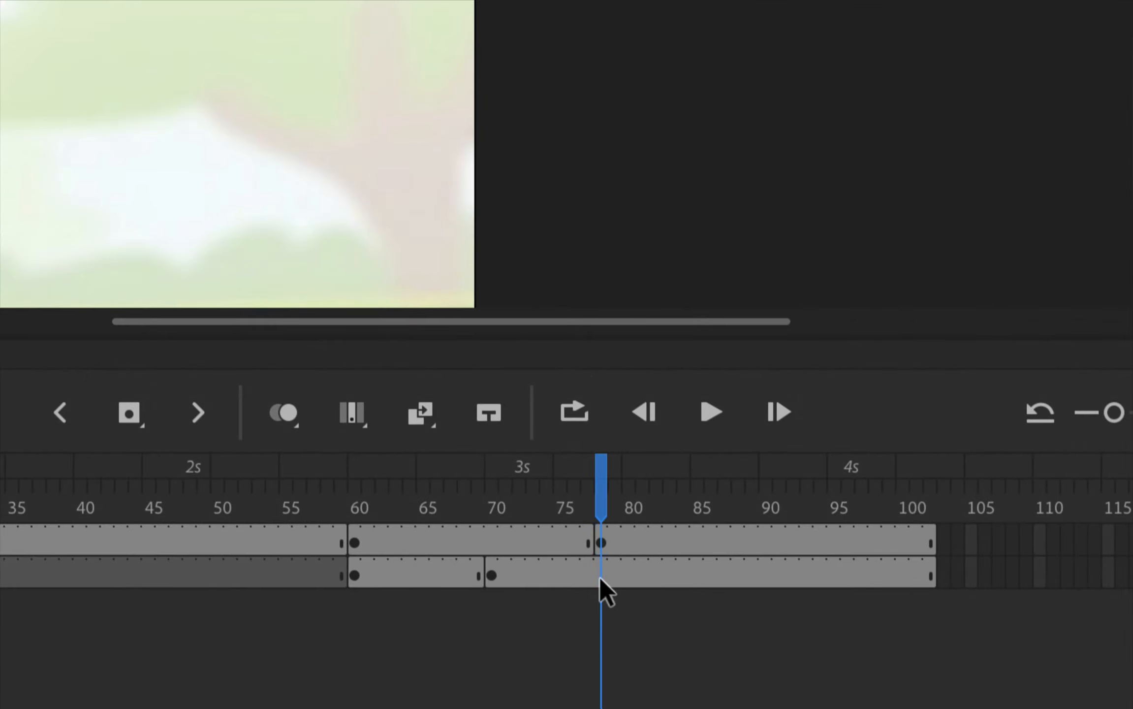
click(599, 576)
key(F6)
key(Delete)
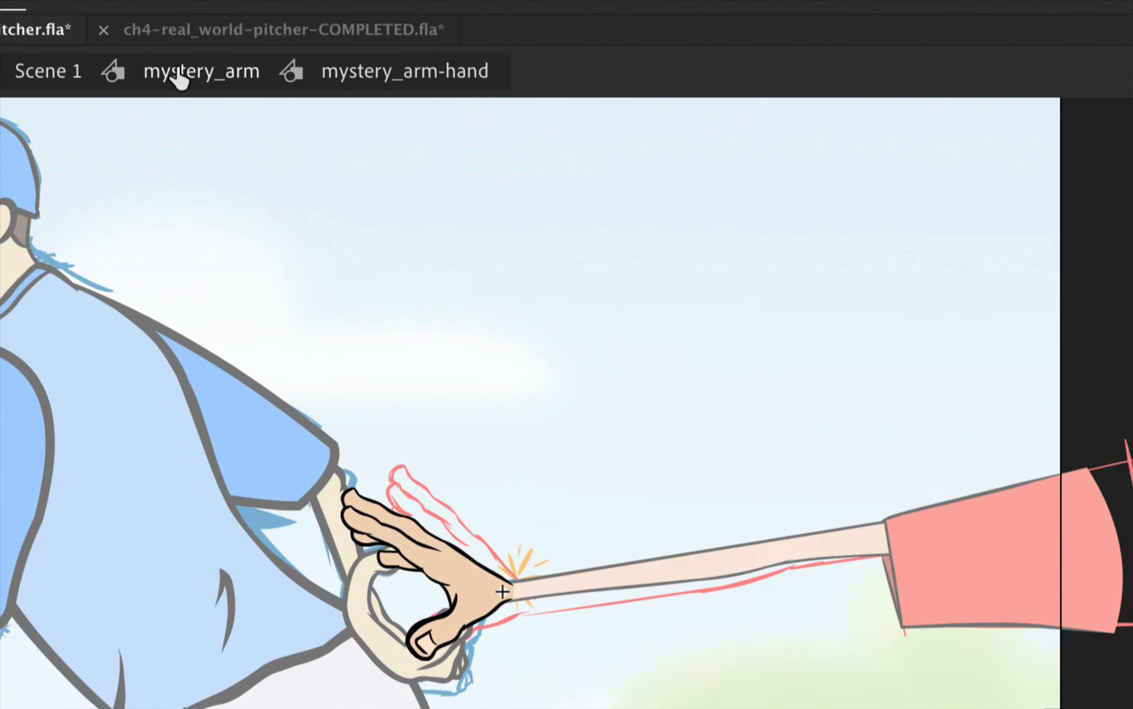
Back in mystery_arm, rotate the open hand clockwise on frame 78 to match the rough drawing and create a classic tween between frames 76 and 78.
click(179, 69)
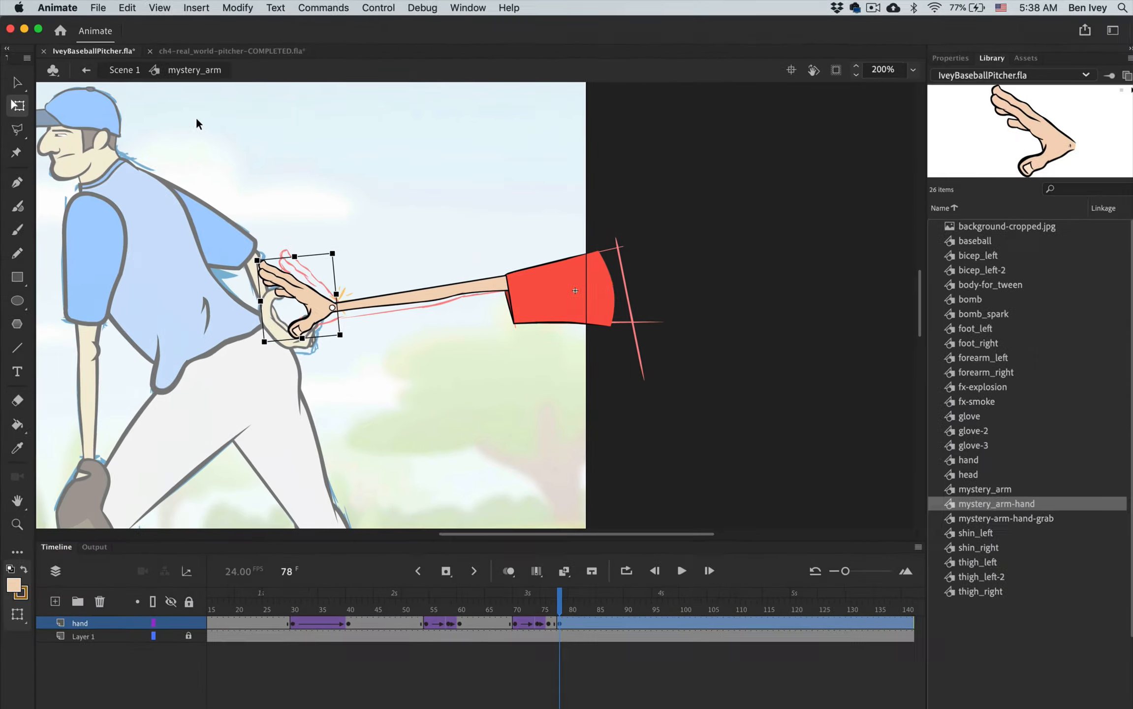
drag(342, 245, 344, 248)
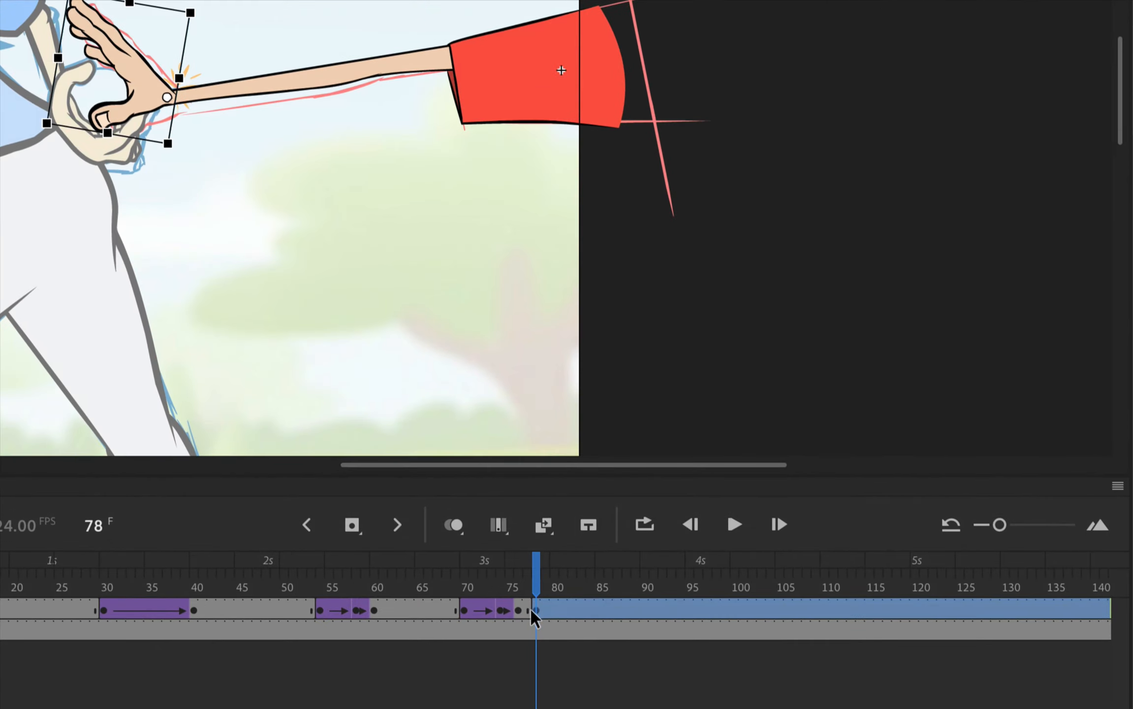
click(522, 609)
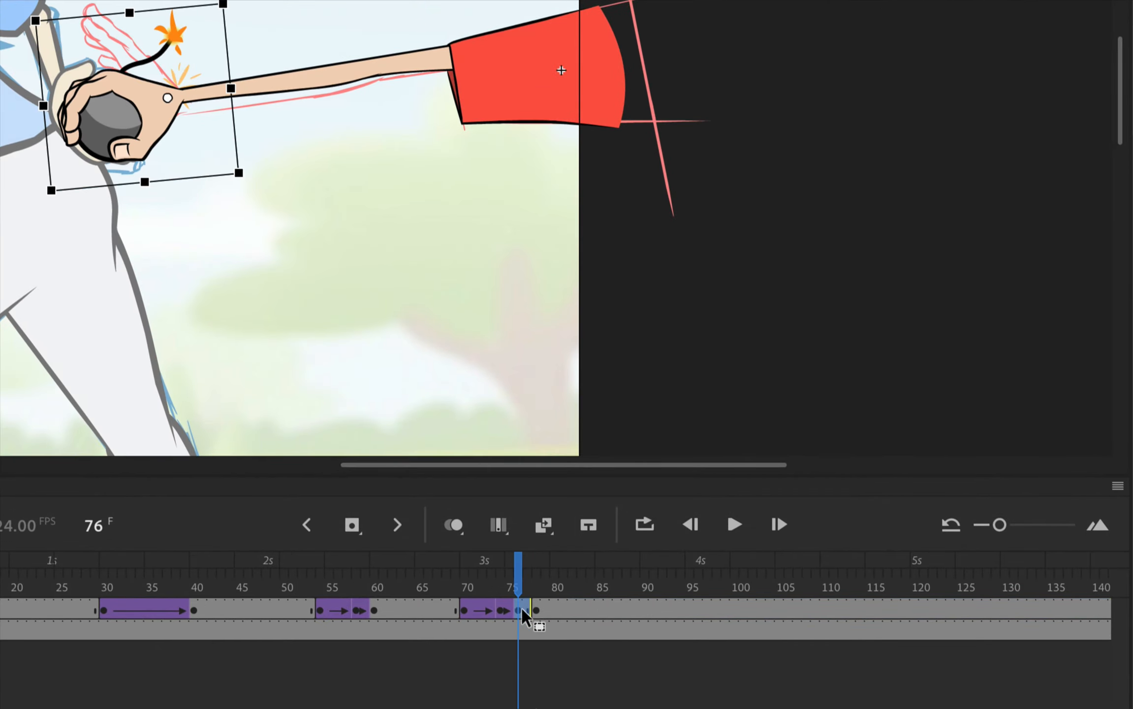
right_click(521, 608)
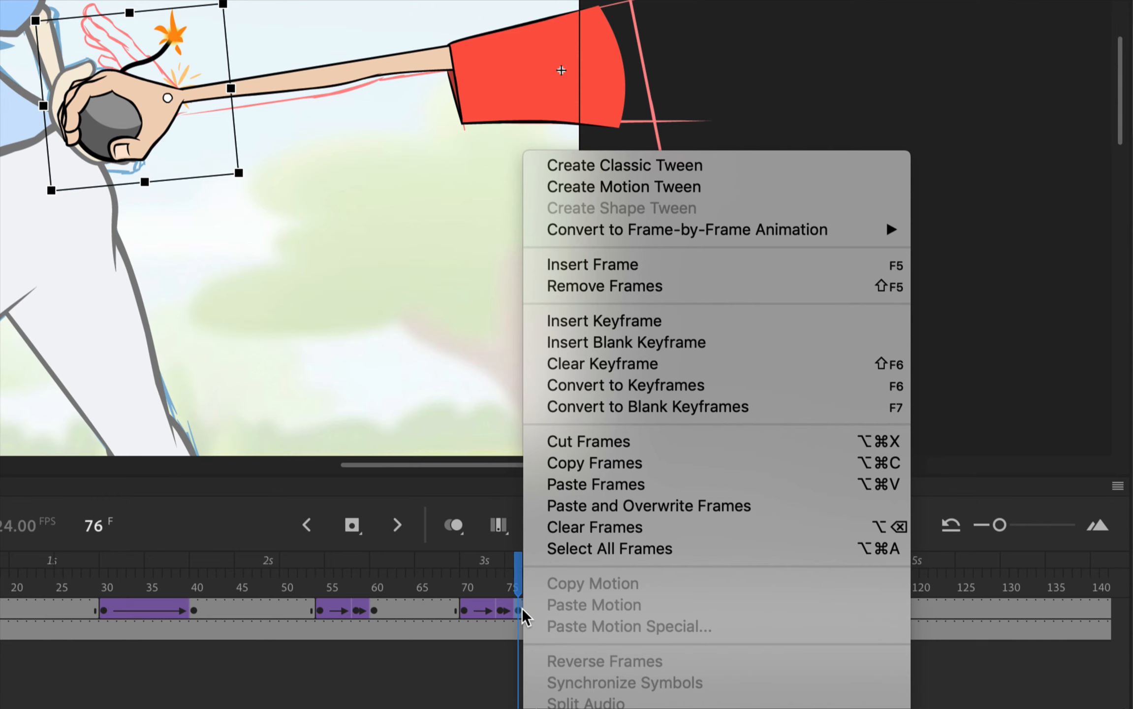
click(634, 165)
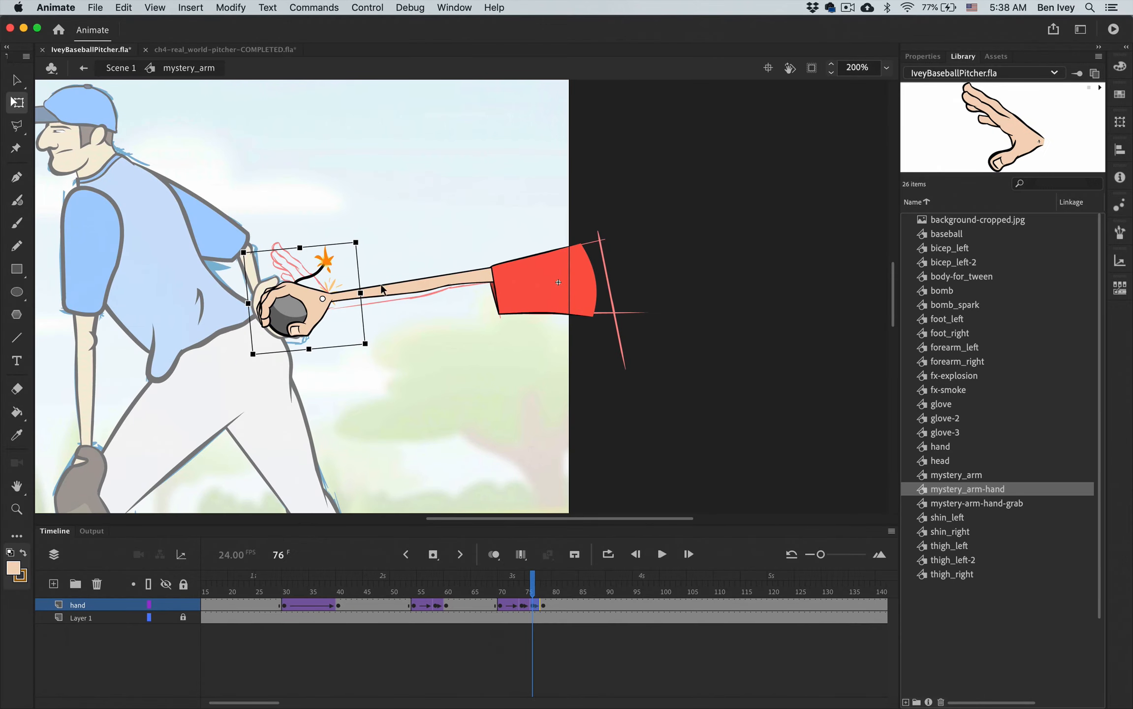
Review the open hand at frame 78 inside mystery_arm and return to Scene 1.
mouse_move(534, 586)
mouse_down()
mouse_move(560, 583)
mouse_move(528, 586)
mouse_move(545, 586)
mouse_up()
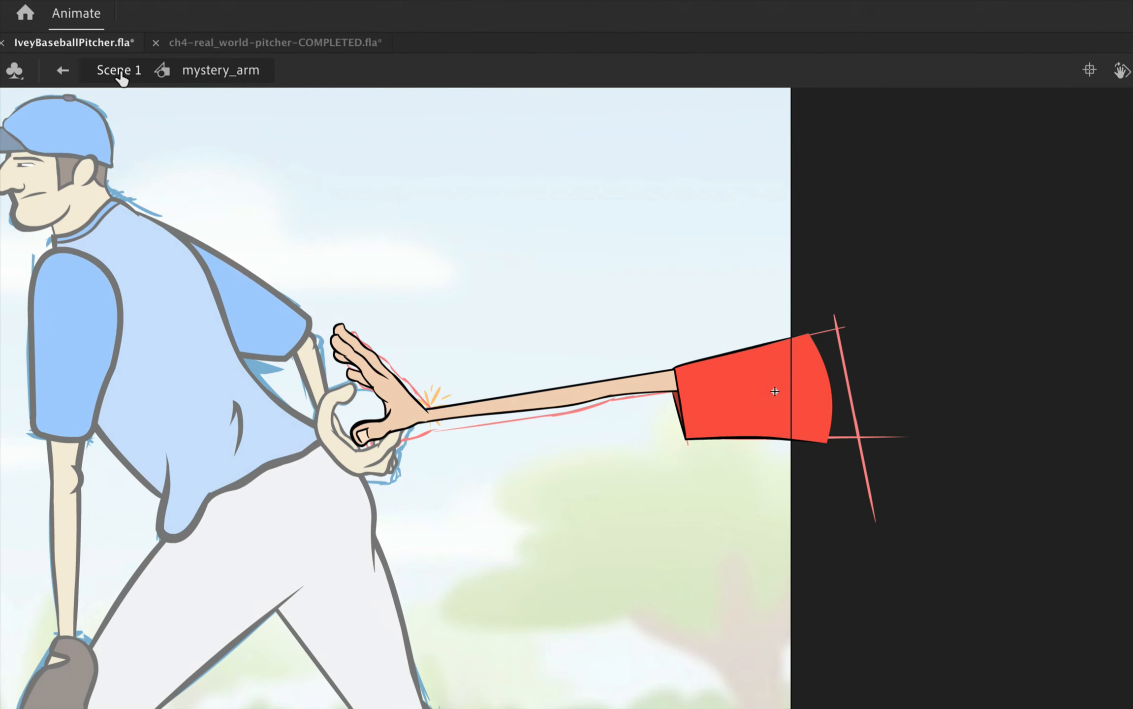
click(121, 70)
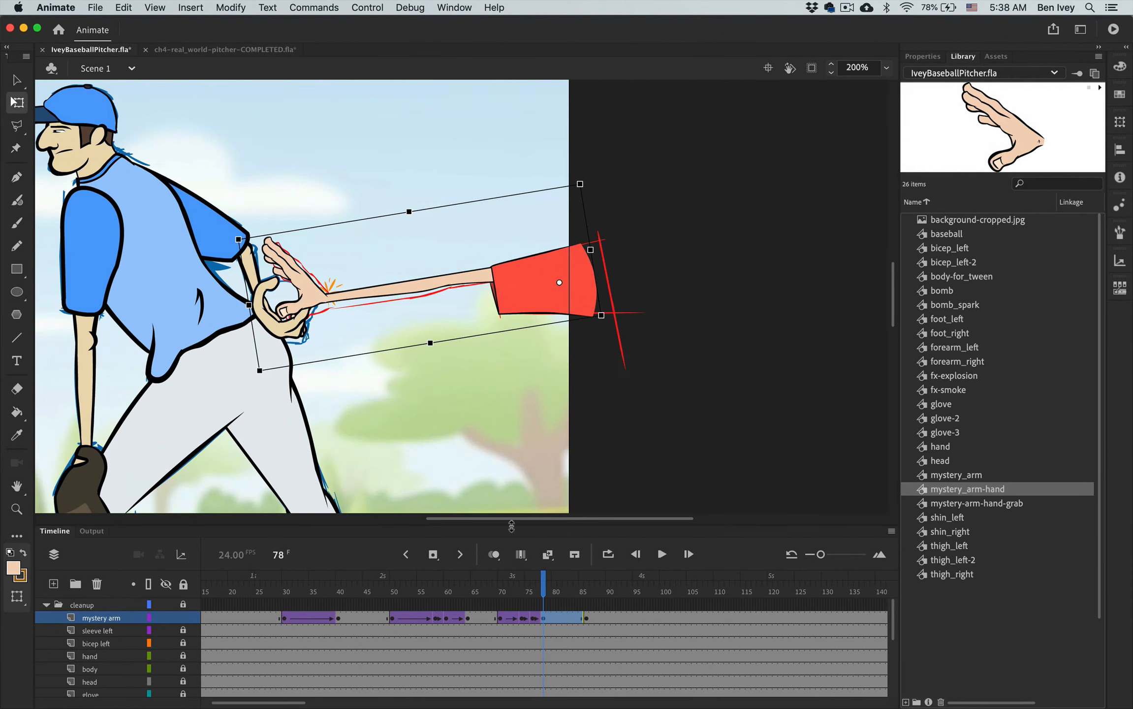
mouse_move(543, 586)
mouse_down()
mouse_move(512, 588)
mouse_move(562, 593)
mouse_move(512, 593)
mouse_move(543, 595)
mouse_up()
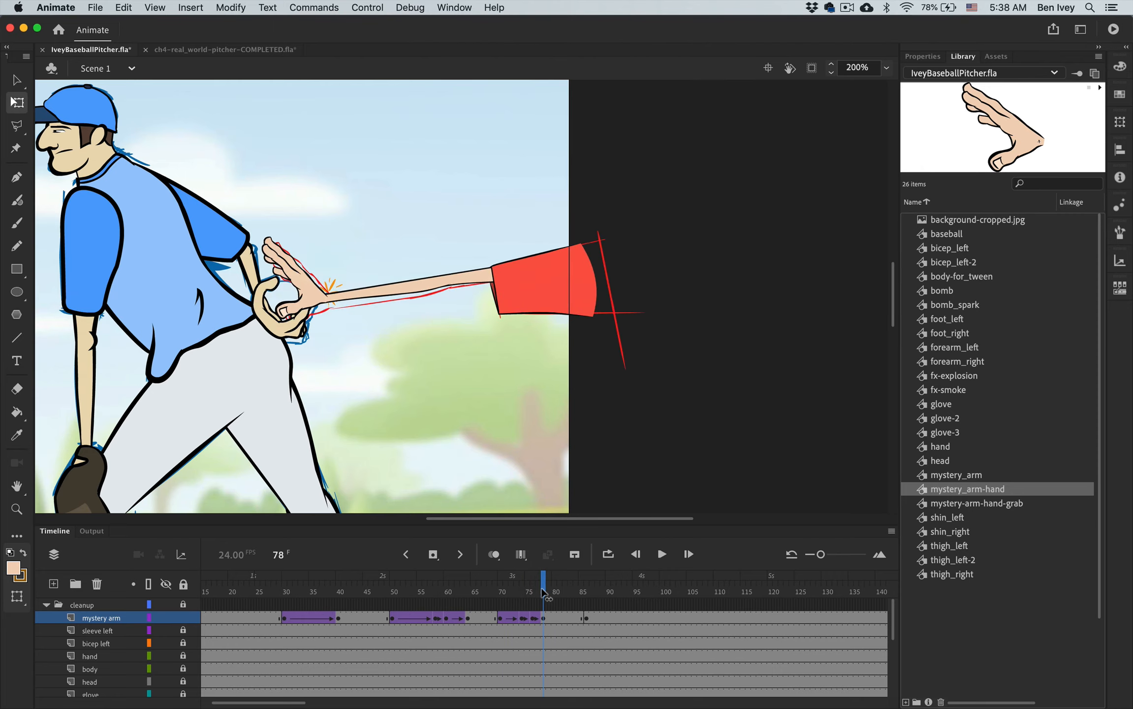
Create a classic tween on the mystery arm layer between the keyframes at frames 78 and 86 and preview the arm's exit.
click(544, 619)
click(585, 619)
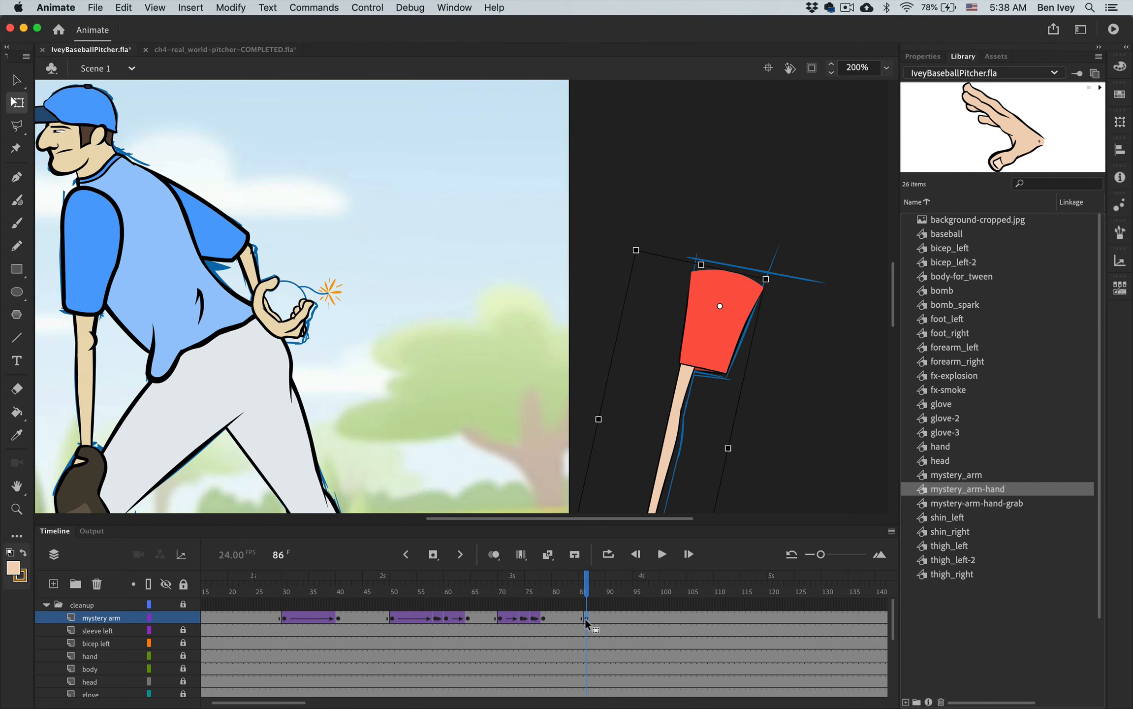
click(543, 619)
right_click(542, 618)
click(616, 339)
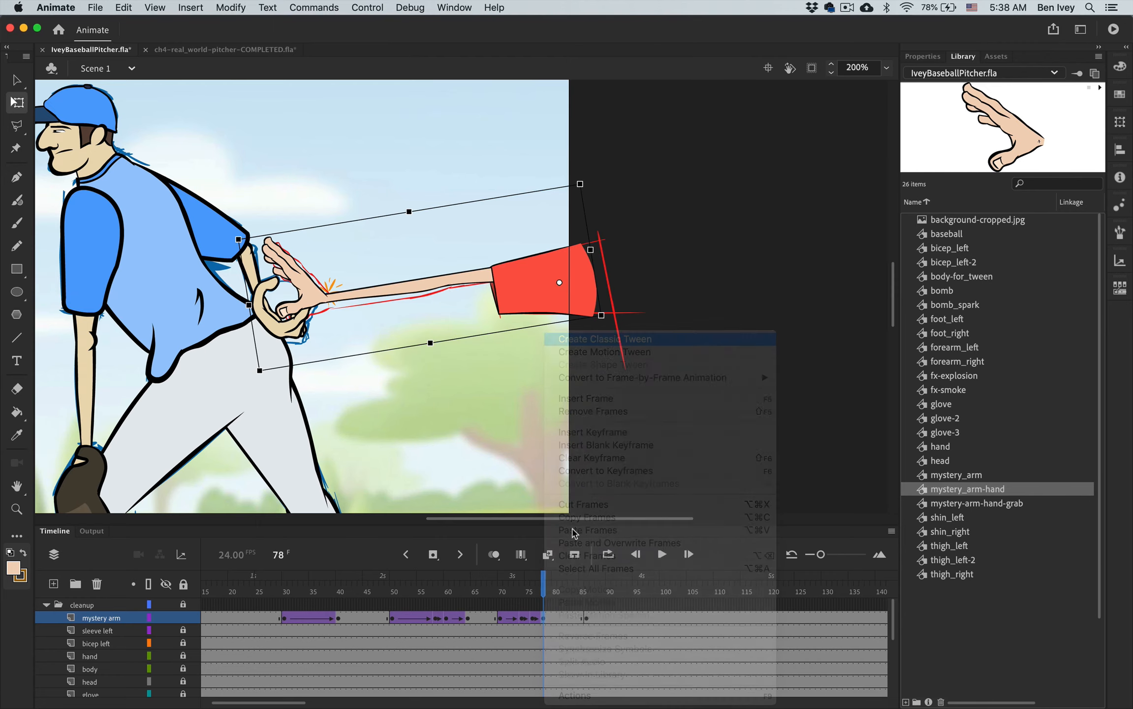
drag(545, 592, 590, 597)
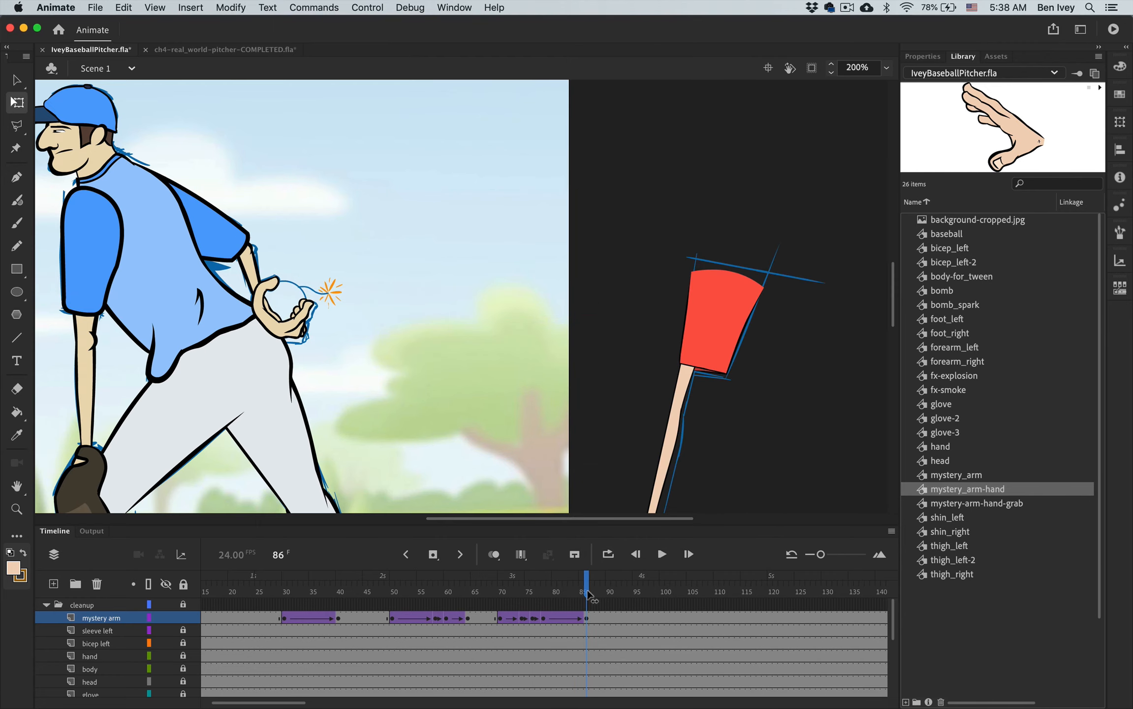